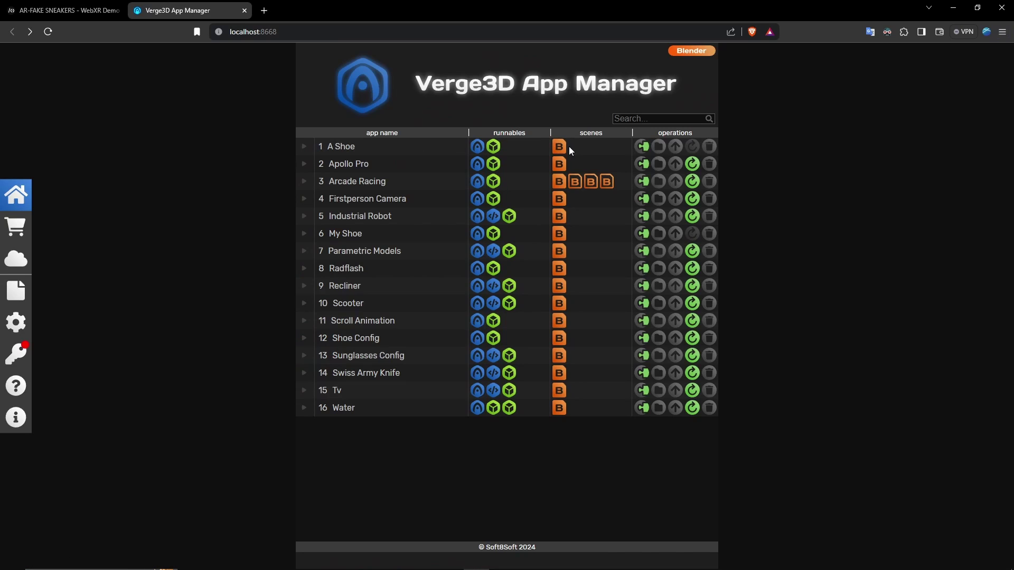
# Step: Switch to Blender and enlarge the 3D viewport to inspect the sneaker and its floor up close
pyautogui.hotkey('alt', 'Tab')
pyautogui.hotkey('alt', 'Tab')
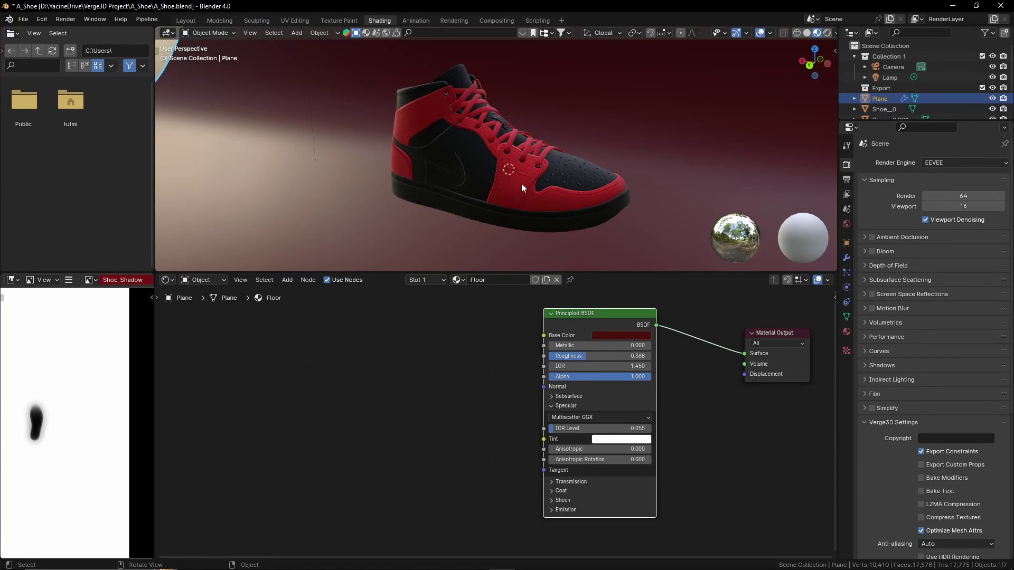
pyautogui.moveTo(391, 274); pyautogui.dragTo(407, 362)
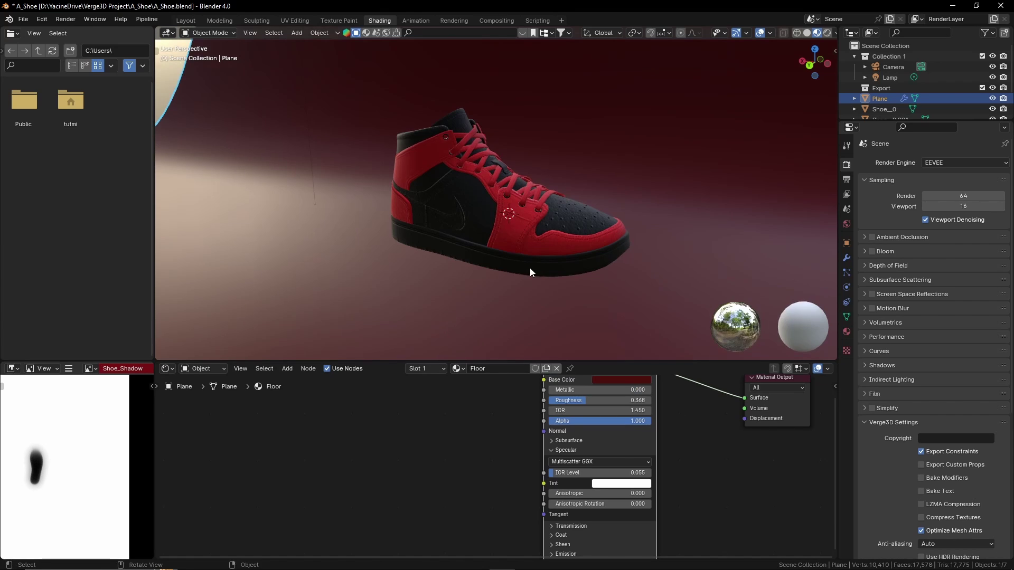
pyautogui.keyDown('shift'); pyautogui.moveTo(527, 267); pyautogui.dragTo(508, 264, button='middle'); pyautogui.keyUp('shift')
pyautogui.scroll(-2, 475, 235)
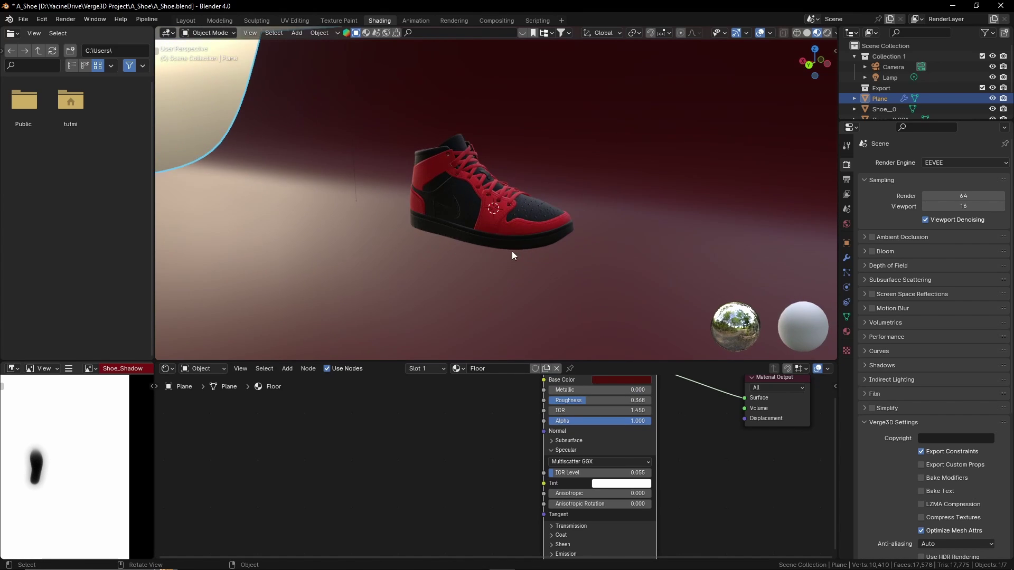
pyautogui.scroll(8, 502, 253)
# Step: Switch to the Verge3D App Manager and run the A Shoe app to preview the exported scene
pyautogui.hotkey('alt', 'Tab')
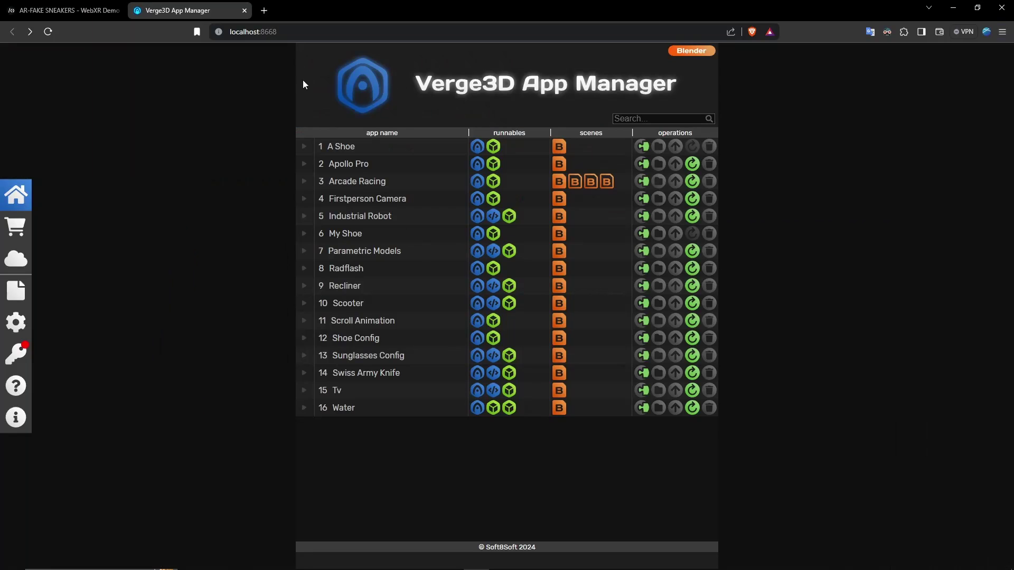
pyautogui.click(477, 148)
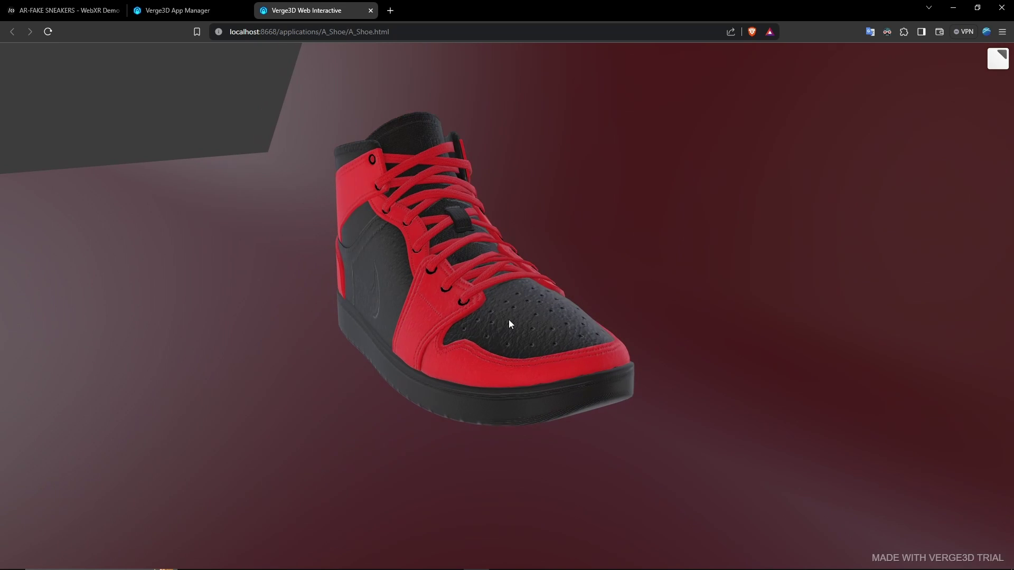
# Step: Return to Blender and enable Bake Modifiers in the scene's Verge3D export settings
pyautogui.hotkey('alt', 'Tab')
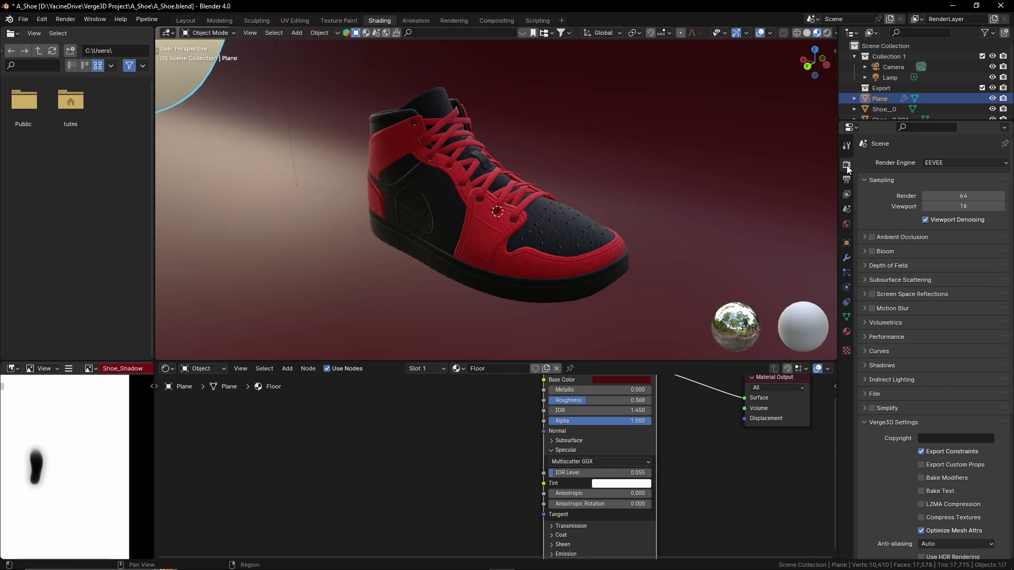
pyautogui.click(921, 478)
pyautogui.moveTo(539, 255); pyautogui.dragTo(556, 322, button='middle')
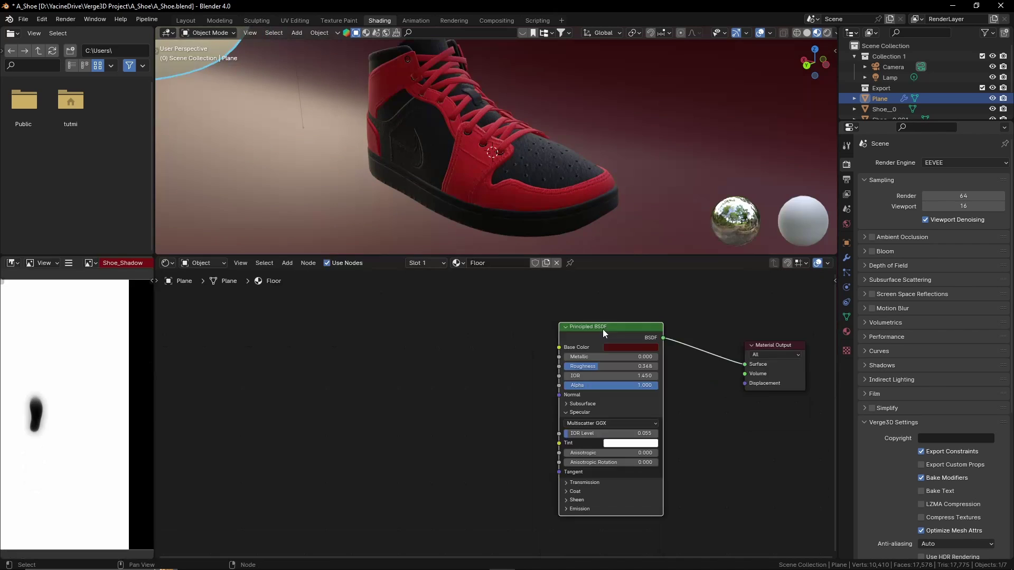
# Step: Brighten the Floor material's dark red base color to a value of 0.145
pyautogui.moveTo(607, 327); pyautogui.dragTo(620, 321)
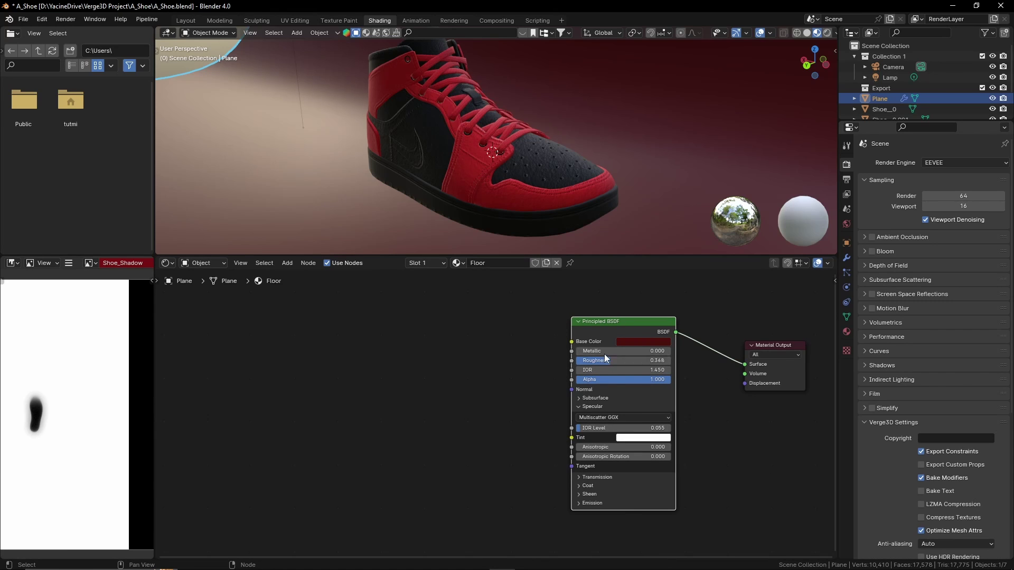
pyautogui.click(646, 342)
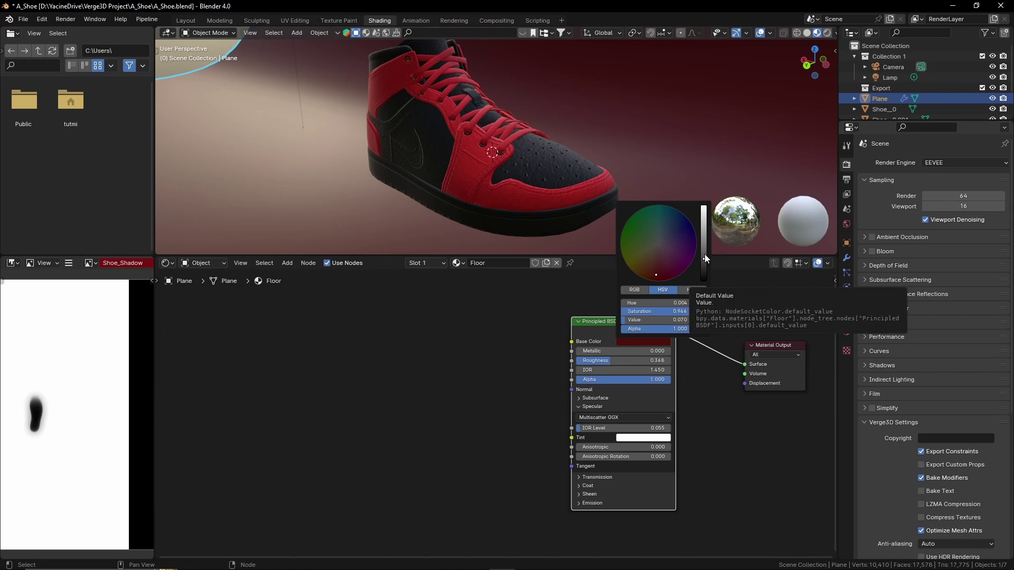
pyautogui.moveTo(704, 254); pyautogui.dragTo(704, 249)
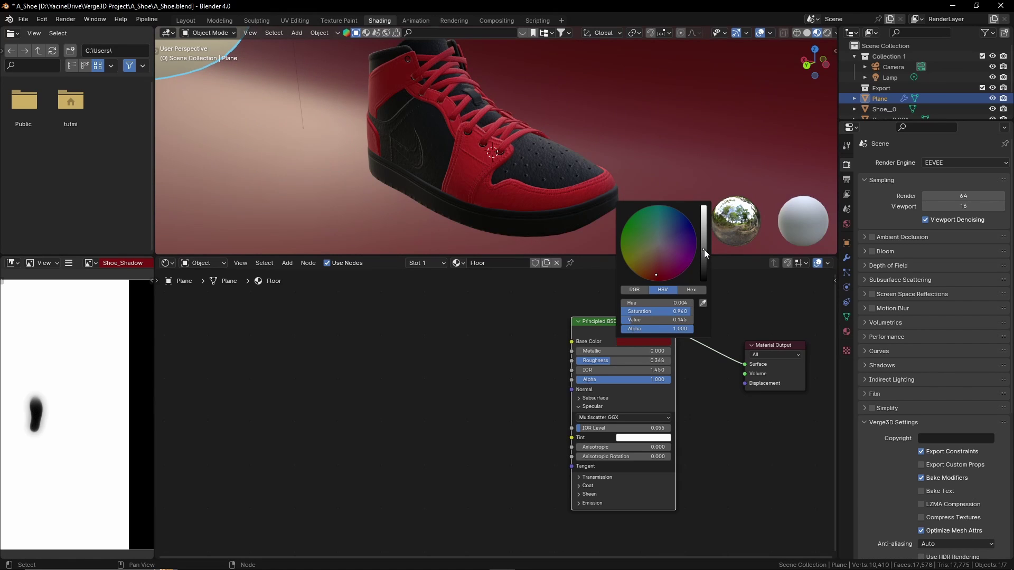
# Step: Add a Voronoi Texture node to the Floor material, well ahead of the Principled BSDF
pyautogui.moveTo(208, 350); pyautogui.dragTo(319, 354, button='middle')
pyautogui.hotkey('shift', 'a')
pyautogui.write('voro')
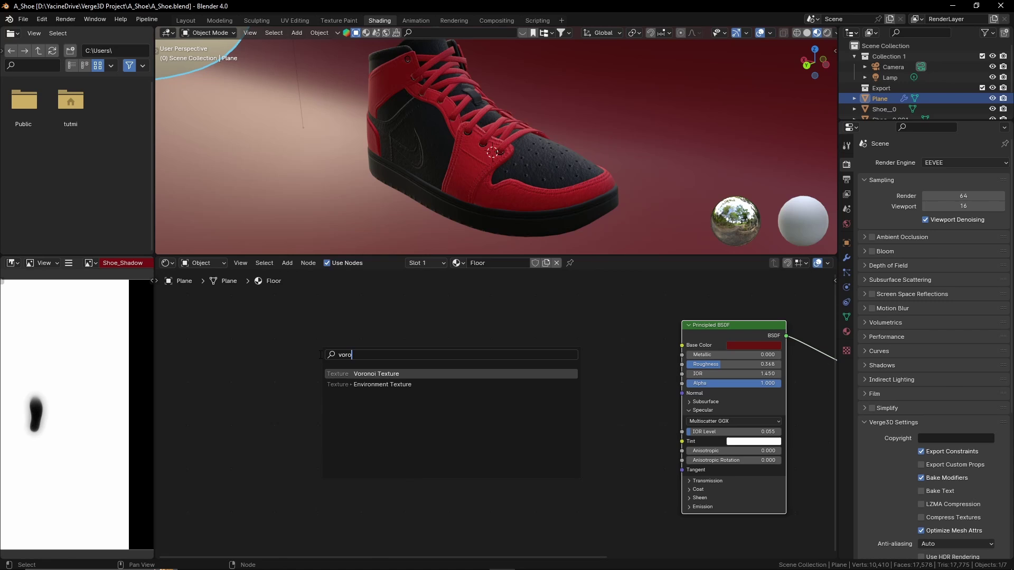
pyautogui.press('Return')
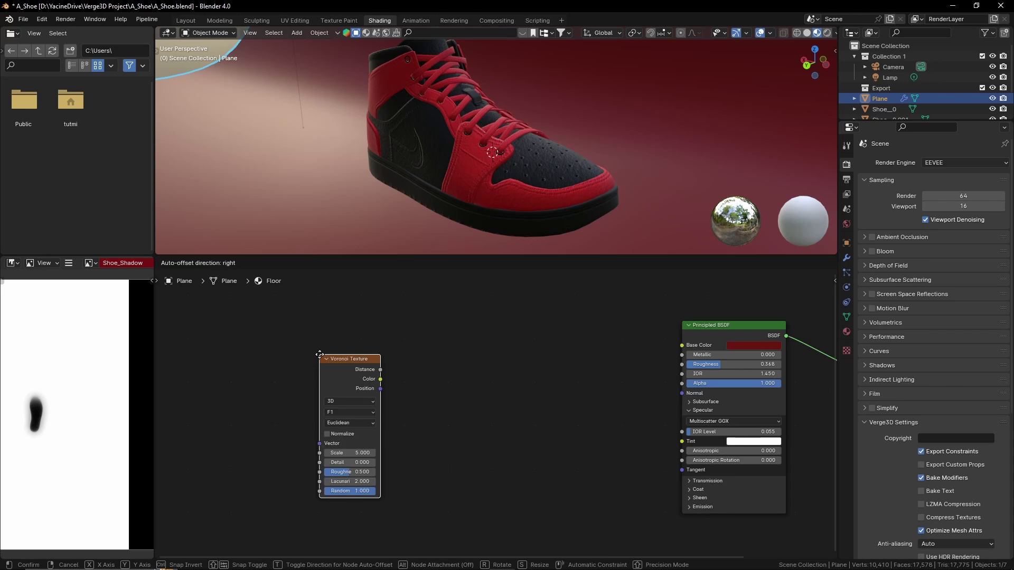
pyautogui.click(320, 322)
pyautogui.moveTo(350, 361); pyautogui.dragTo(385, 380, button='middle')
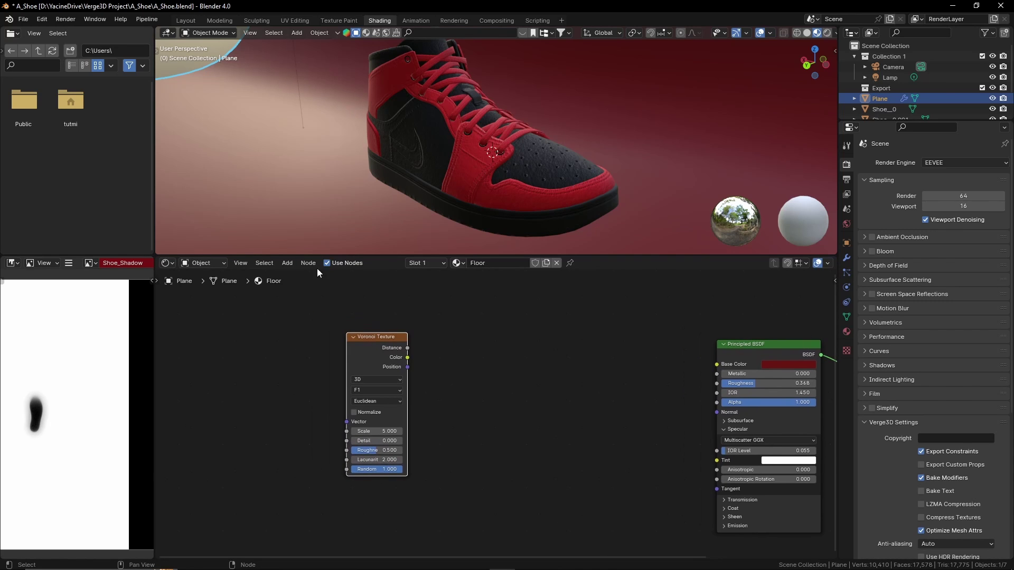
# Step: Check the Node Wrangler add-on in the Blender preferences, leaving the add-on settings as they are
pyautogui.press('F4')
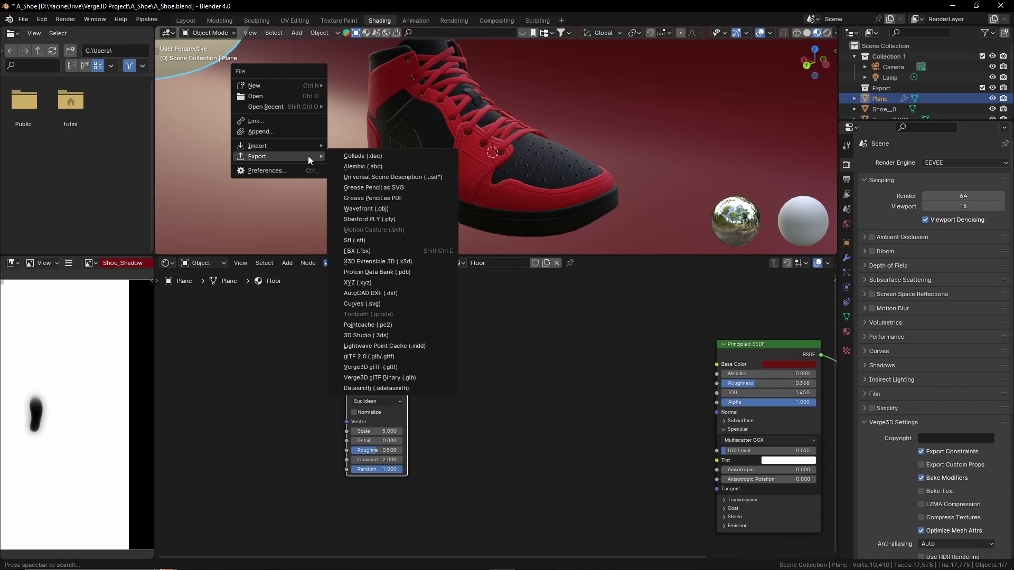
pyautogui.click(290, 173)
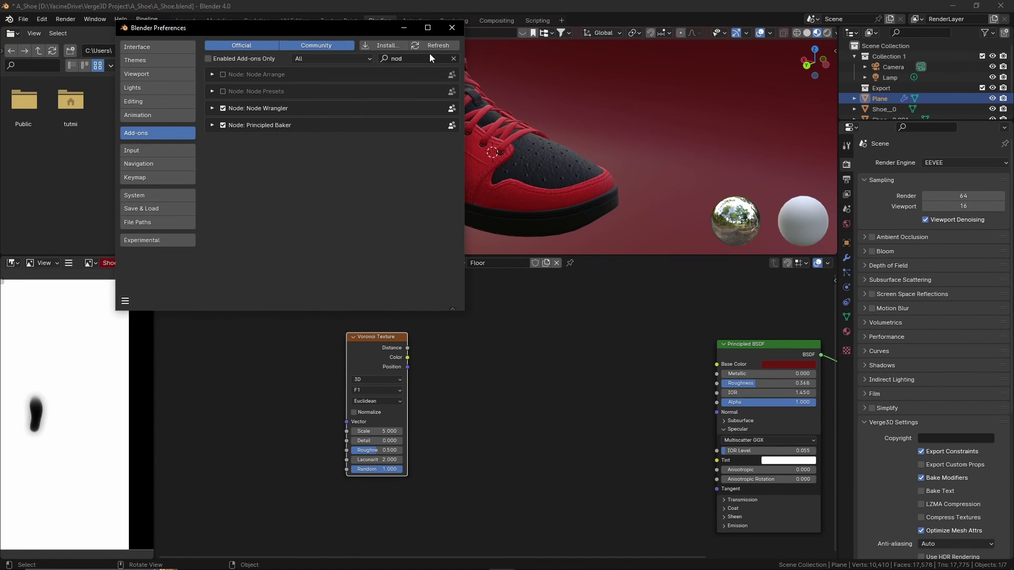
pyautogui.click(453, 27)
# Step: Attach Texture Coordinate and Mapping nodes to the Voronoi Texture and move the three nodes lower in the node graph
pyautogui.moveTo(373, 348); pyautogui.dragTo(350, 347)
pyautogui.hotkey('ctrl', 't')
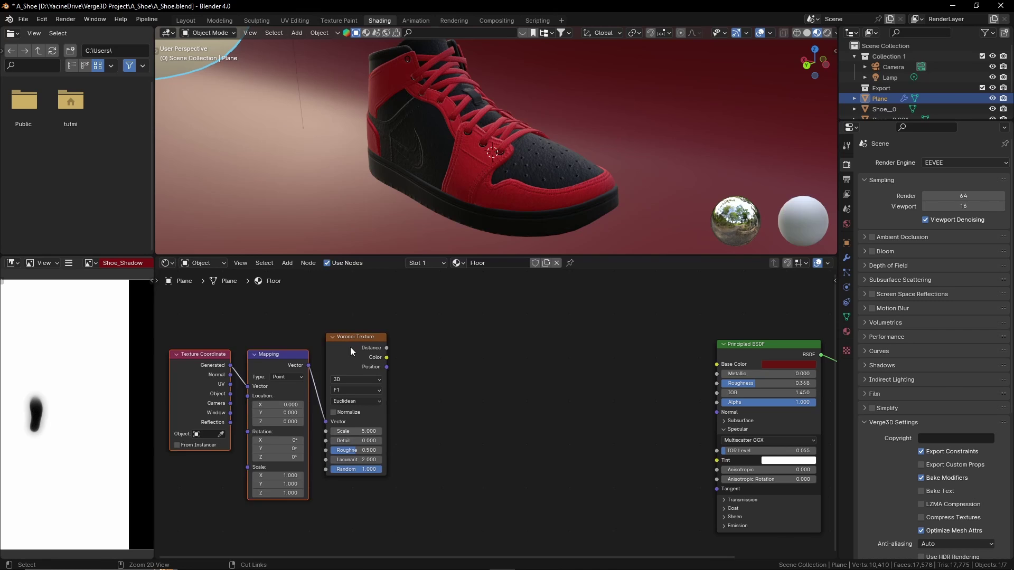
pyautogui.moveTo(291, 326); pyautogui.dragTo(397, 312, button='middle')
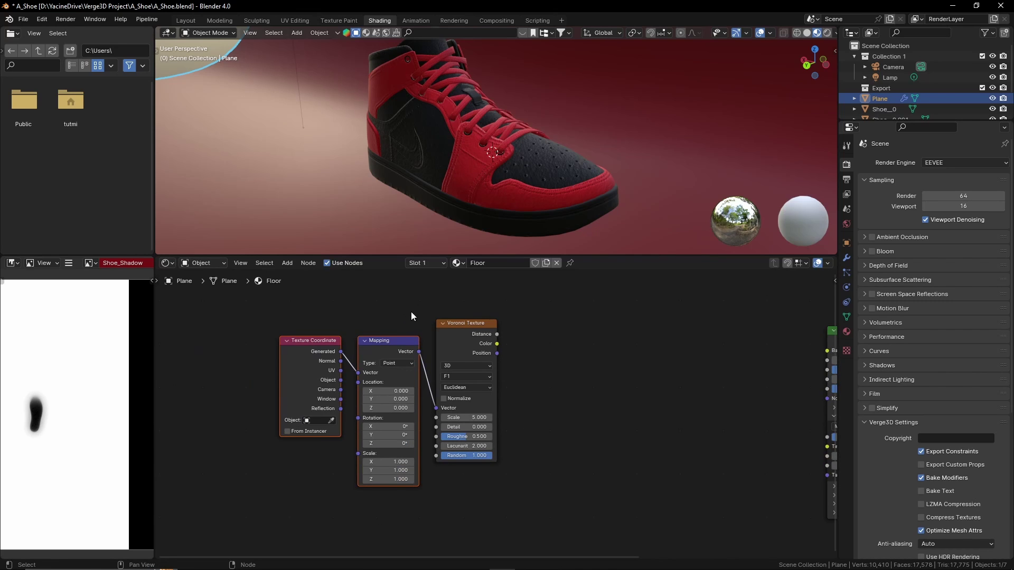
pyautogui.moveTo(411, 311); pyautogui.dragTo(269, 416)
pyautogui.press('g')
pyautogui.click(340, 473)
pyautogui.moveTo(483, 347); pyautogui.dragTo(458, 420)
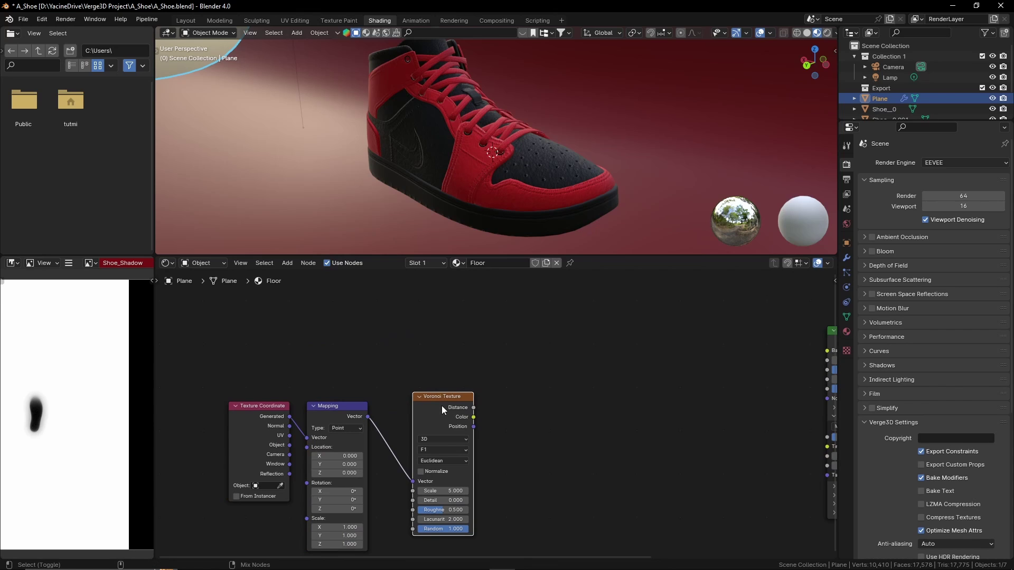
# Step: Preview the Voronoi Texture on the floor and feed its Distance output into a new Color Ramp
pyautogui.keyDown('ctrl'); pyautogui.keyDown('shift'); pyautogui.click(441, 406); pyautogui.keyUp('shift'); pyautogui.keyUp('ctrl')
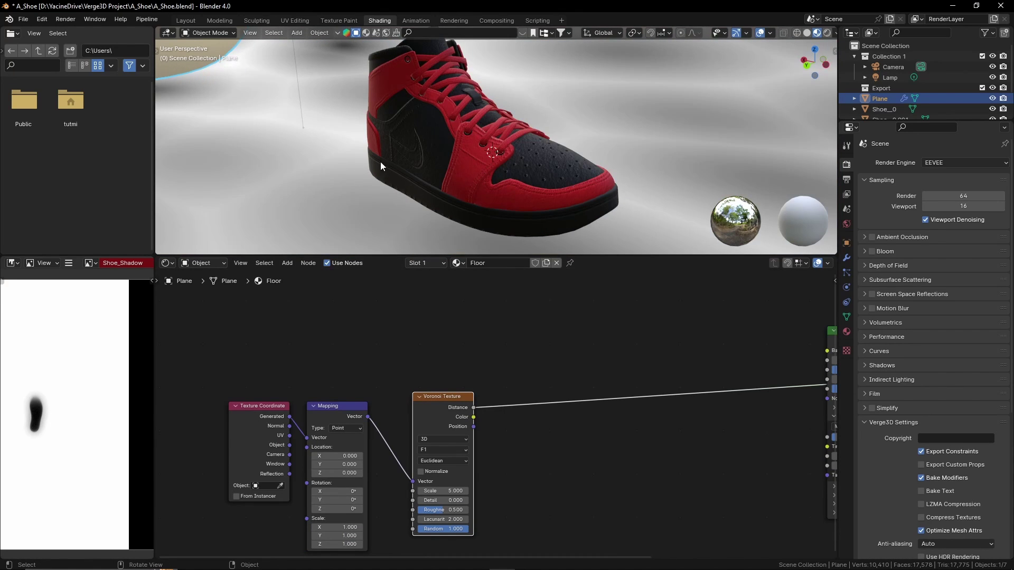
pyautogui.scroll(-3, 380, 162)
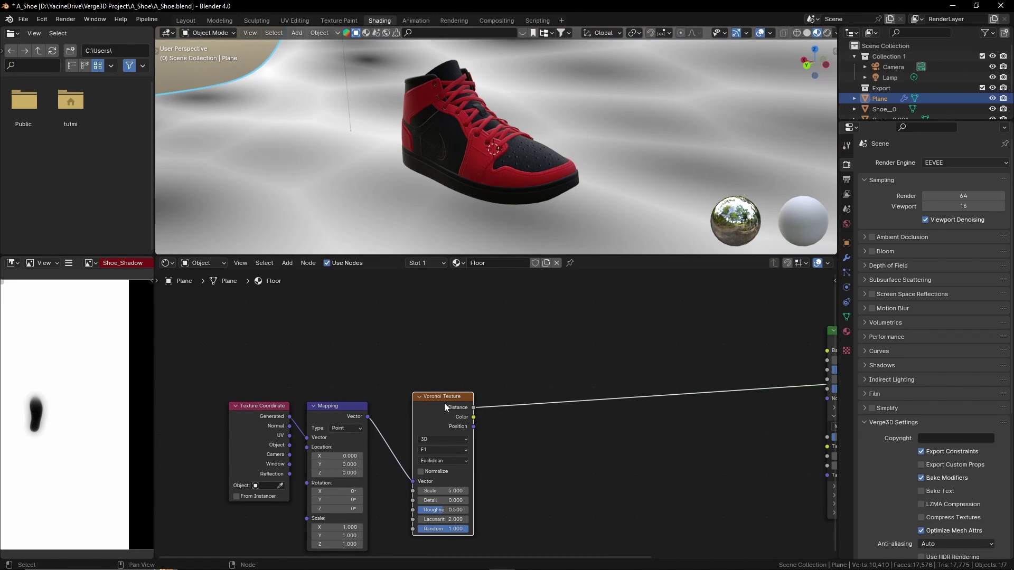
pyautogui.moveTo(445, 403); pyautogui.dragTo(559, 340)
pyautogui.write('color')
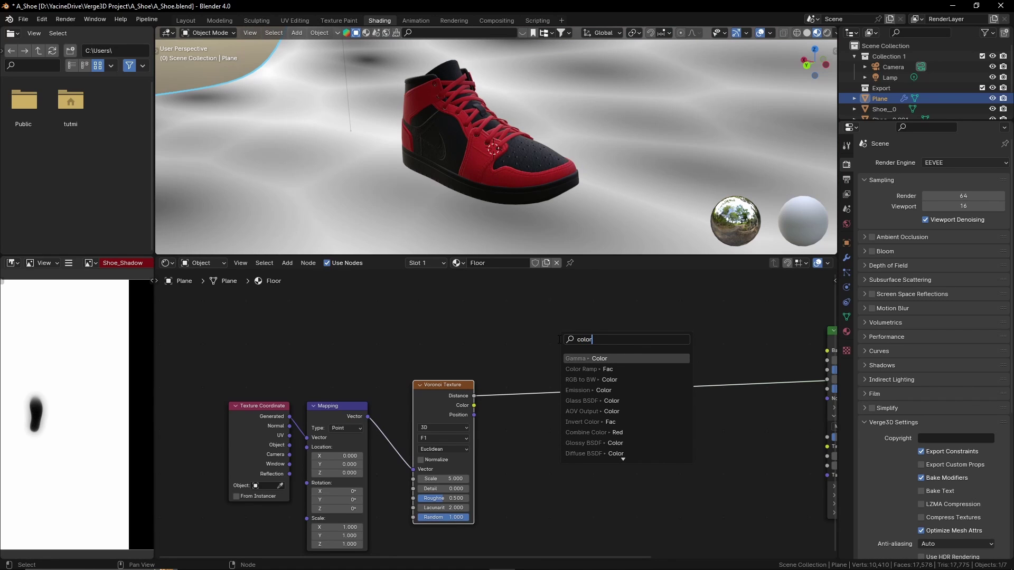
pyautogui.write(' ram')
pyautogui.press('Return')
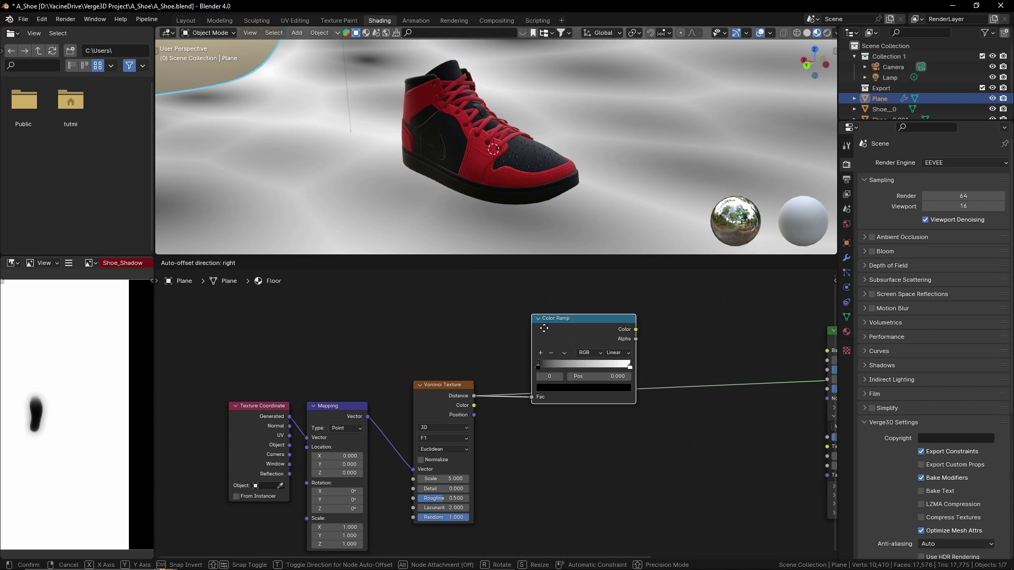
# Step: Set the Color Ramp to Constant interpolation and move its white stop to position 0.450
pyautogui.click(618, 352)
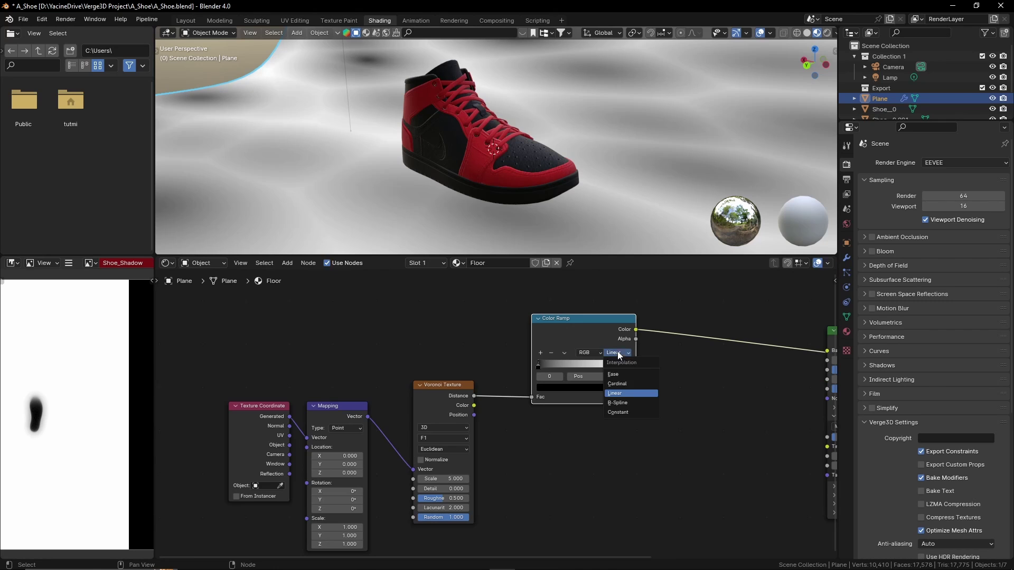
pyautogui.click(623, 411)
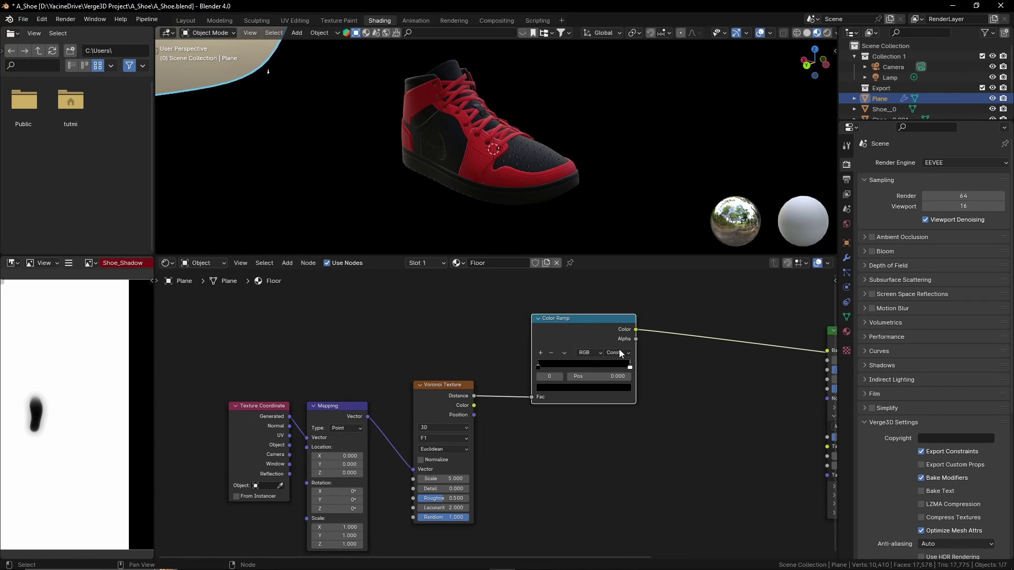
pyautogui.moveTo(627, 368); pyautogui.dragTo(573, 371)
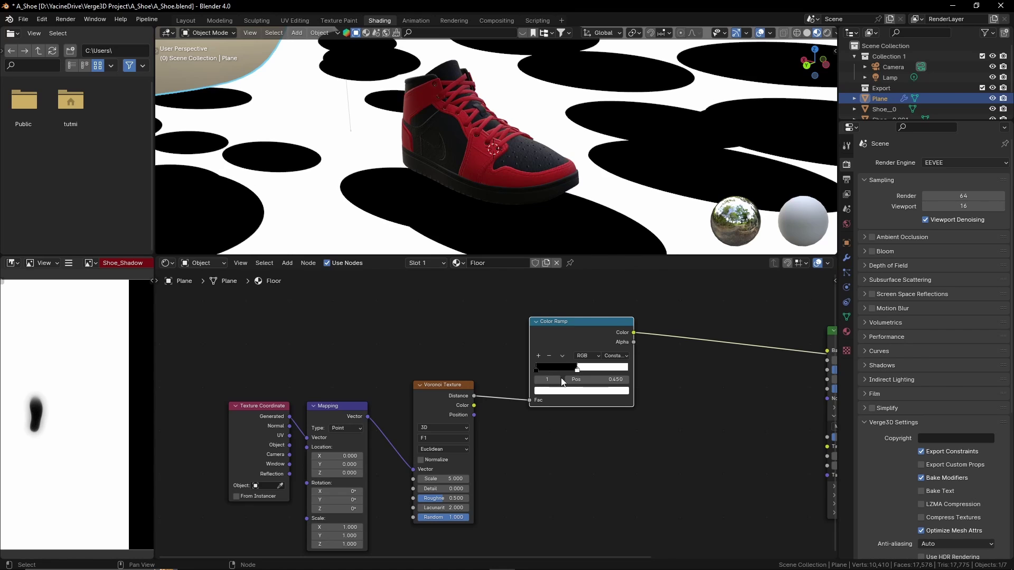
# Step: Switch the Voronoi Texture to Smooth F1 with smoothness 0.583 and a scale of about 11.3
pyautogui.click(443, 438)
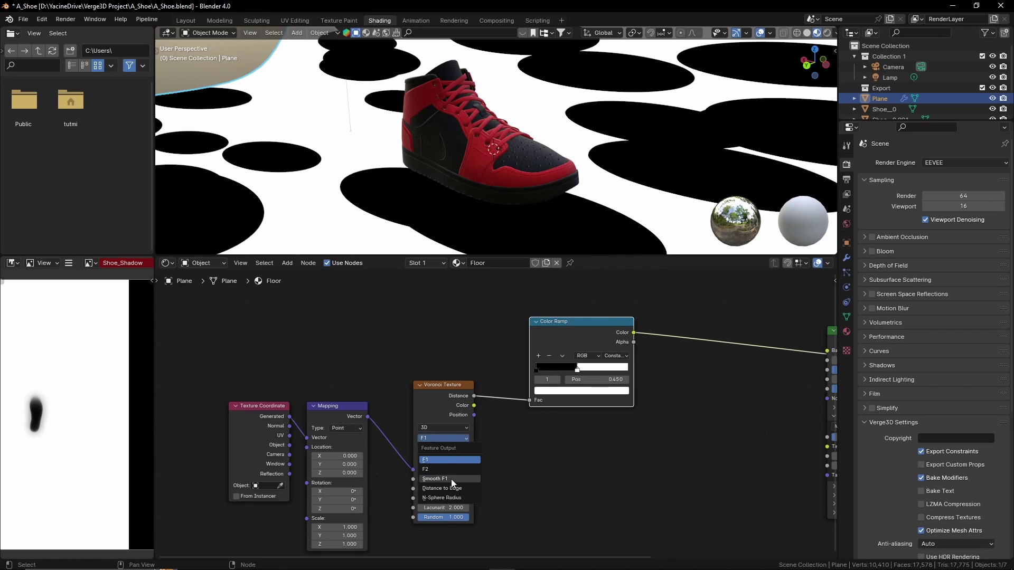
pyautogui.click(443, 478)
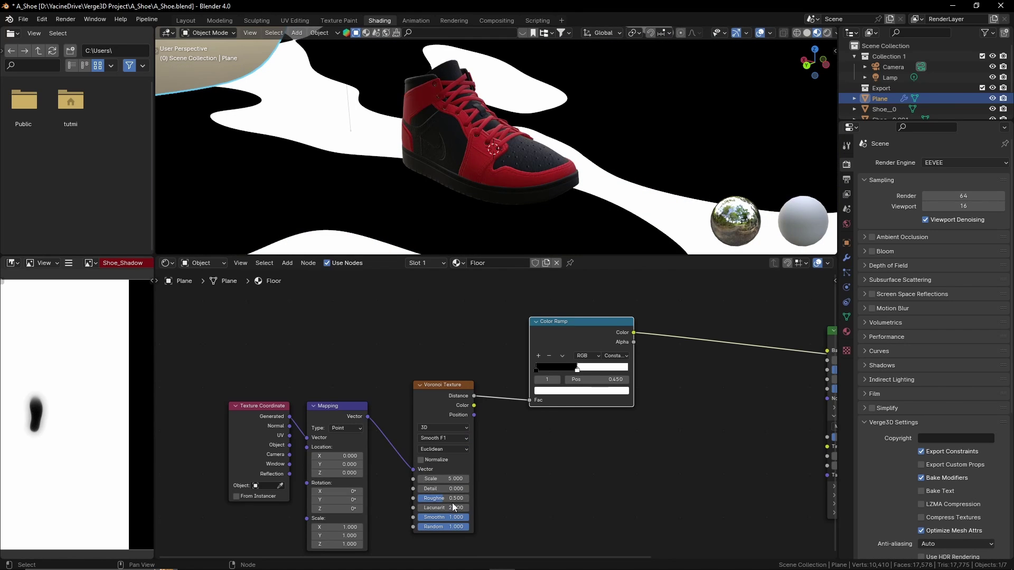
pyautogui.moveTo(459, 520); pyautogui.dragTo(420, 520)
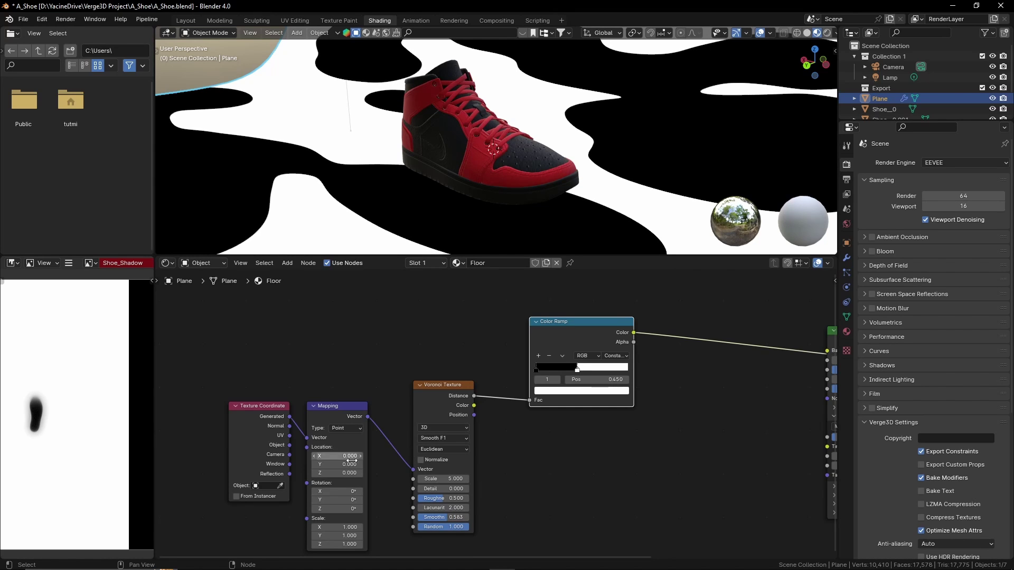
pyautogui.moveTo(373, 473); pyautogui.dragTo(388, 447, button='middle')
pyautogui.scroll(-1, 416, 446)
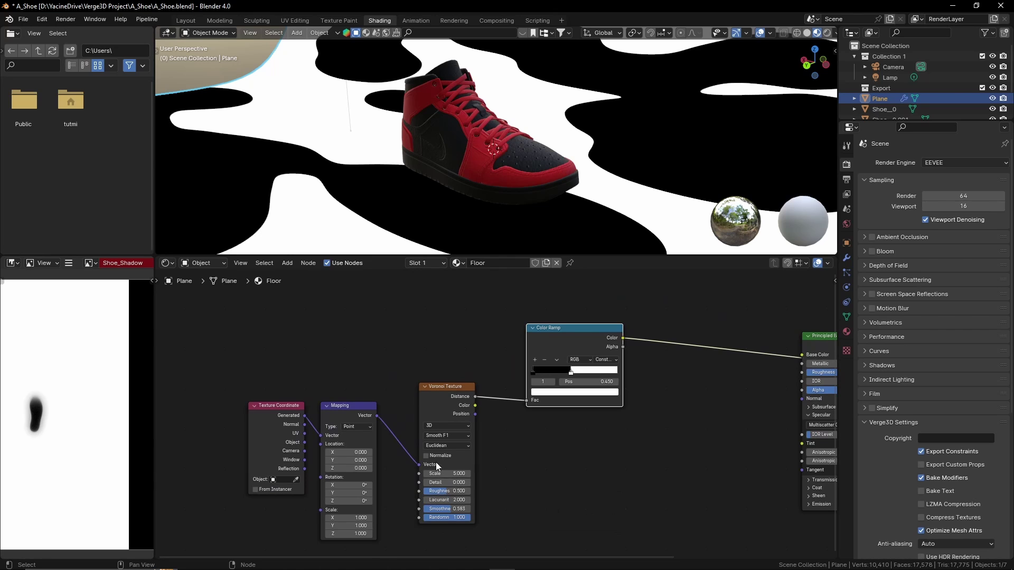
pyautogui.moveTo(438, 474); pyautogui.dragTo(500, 474)
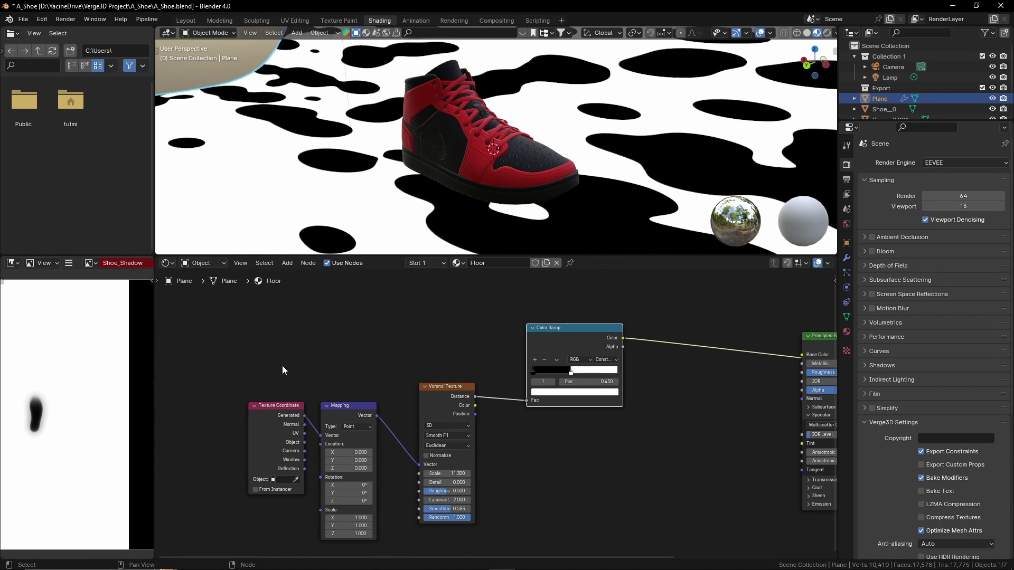
# Step: Add a Noise Texture node above the Voronoi Texture in the Floor material
pyautogui.scroll(-1, 313, 385)
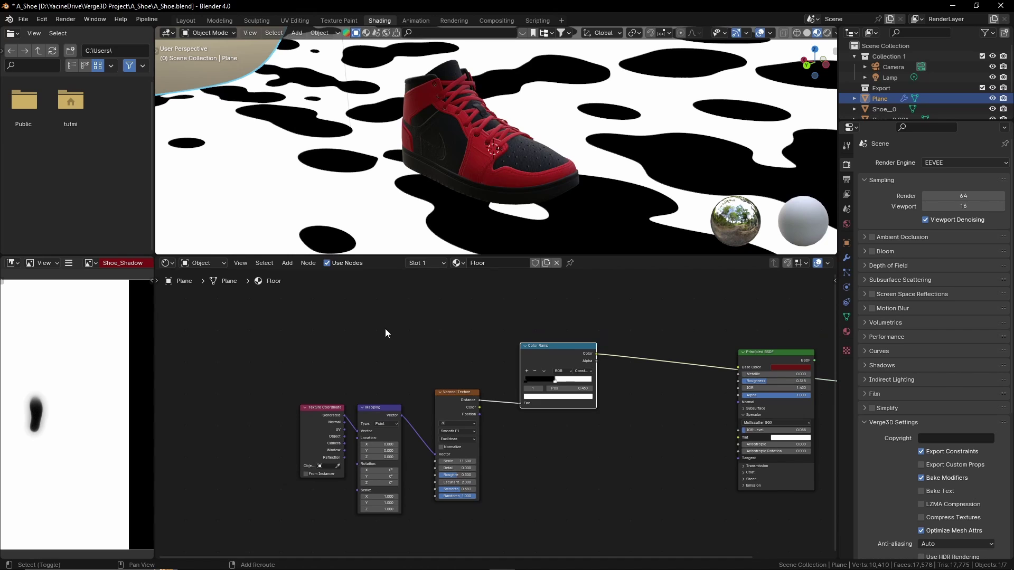
pyautogui.hotkey('shift', 'a')
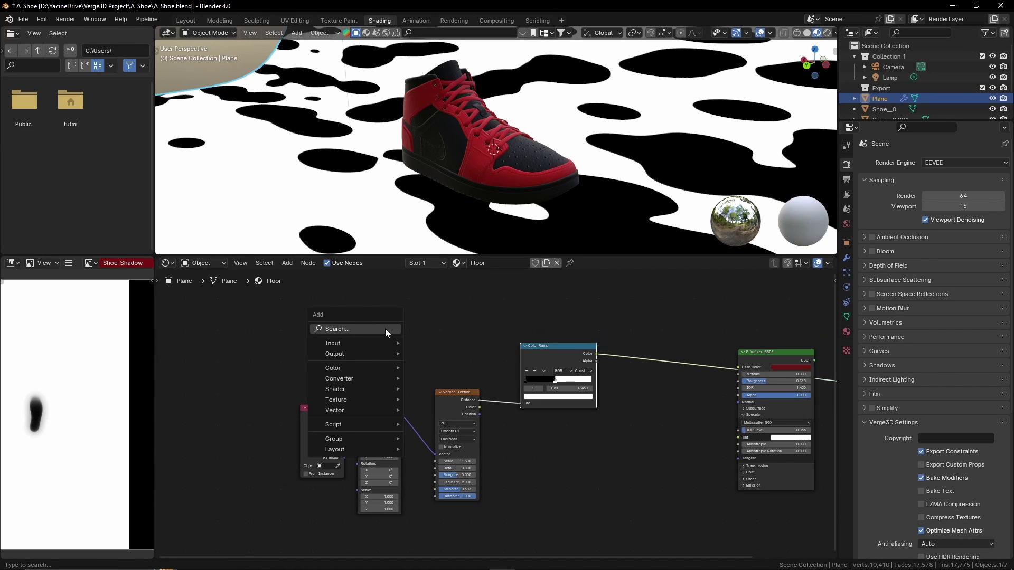
pyautogui.write('noise')
pyautogui.press('Return')
pyautogui.click(396, 305)
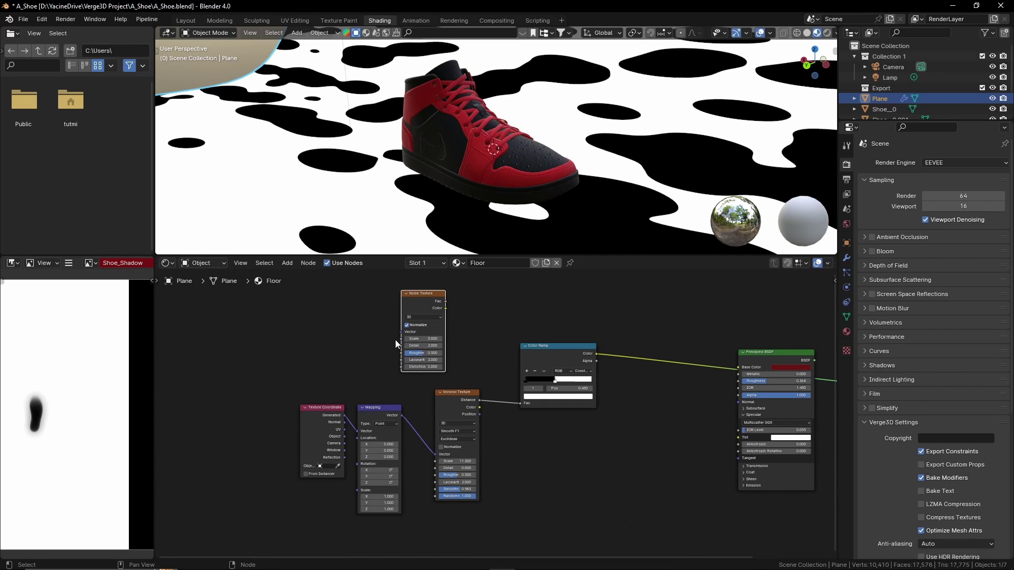
# Step: Duplicate the Mapping node and link it between the Texture Coordinate's Generated output and the Noise Texture's vector input
pyautogui.click(373, 411)
pyautogui.hotkey('shift', 'd')
pyautogui.click(363, 306)
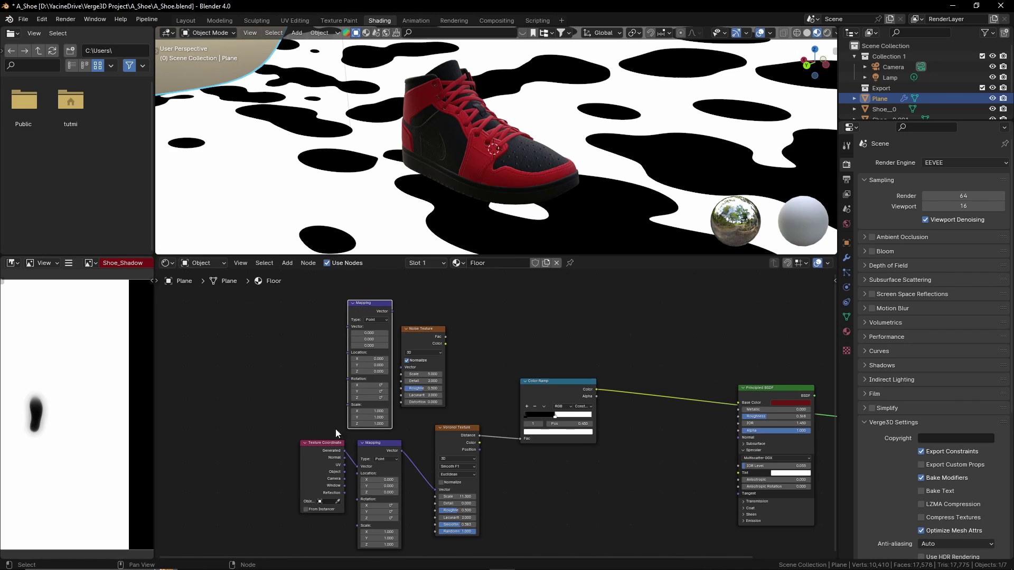
pyautogui.moveTo(326, 449); pyautogui.dragTo(404, 369)
pyautogui.moveTo(428, 330); pyautogui.dragTo(456, 332)
pyautogui.moveTo(435, 413); pyautogui.dragTo(473, 376, button='middle')
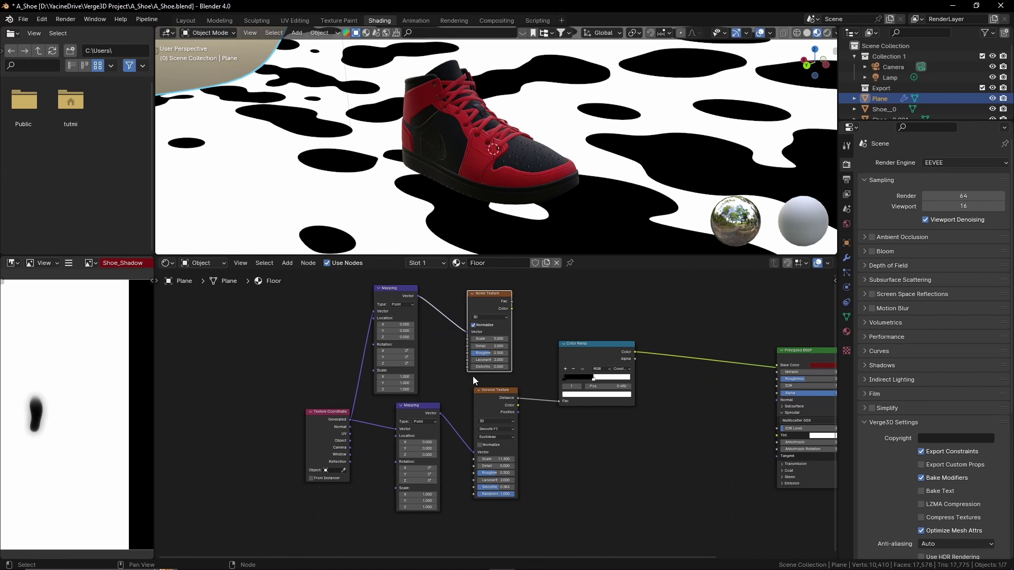
# Step: Move the Noise Texture, both Mapping nodes and the Texture Coordinate node away from the Voronoi Texture to free space before it
pyautogui.moveTo(487, 310); pyautogui.dragTo(441, 307)
pyautogui.moveTo(444, 379); pyautogui.dragTo(404, 347)
pyautogui.moveTo(402, 344); pyautogui.dragTo(365, 348)
pyautogui.moveTo(442, 534); pyautogui.dragTo(339, 315)
pyautogui.moveTo(341, 316); pyautogui.dragTo(214, 343)
pyautogui.moveTo(317, 413); pyautogui.dragTo(350, 393, button='middle')
pyautogui.scroll(2, 365, 387)
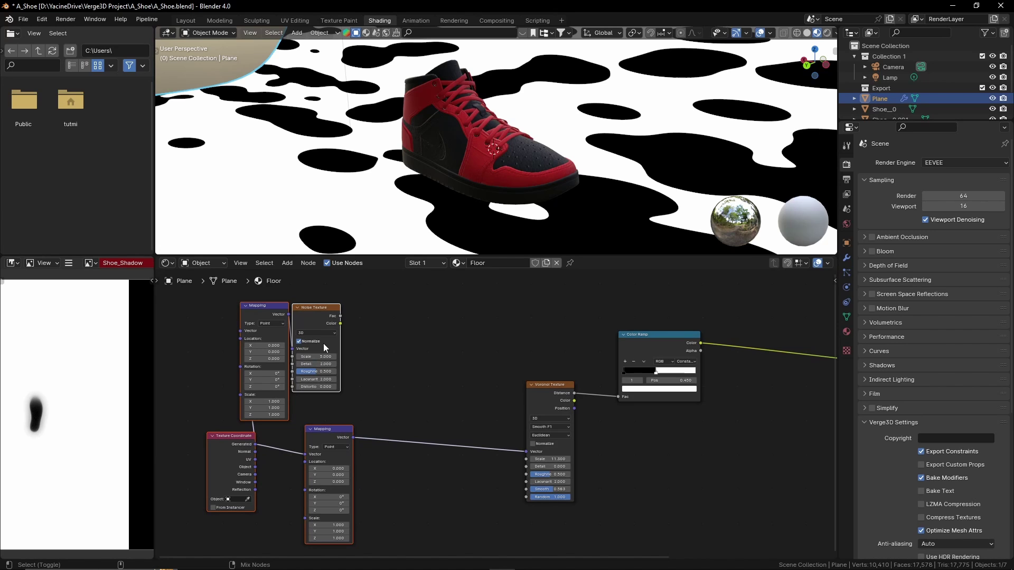
# Step: Mix the Noise Texture's Fac with the lower Mapping node's vector before the Voronoi Texture, using Linear Light with a factor of about 0.167
pyautogui.keyDown('ctrl'); pyautogui.keyDown('shift'); pyautogui.moveTo(323, 344); pyautogui.dragTo(344, 449, button='right'); pyautogui.keyUp('shift'); pyautogui.keyUp('ctrl')
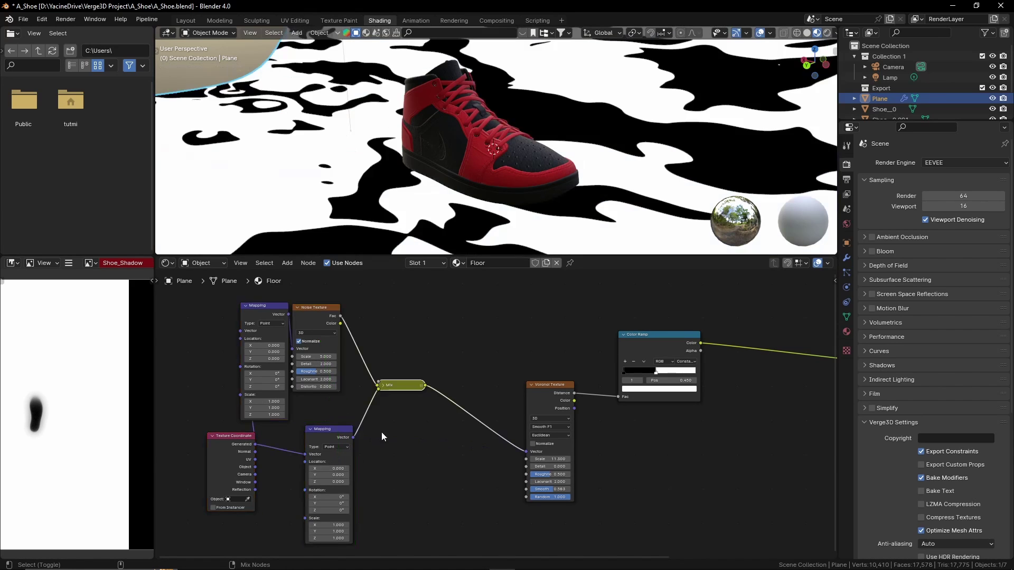
pyautogui.click(383, 386)
pyautogui.moveTo(378, 387); pyautogui.dragTo(387, 351)
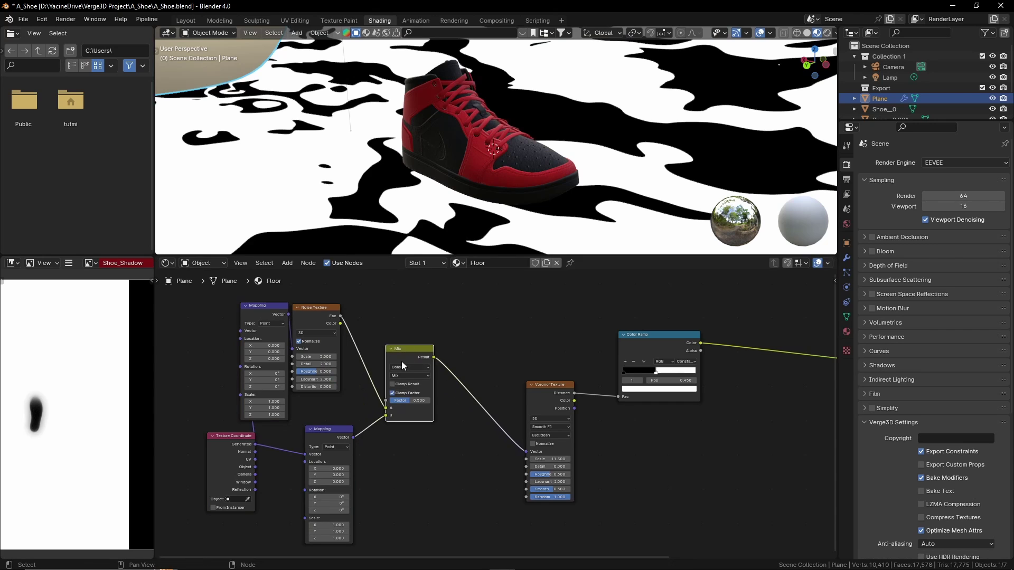
pyautogui.click(409, 376)
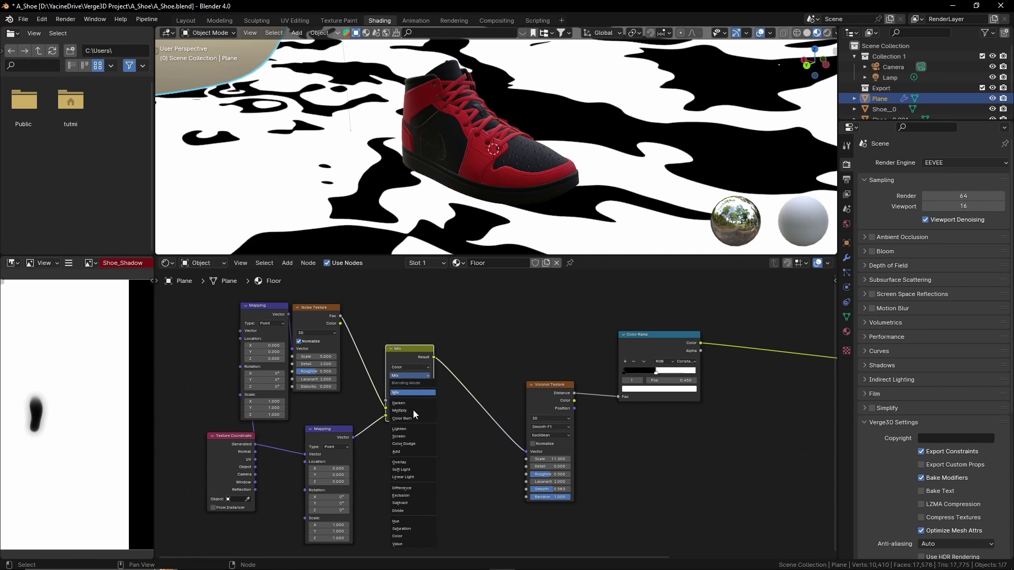
pyautogui.click(410, 477)
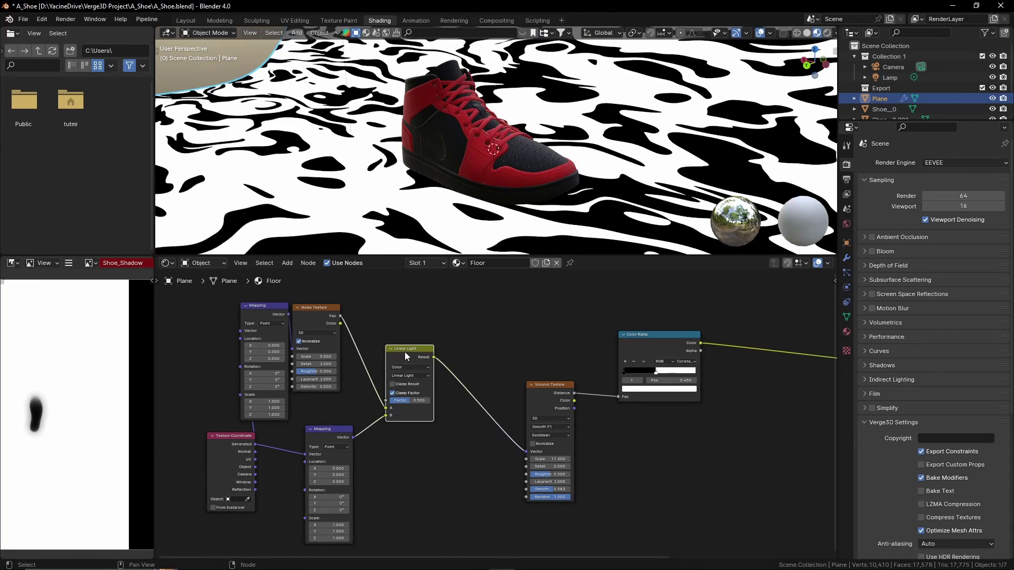
pyautogui.moveTo(406, 401); pyautogui.dragTo(431, 400)
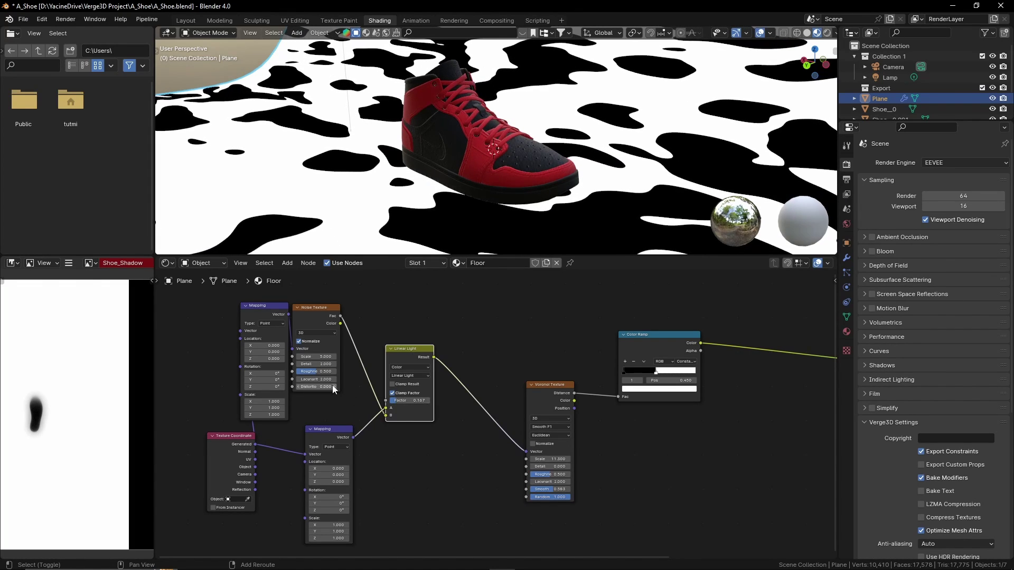
# Step: Set the Noise Texture's scale to 9.1 and roughness to 0.150, and raise the Linear Light factor to about 0.325
pyautogui.moveTo(316, 357)
pyautogui.mouseDown()
pyautogui.moveTo(366, 357)
pyautogui.moveTo(319, 377)
pyautogui.moveTo(294, 373)
pyautogui.moveTo(304, 372)
pyautogui.mouseUp()
pyautogui.moveTo(429, 416); pyautogui.dragTo(442, 384, button='middle')
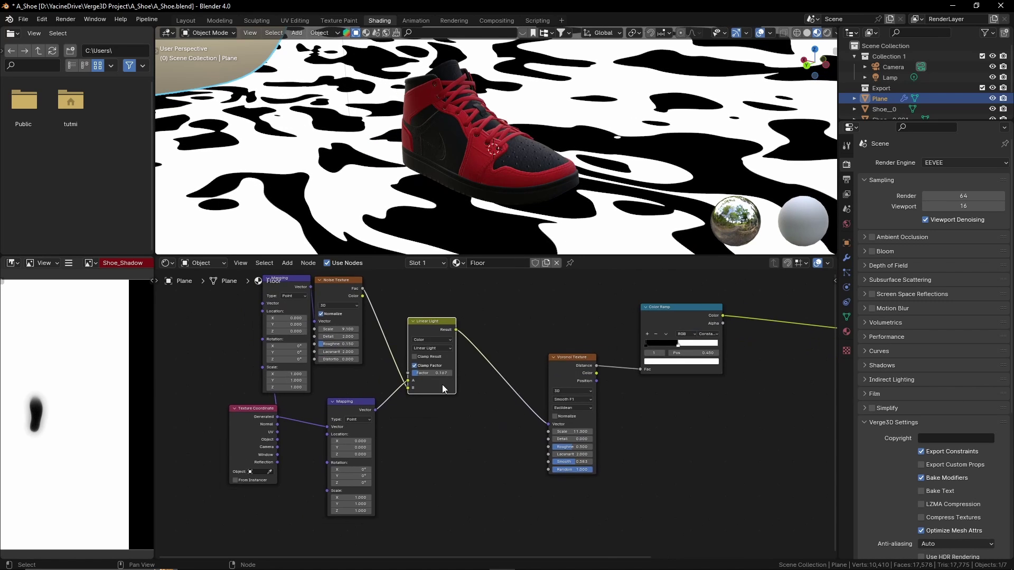
pyautogui.scroll(1, 442, 384)
pyautogui.moveTo(412, 371); pyautogui.dragTo(422, 371)
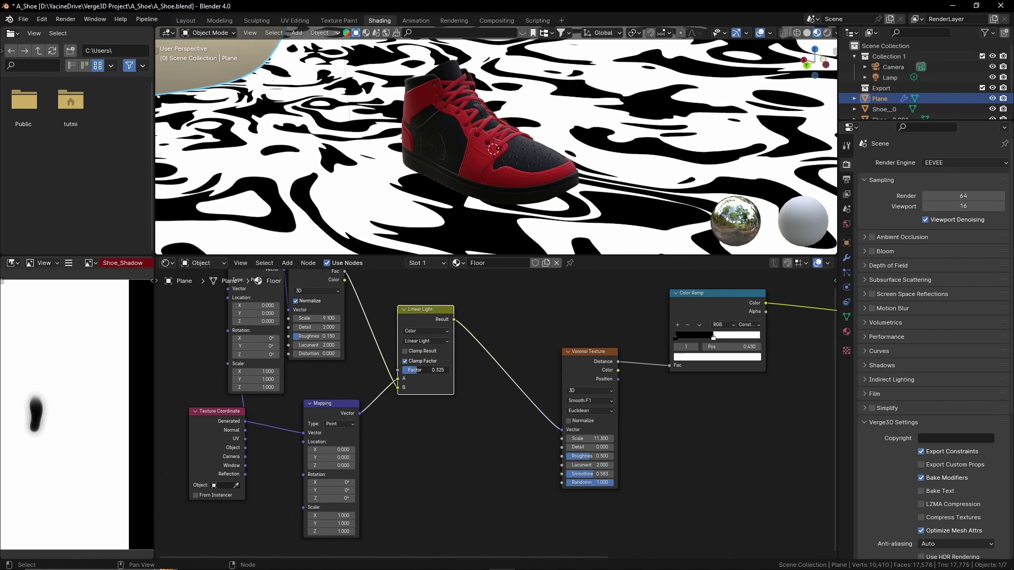
# Step: Fine-tune the floor pattern: Color Ramp white stop 0.495, Noise scale 12.5, Linear Light factor 0.250 and Voronoi scale 14.7
pyautogui.moveTo(714, 341); pyautogui.dragTo(717, 338)
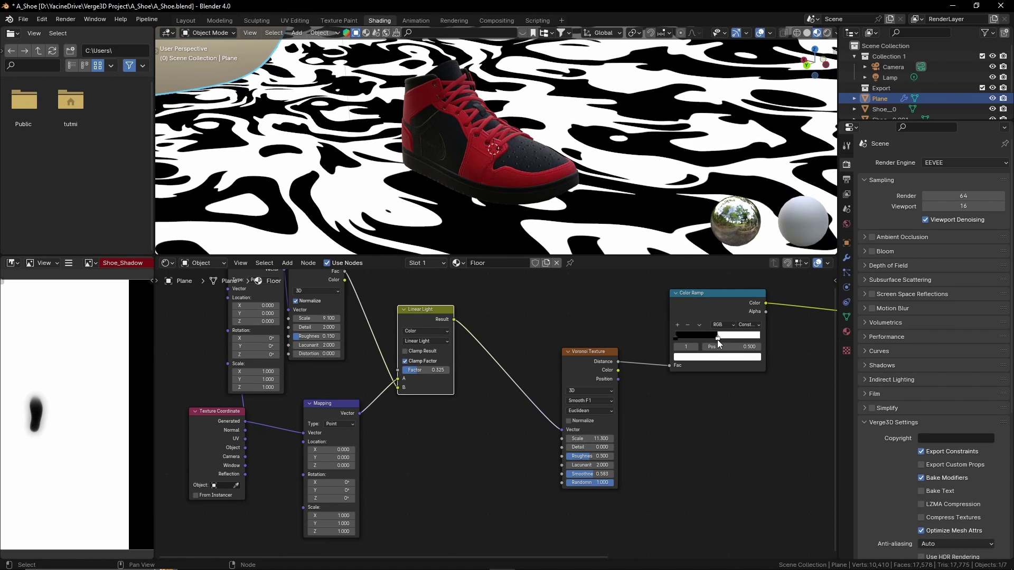
pyautogui.moveTo(590, 439); pyautogui.dragTo(612, 438)
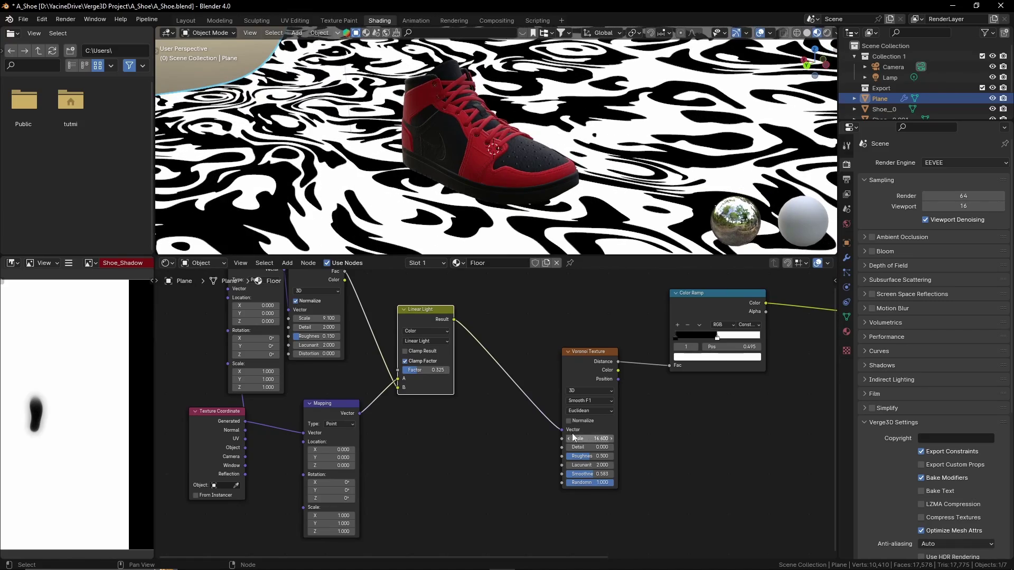
pyautogui.moveTo(312, 318); pyautogui.dragTo(325, 318)
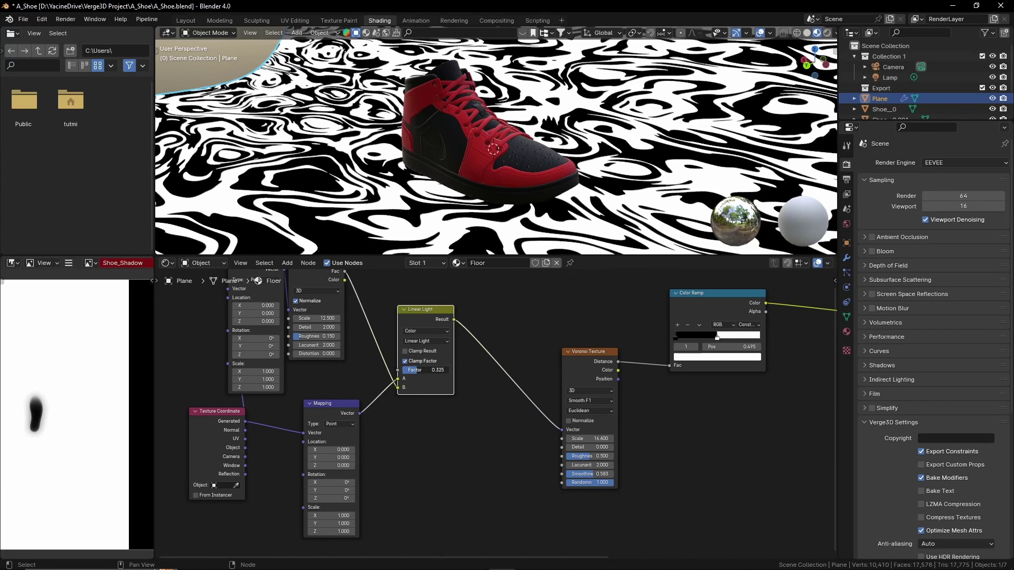
pyautogui.moveTo(425, 369); pyautogui.dragTo(418, 369)
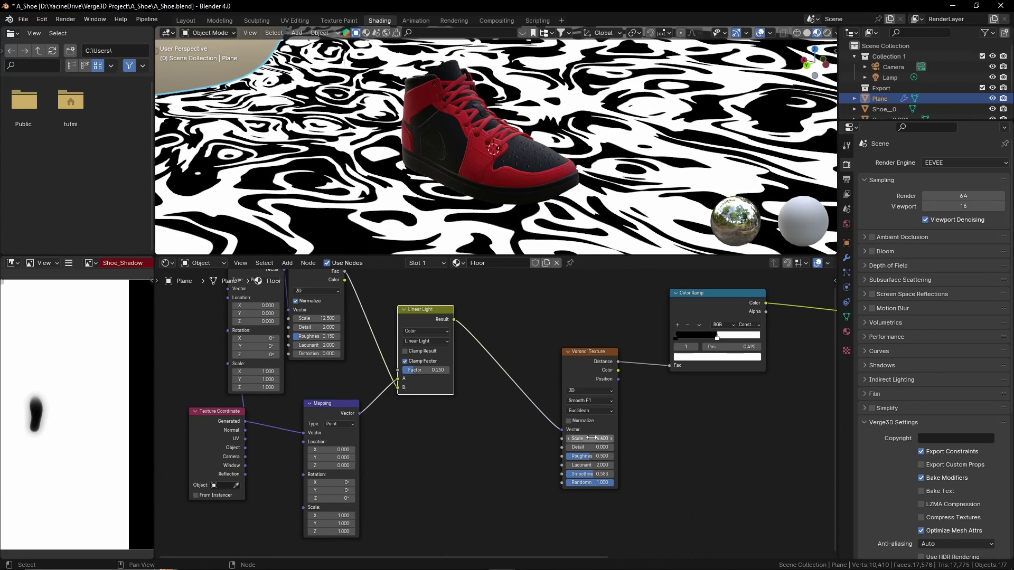
pyautogui.moveTo(590, 438); pyautogui.dragTo(540, 435)
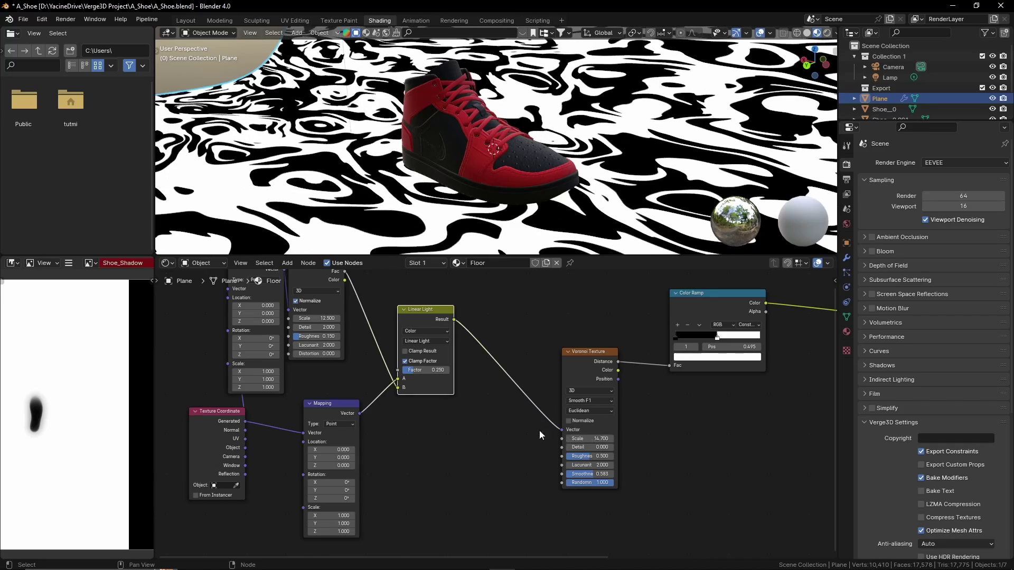
# Step: Move the Texture Coordinate node clear of the Mapping nodes and set the Noise Texture's distortion to about 0.9
pyautogui.moveTo(282, 381); pyautogui.dragTo(383, 409, button='middle')
pyautogui.moveTo(326, 454); pyautogui.dragTo(255, 418)
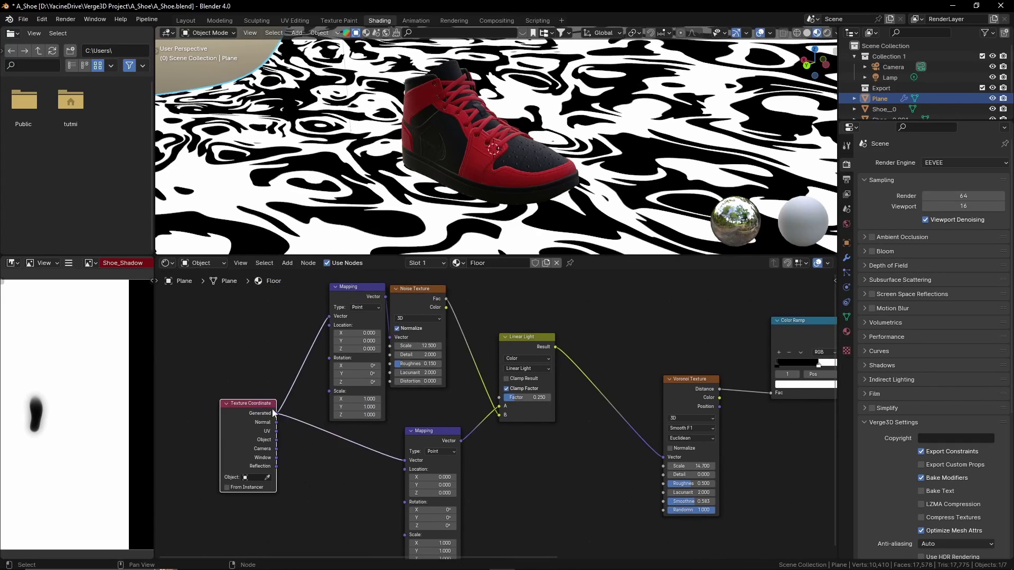
pyautogui.moveTo(418, 382); pyautogui.dragTo(396, 400, button='middle')
pyautogui.moveTo(395, 400)
pyautogui.mouseDown()
pyautogui.moveTo(438, 400)
pyautogui.moveTo(396, 401)
pyautogui.mouseUp()
pyautogui.moveTo(528, 376); pyautogui.dragTo(354, 352, button='middle')
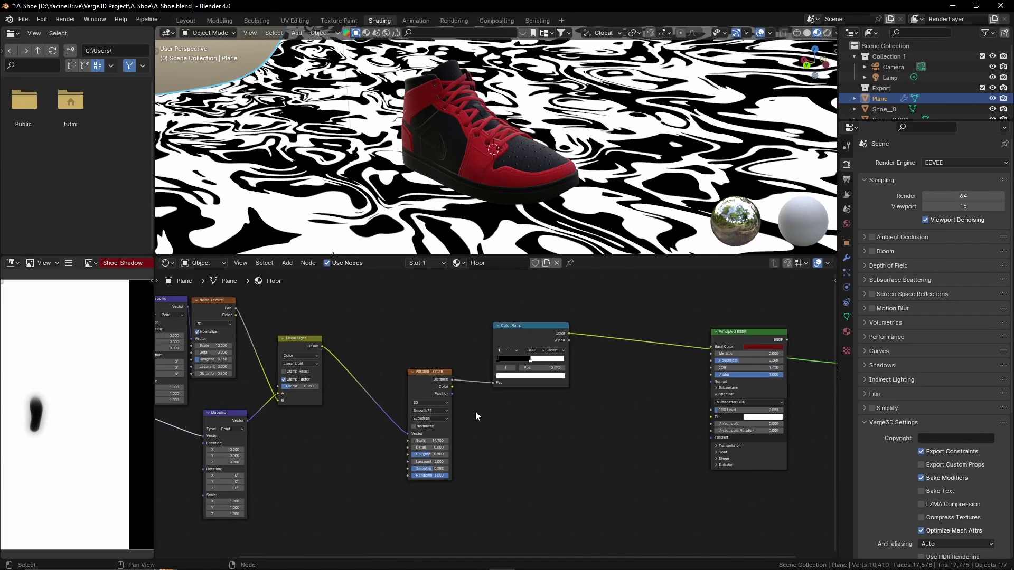
# Step: Move the Voronoi Texture and Color Ramp nodes together closer to the Linear Light node
pyautogui.moveTo(475, 410); pyautogui.dragTo(543, 396, button='middle')
pyautogui.moveTo(630, 481); pyautogui.dragTo(503, 353)
pyautogui.press('g')
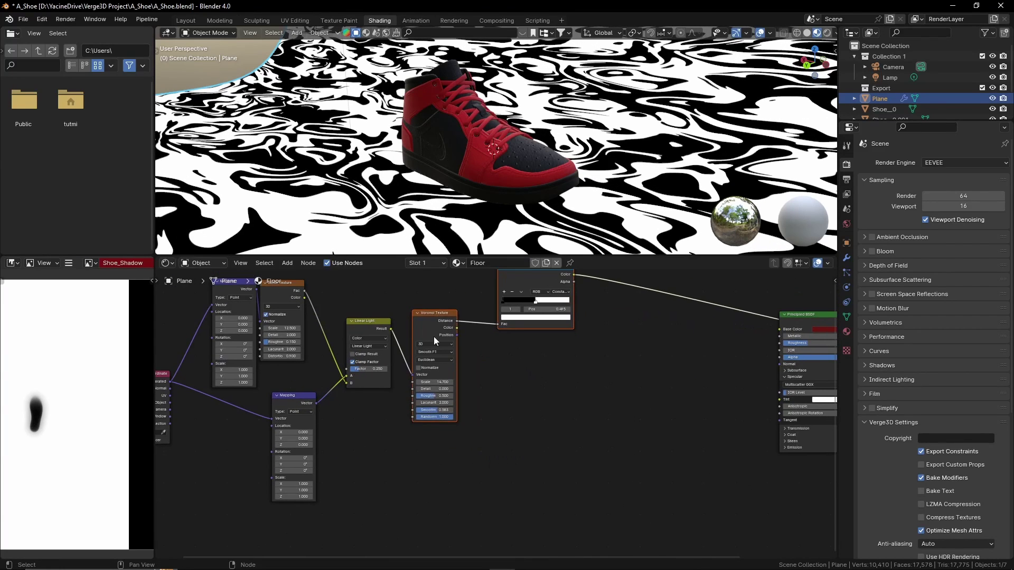
pyautogui.click(437, 316)
# Step: Switch to the browser, examine the floor pattern and fade on the AR-FAKE SNEAKERS reference page, and return to Blender
pyautogui.moveTo(300, 438); pyautogui.dragTo(435, 386, button='middle')
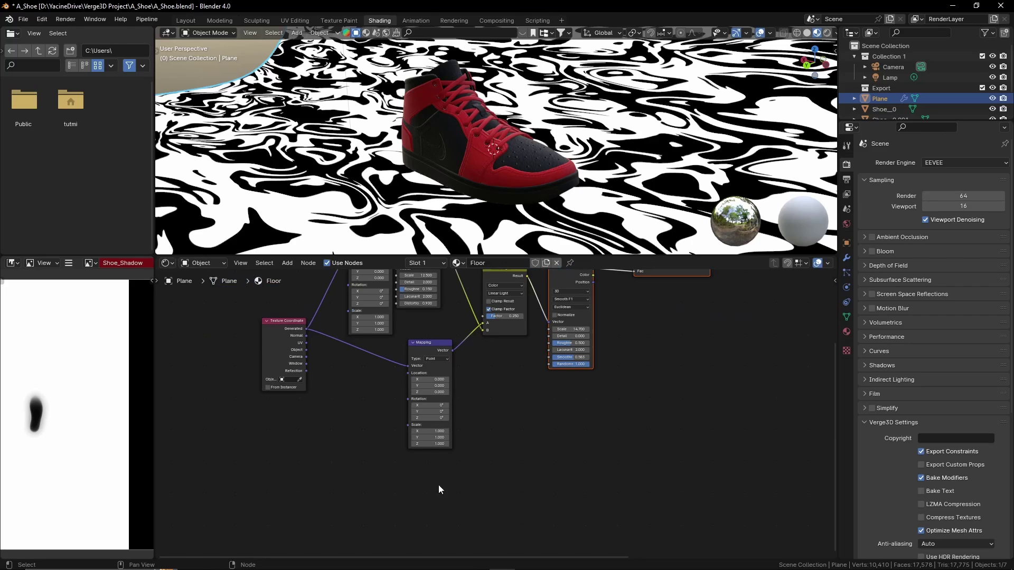
pyautogui.hotkey('alt', 'Tab')
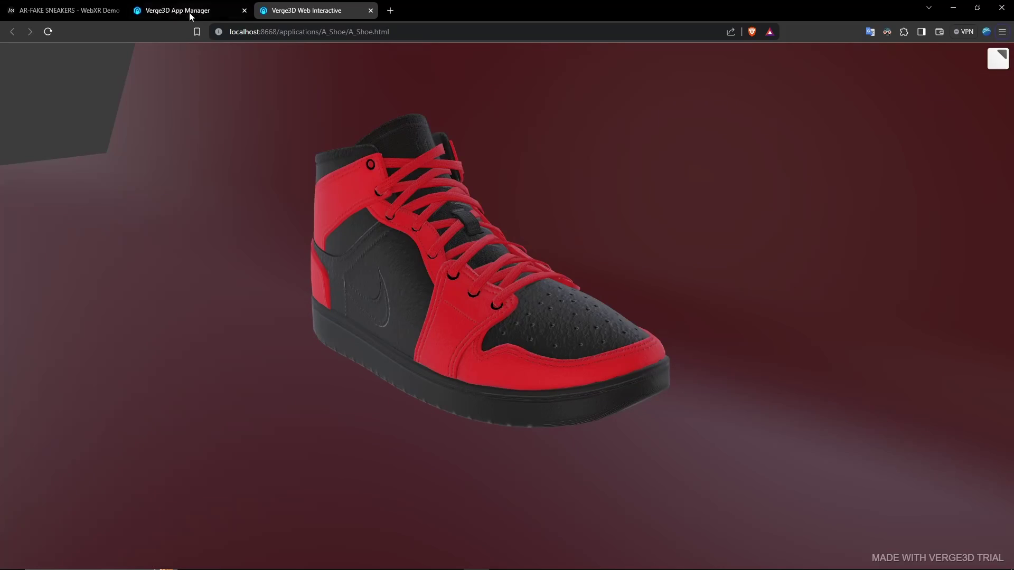
pyautogui.click(65, 11)
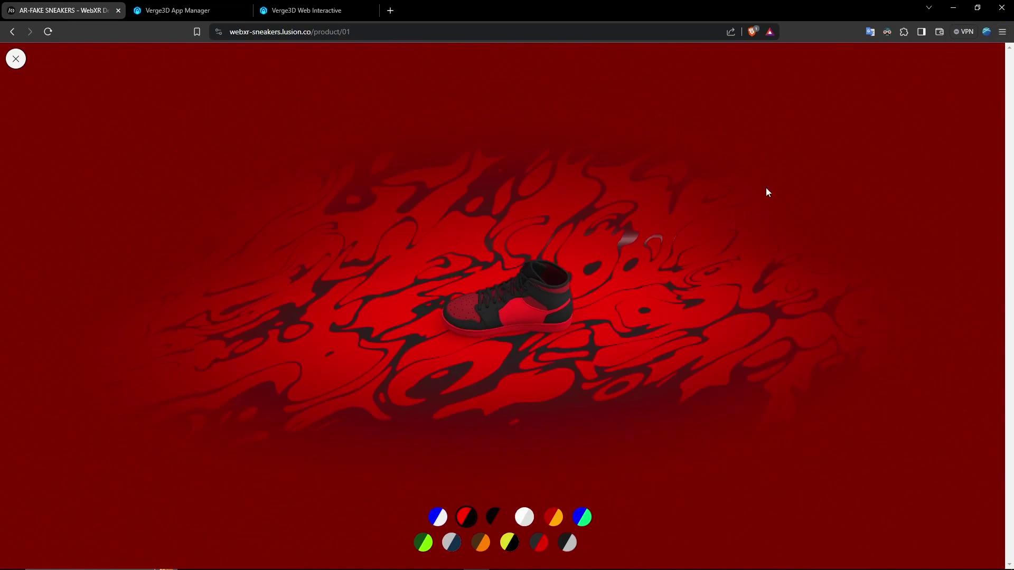
pyautogui.hotkey('alt', 'Tab')
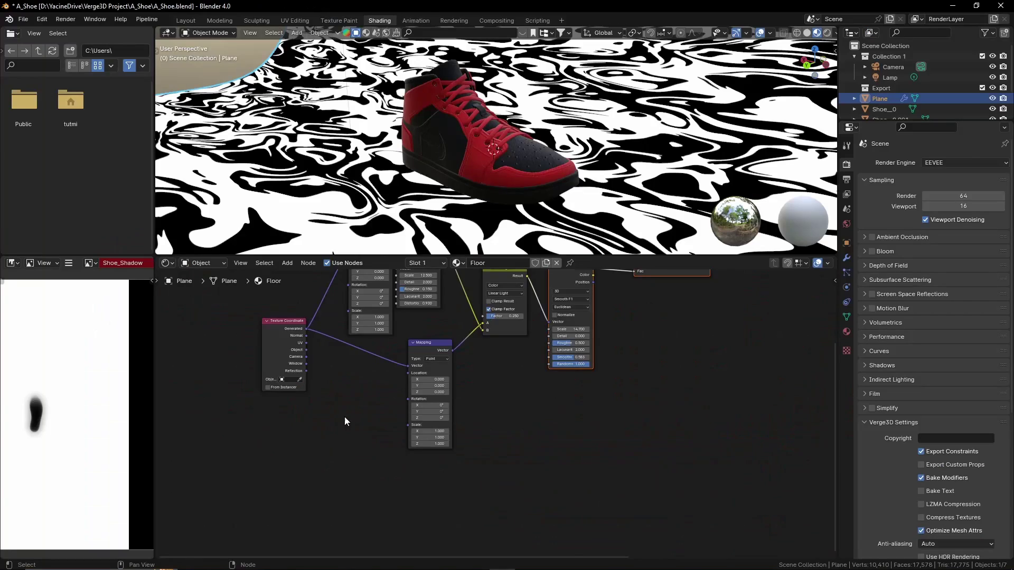
# Step: Add a Gradient Texture below the Mapping nodes, link the Texture Coordinate's Object output to its vector, and preview it on the floor
pyautogui.moveTo(307, 307); pyautogui.dragTo(279, 349)
pyautogui.hotkey('shift', 'a')
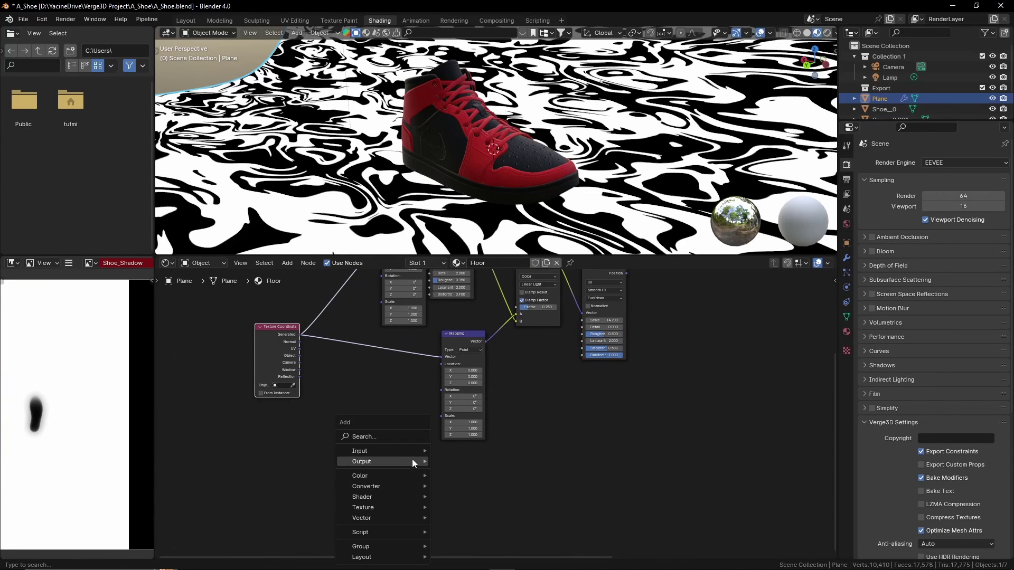
pyautogui.write('grad')
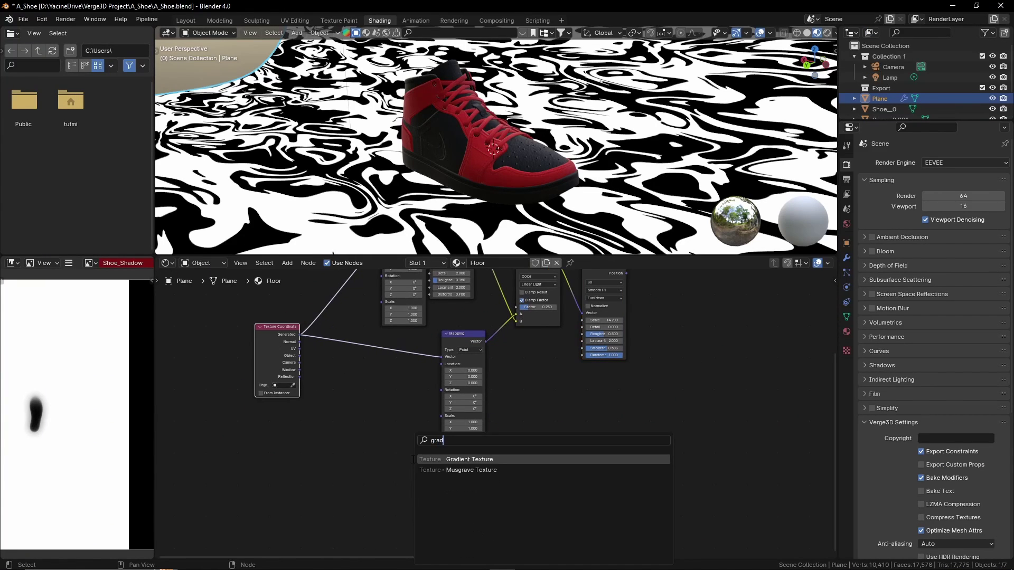
pyautogui.click(413, 459)
pyautogui.click(413, 460)
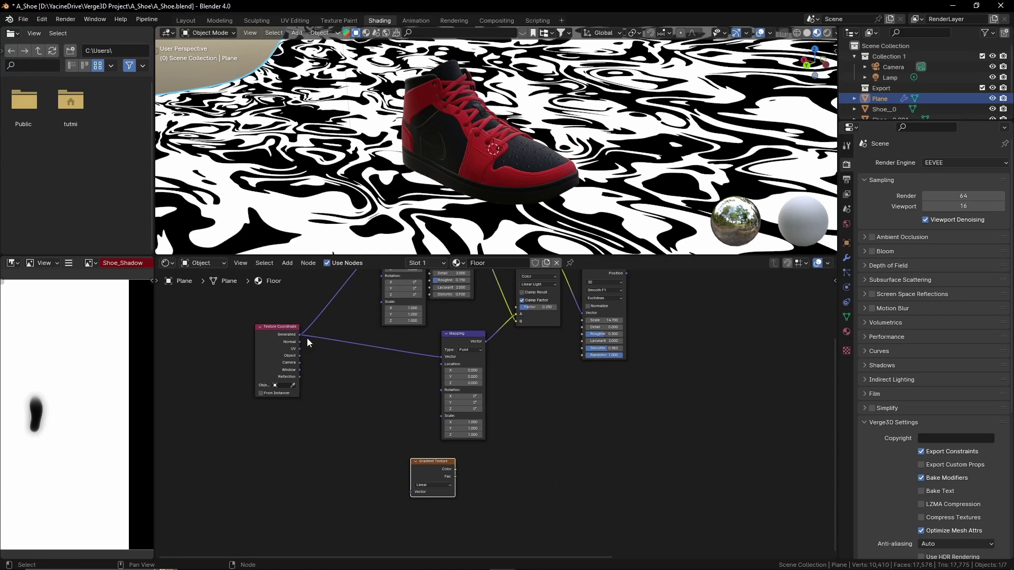
pyautogui.moveTo(300, 355); pyautogui.dragTo(545, 462)
pyautogui.keyDown('ctrl'); pyautogui.keyDown('shift'); pyautogui.click(547, 460); pyautogui.keyUp('shift'); pyautogui.keyUp('ctrl')
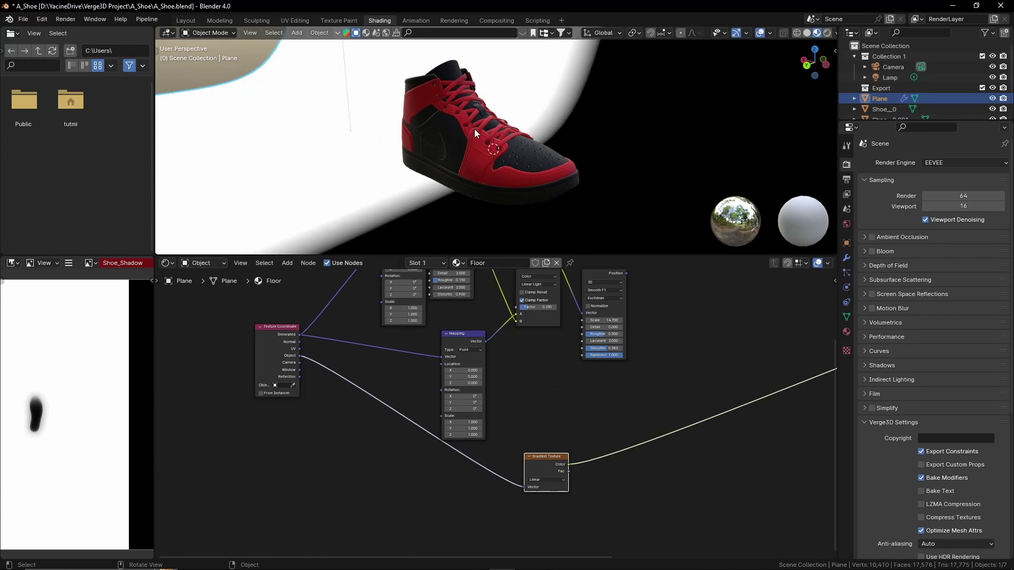
# Step: Set the Gradient Texture's type to Spherical and check the whole floor plane in the viewport
pyautogui.click(547, 480)
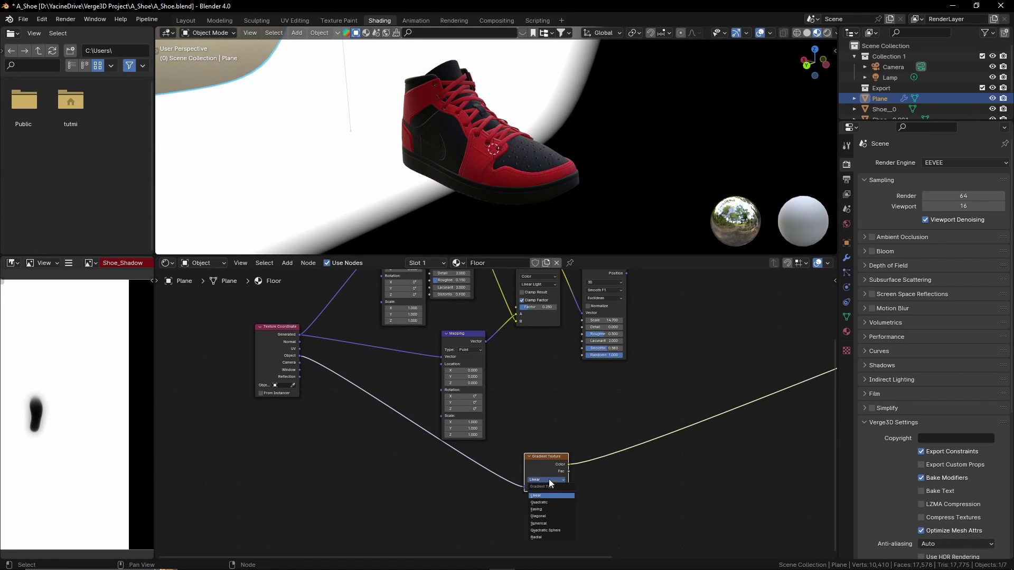
pyautogui.click(546, 524)
pyautogui.scroll(3, 546, 524)
pyautogui.moveTo(562, 522); pyautogui.dragTo(543, 381, button='middle')
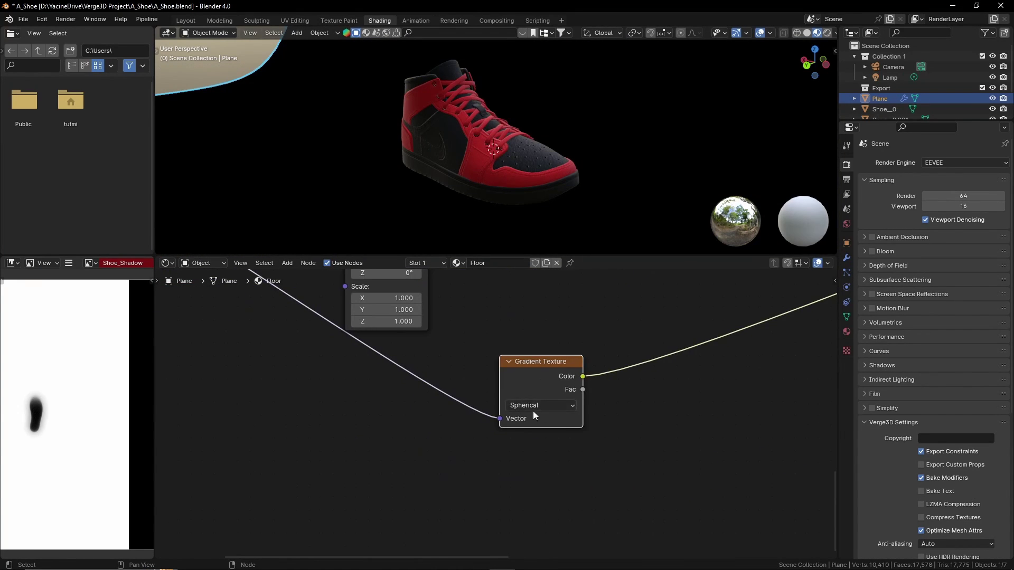
pyautogui.scroll(-5, 449, 206)
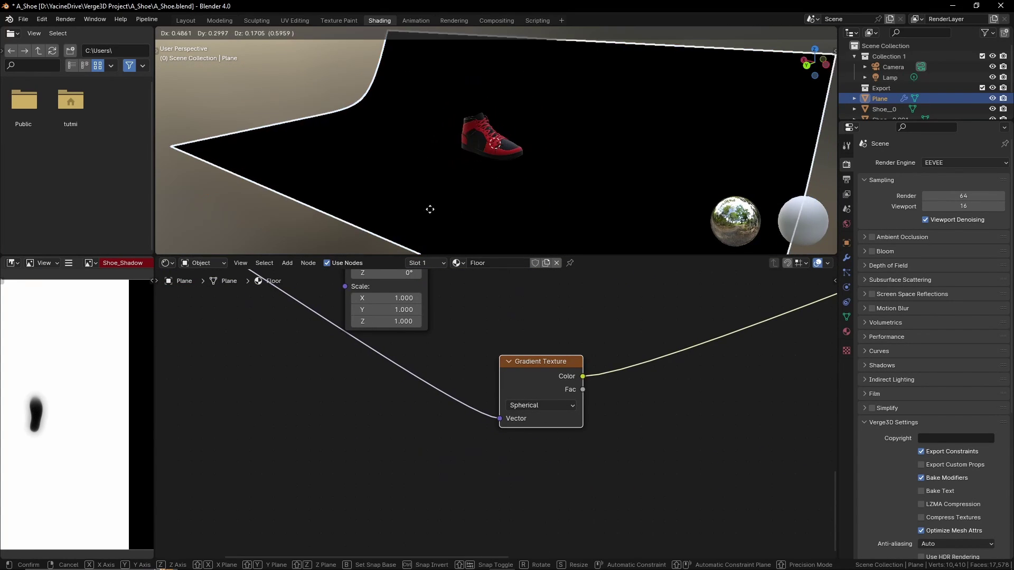
pyautogui.scroll(-3, 518, 369)
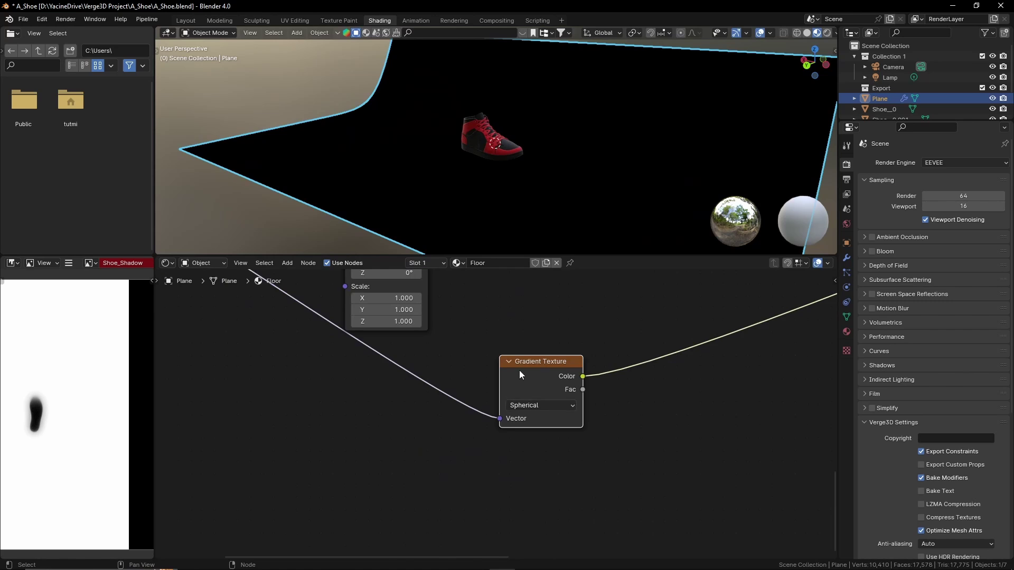
# Step: Insert a Vector Math node between the Texture Coordinate's Object output and the Gradient Texture's vector input
pyautogui.moveTo(274, 285); pyautogui.dragTo(410, 430)
pyautogui.write('math')
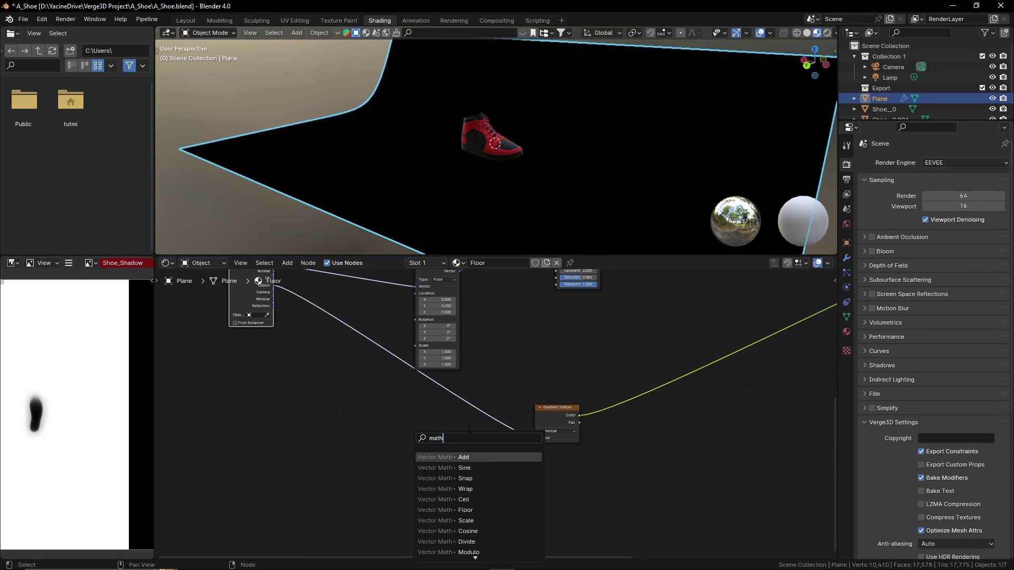
pyautogui.press('Return')
pyautogui.click(508, 423)
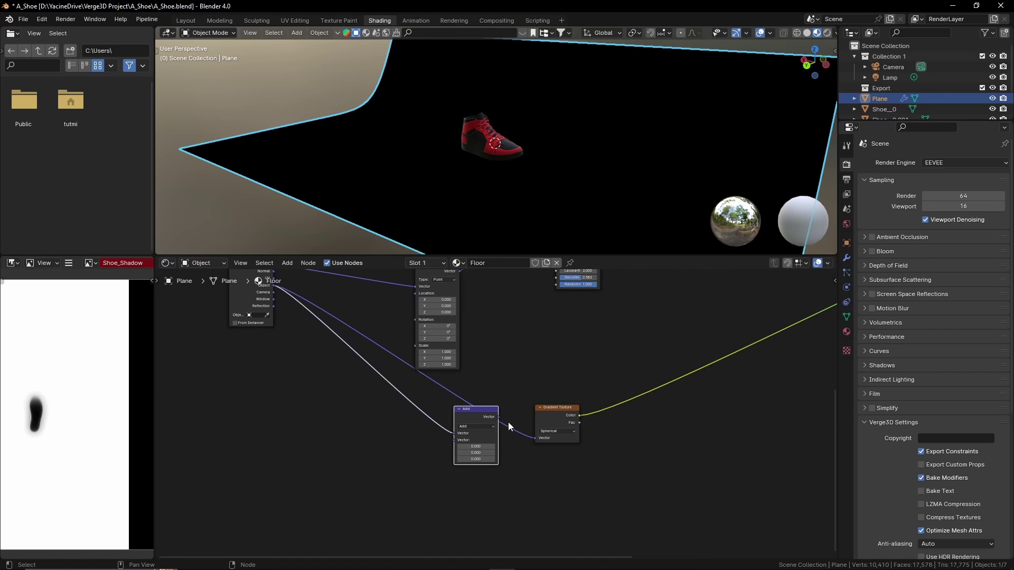
pyautogui.moveTo(498, 417); pyautogui.dragTo(480, 460)
# Step: Change the Vector Math operation to Multiply and adjust its vector values so the gradient forms a soft pool of light around the shoe
pyautogui.click(476, 427)
pyautogui.click(473, 455)
pyautogui.moveTo(475, 453); pyautogui.dragTo(478, 453)
pyautogui.moveTo(475, 447); pyautogui.dragTo(470, 446)
pyautogui.moveTo(549, 87)
pyautogui.mouseDown(button='middle')
pyautogui.moveTo(569, 102)
pyautogui.moveTo(555, 107)
pyautogui.mouseUp(button='middle')
# Step: Add a Color Ramp after the Gradient Texture's color output and move its white stop to about 0.295
pyautogui.moveTo(613, 322); pyautogui.dragTo(432, 383, button='middle')
pyautogui.scroll(-3, 432, 383)
pyautogui.moveTo(419, 464); pyautogui.dragTo(478, 409)
pyautogui.write('colo')
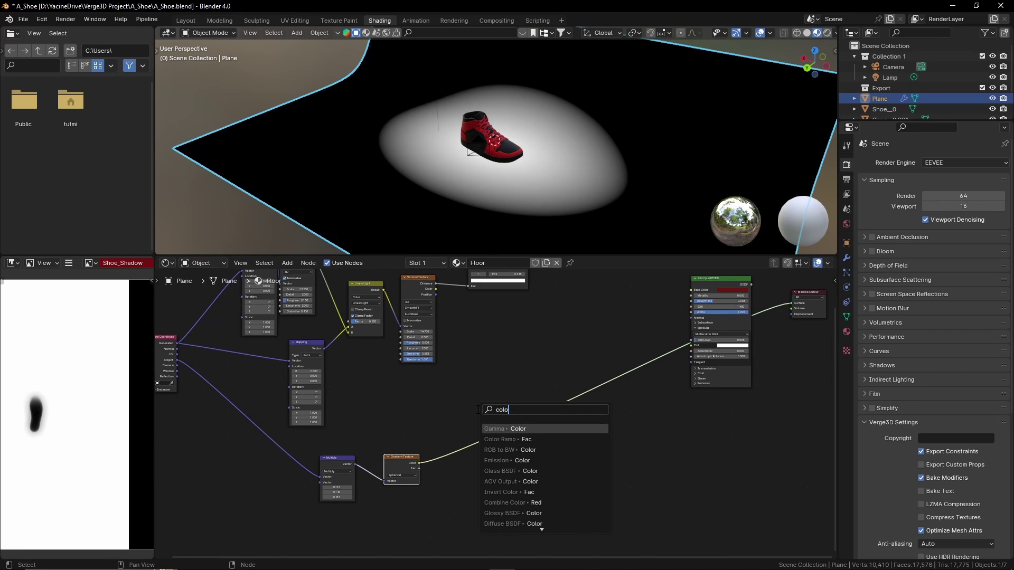
pyautogui.click(507, 439)
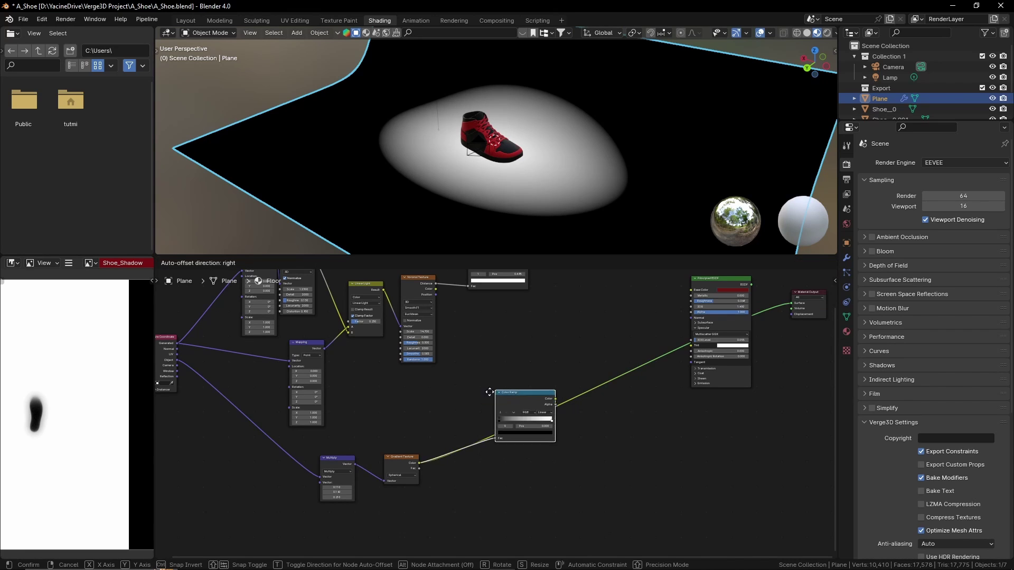
pyautogui.click(503, 376)
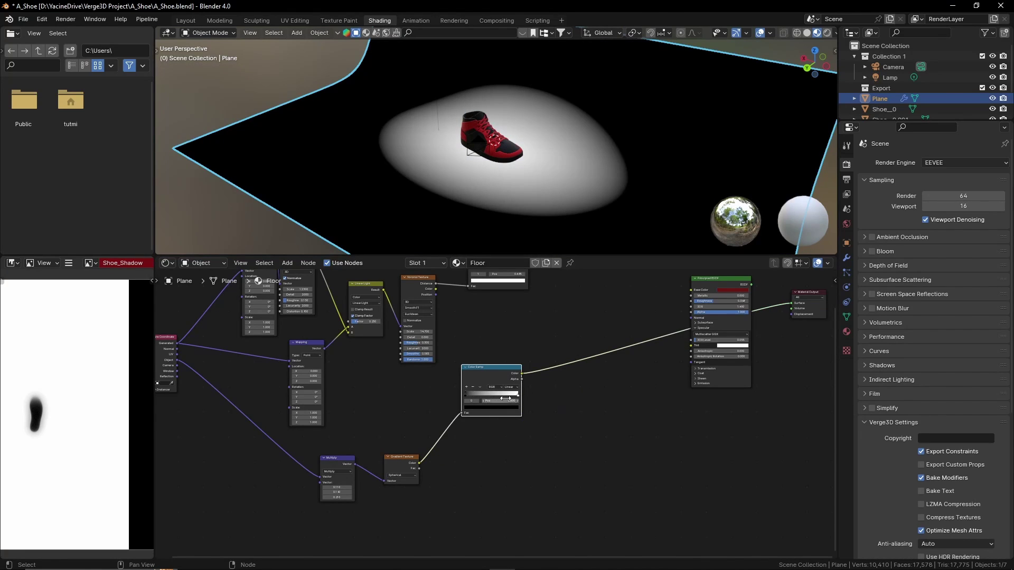
pyautogui.moveTo(518, 395); pyautogui.dragTo(483, 414)
# Step: Align the Voronoi Color Ramp above the gradient's Color Ramp and combine both ramps with a Mix node at factor 0.500
pyautogui.moveTo(483, 415); pyautogui.dragTo(450, 456, button='middle')
pyautogui.click(470, 293)
pyautogui.moveTo(469, 293); pyautogui.dragTo(467, 376)
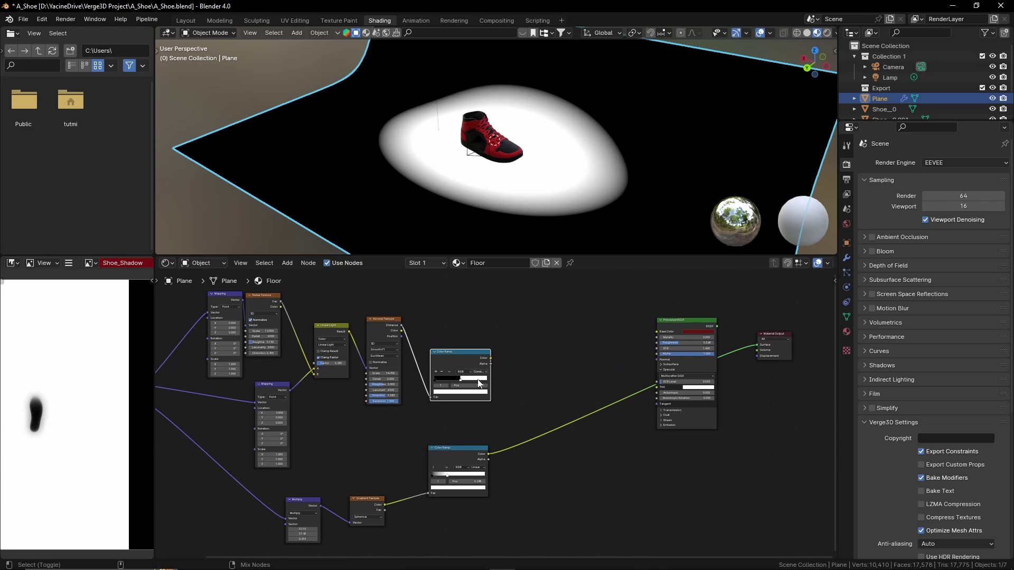
pyautogui.keyDown('ctrl'); pyautogui.keyDown('alt'); pyautogui.moveTo(479, 384); pyautogui.dragTo(467, 495, button='right'); pyautogui.keyUp('alt'); pyautogui.keyUp('ctrl')
pyautogui.click(515, 411)
pyautogui.scroll(2, 528, 449)
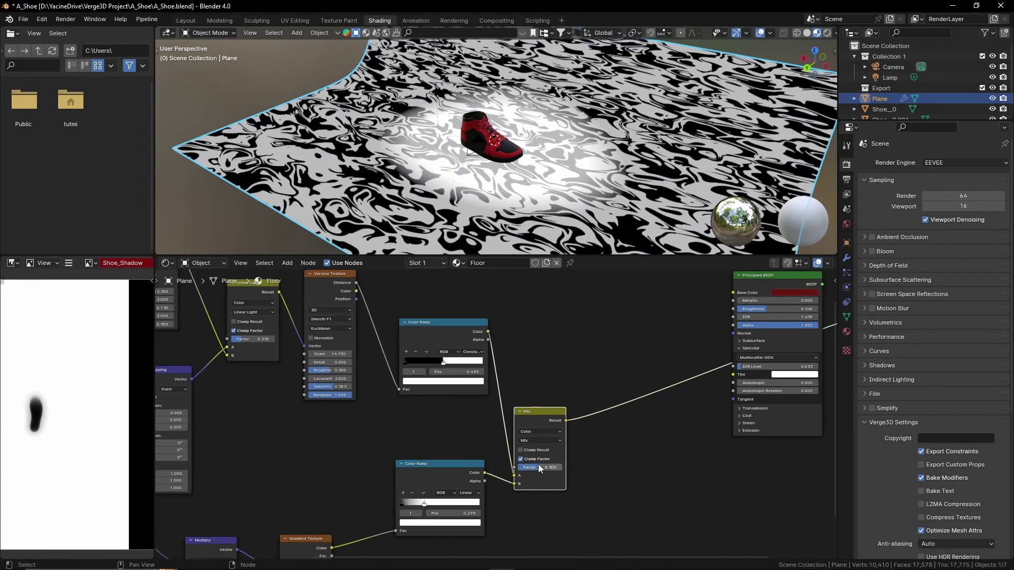
# Step: Set the Mix node's blending mode to Multiply with factor 1.000 and place it between the two Color Ramps
pyautogui.click(537, 439)
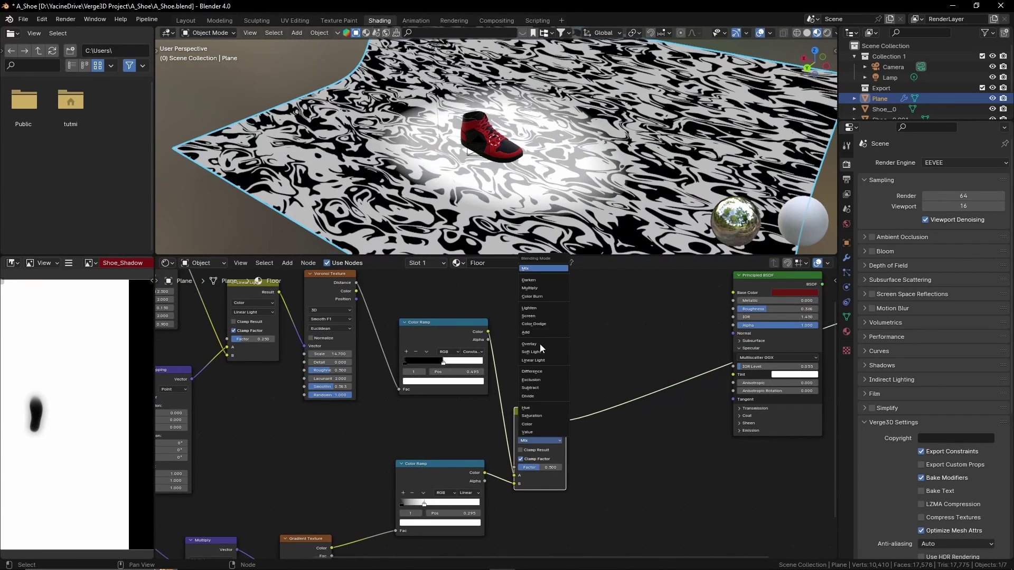
pyautogui.click(536, 288)
pyautogui.moveTo(541, 467); pyautogui.dragTo(561, 467)
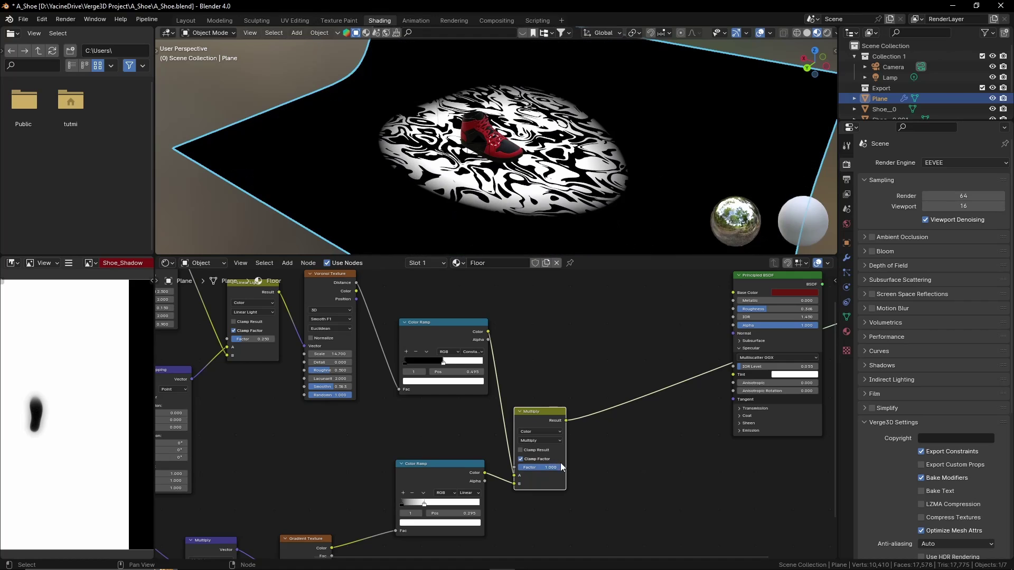
pyautogui.moveTo(537, 420); pyautogui.dragTo(560, 364)
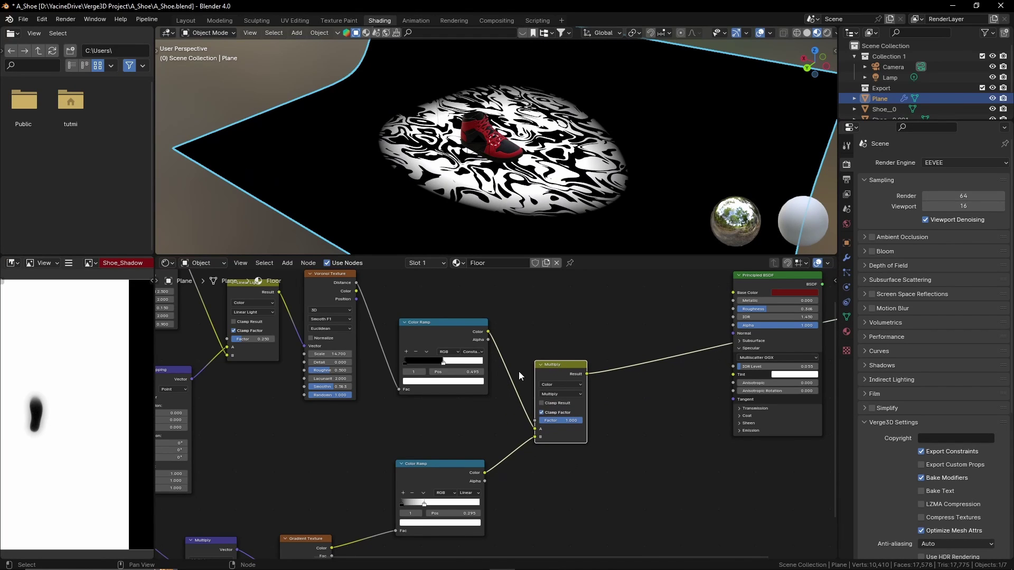
# Step: Move the white stop of the gradient's Color Ramp to about 0.341 and fine-tune the stop of the Voronoi ramp
pyautogui.moveTo(476, 428); pyautogui.dragTo(503, 371, button='middle')
pyautogui.moveTo(454, 448)
pyautogui.mouseDown()
pyautogui.moveTo(468, 451)
pyautogui.moveTo(457, 450)
pyautogui.mouseUp()
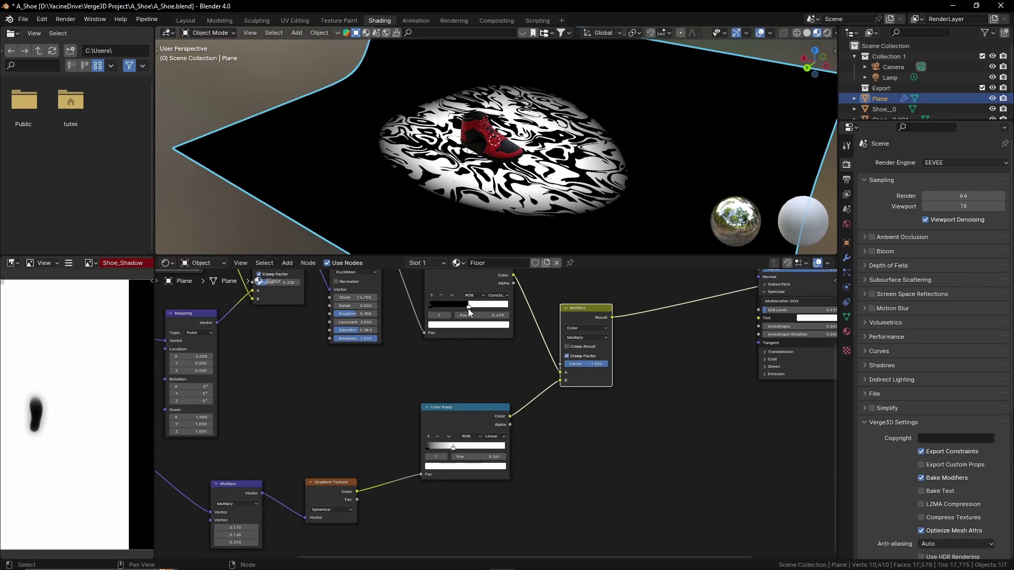
pyautogui.moveTo(469, 307); pyautogui.dragTo(470, 306)
# Step: Reposition the Principled BSDF node and connect it to the Material Output's surface in place of the Multiply preview
pyautogui.scroll(-8, 567, 359)
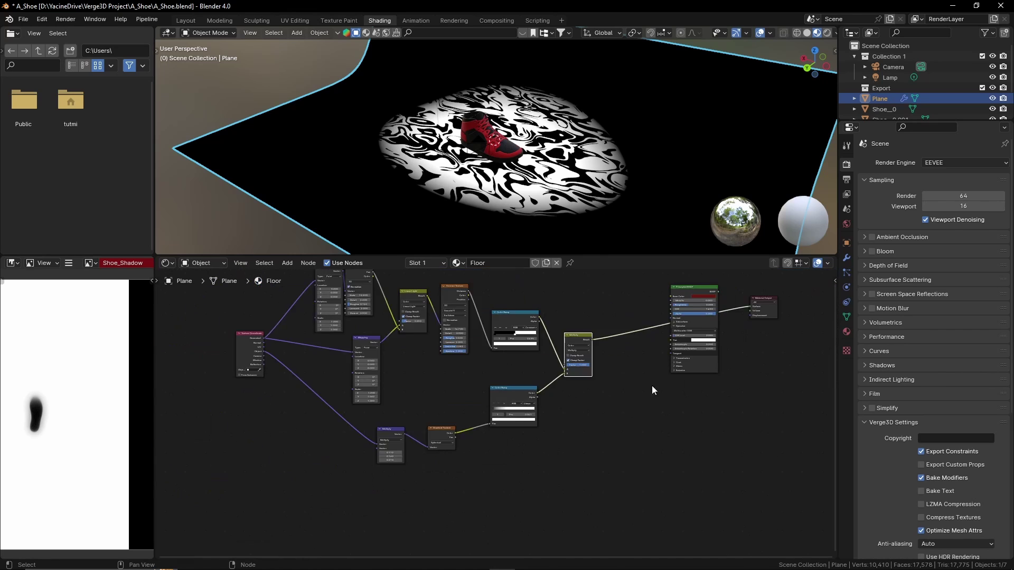
pyautogui.scroll(8, 719, 341)
pyautogui.moveTo(719, 341); pyautogui.dragTo(589, 434, button='middle')
pyautogui.moveTo(557, 346); pyautogui.dragTo(533, 381)
pyautogui.keyDown('ctrl'); pyautogui.keyDown('shift'); pyautogui.click(463, 293); pyautogui.keyUp('shift'); pyautogui.keyUp('ctrl')
pyautogui.moveTo(473, 433); pyautogui.dragTo(441, 366, button='middle')
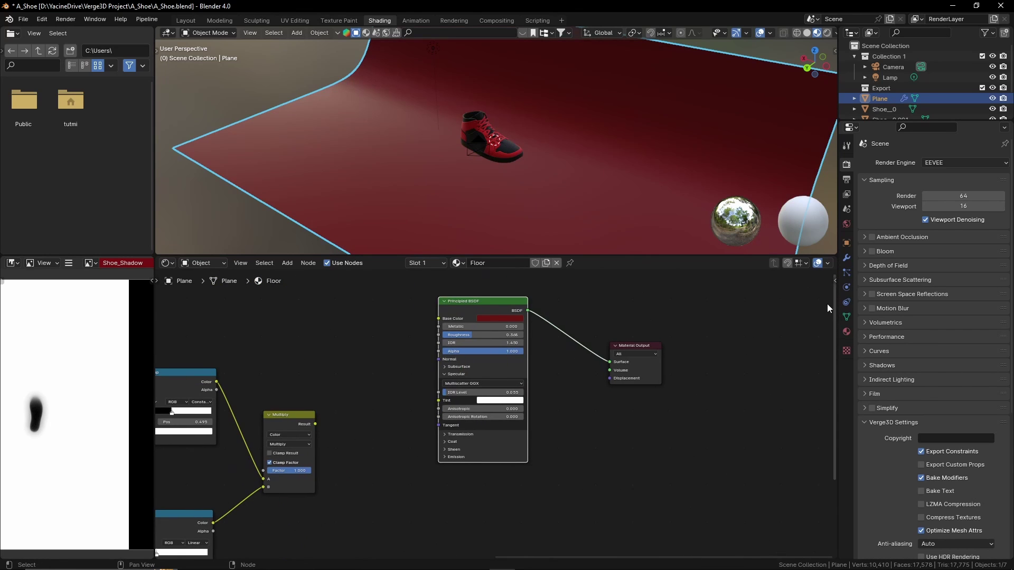
# Step: Choose Alpha Blend as the Floor material's blend mode in the material settings
pyautogui.click(834, 281)
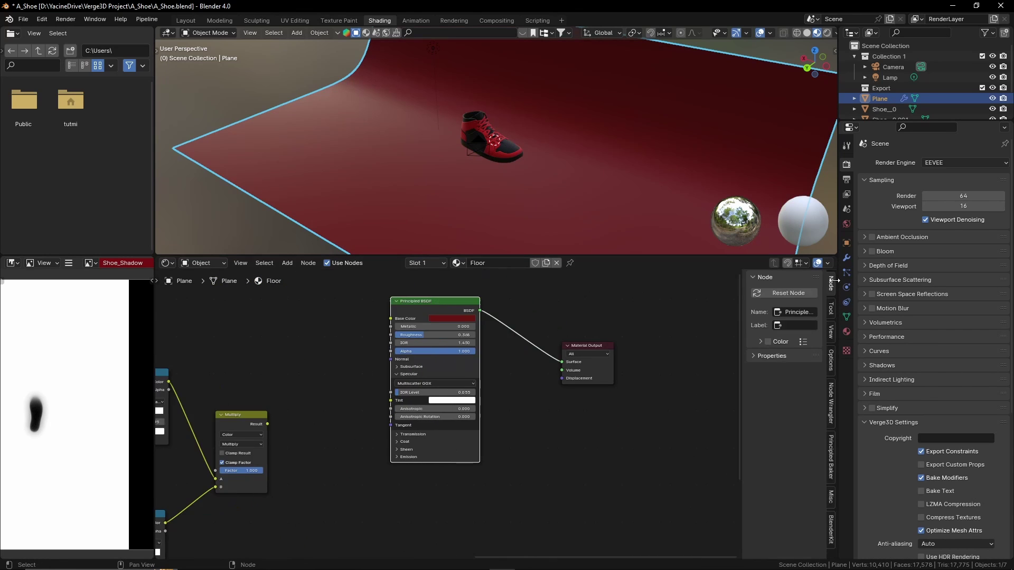
pyautogui.click(829, 369)
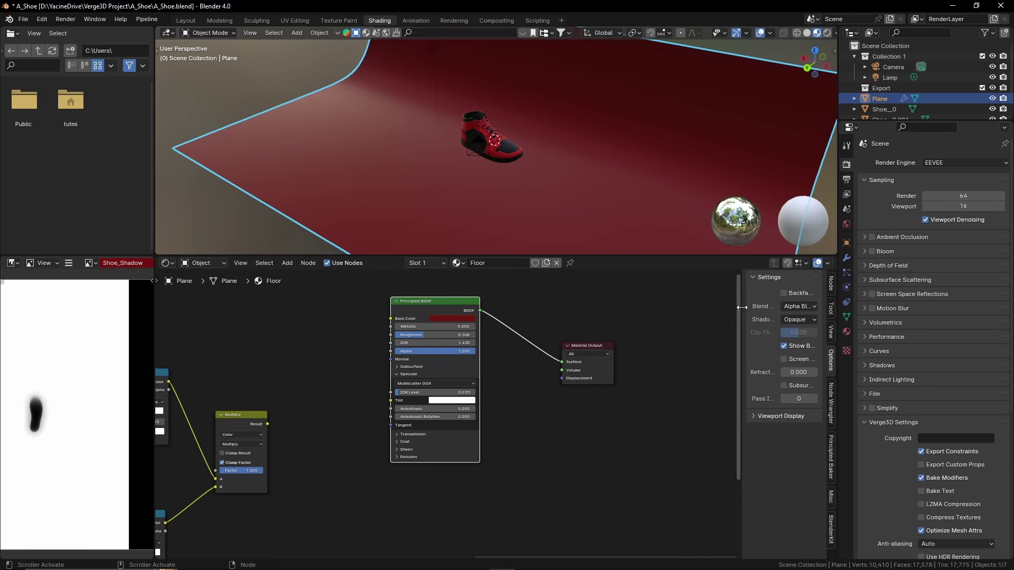
pyautogui.moveTo(741, 307); pyautogui.dragTo(685, 309)
pyautogui.click(768, 308)
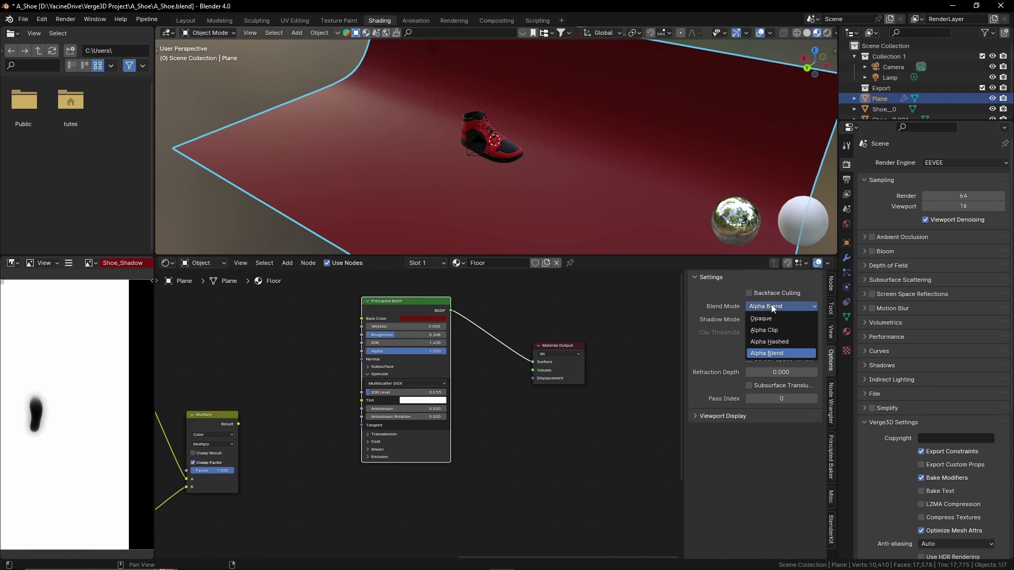
pyautogui.click(769, 353)
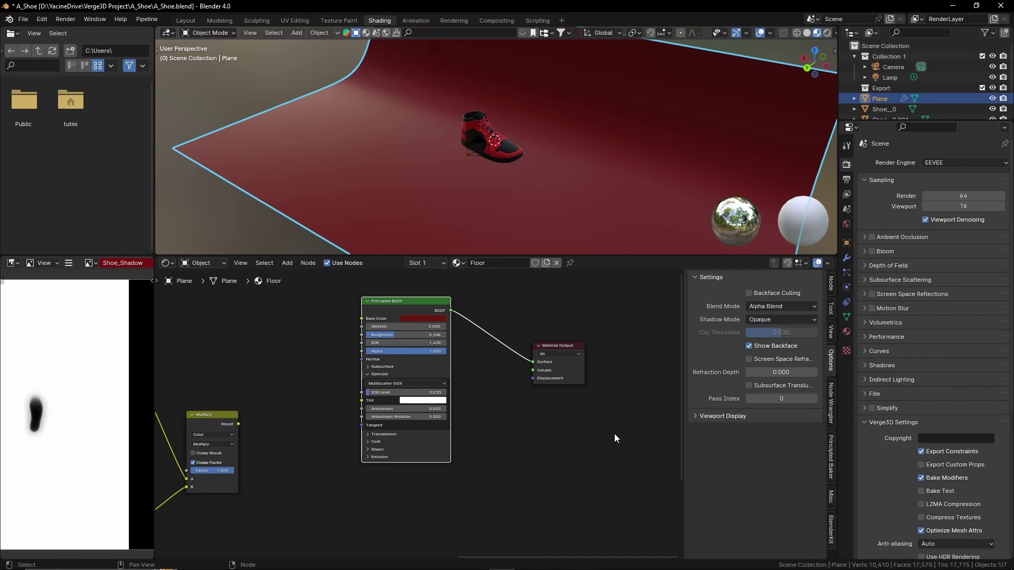
pyautogui.press('n')
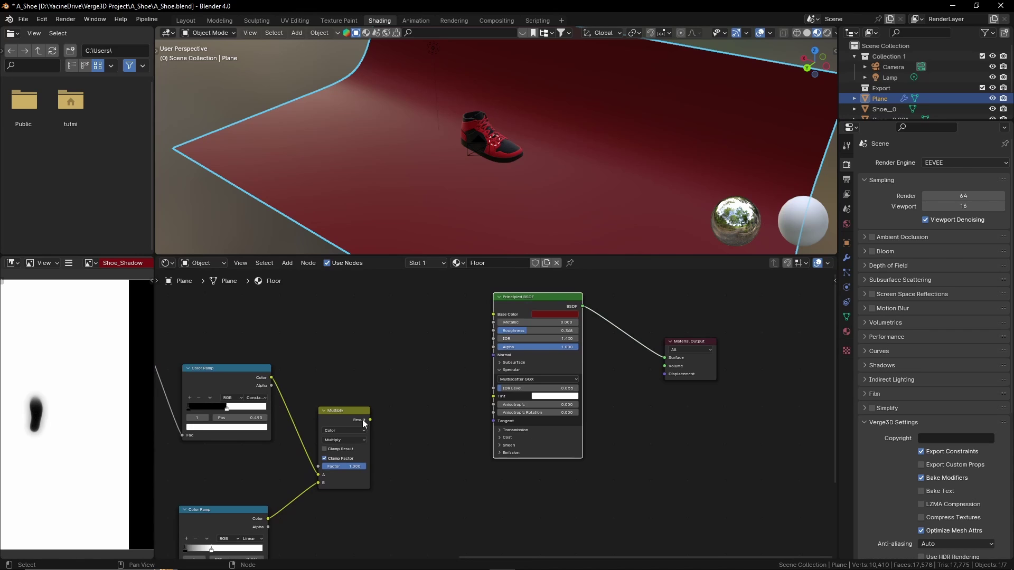
# Step: Connect the Multiply node's result to the Principled BSDF's Alpha so the pattern masks the floor's transparency
pyautogui.moveTo(369, 420); pyautogui.dragTo(411, 391)
pyautogui.moveTo(492, 347); pyautogui.dragTo(493, 348)
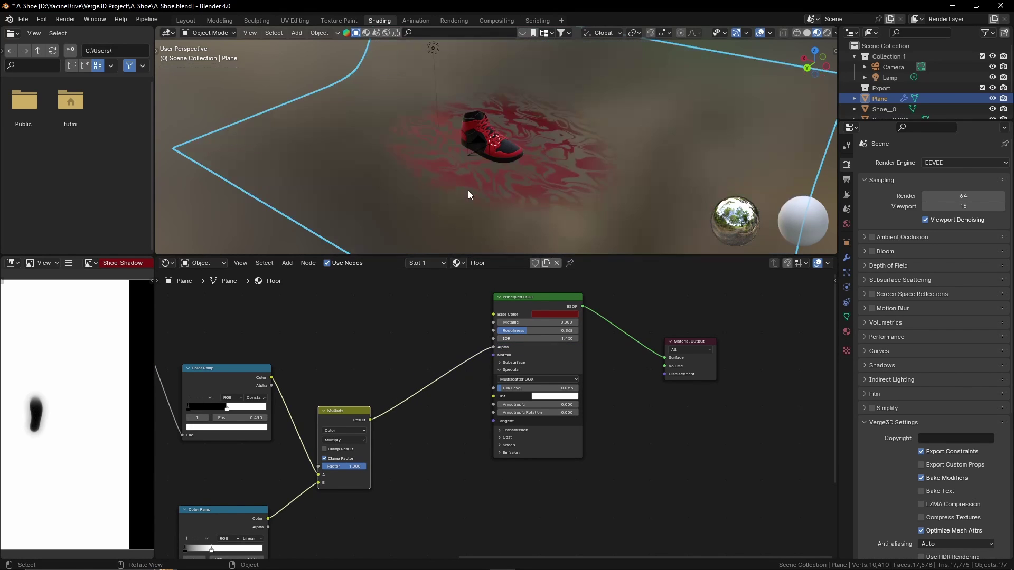
pyautogui.scroll(2, 435, 146)
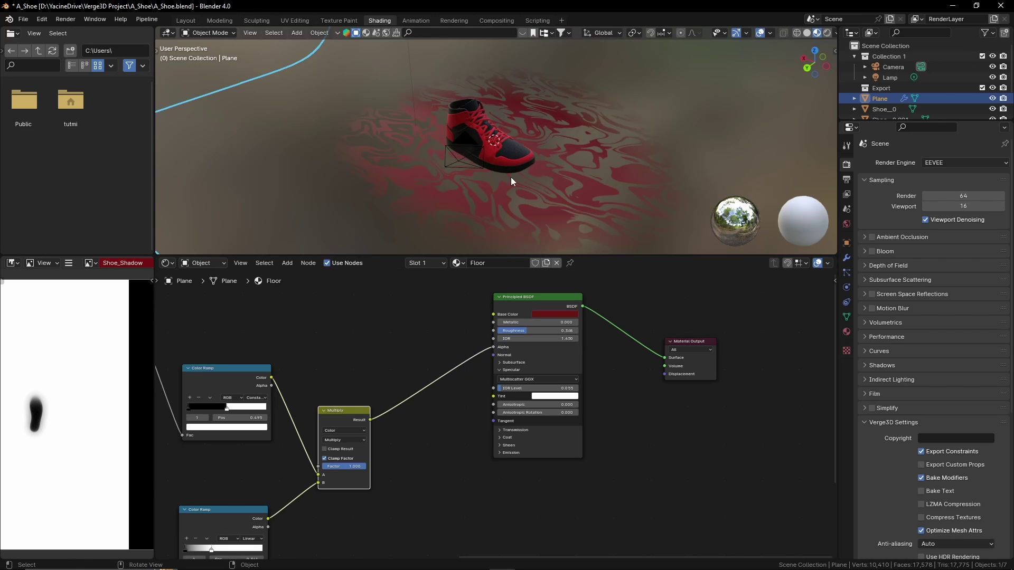
pyautogui.scroll(1, 511, 176)
# Step: Save the Blender file and export the scene in Verge3D glTF format as A_Shoe.gltf
pyautogui.hotkey('ctrl', 's')
pyautogui.press('F4')
pyautogui.moveTo(533, 155)
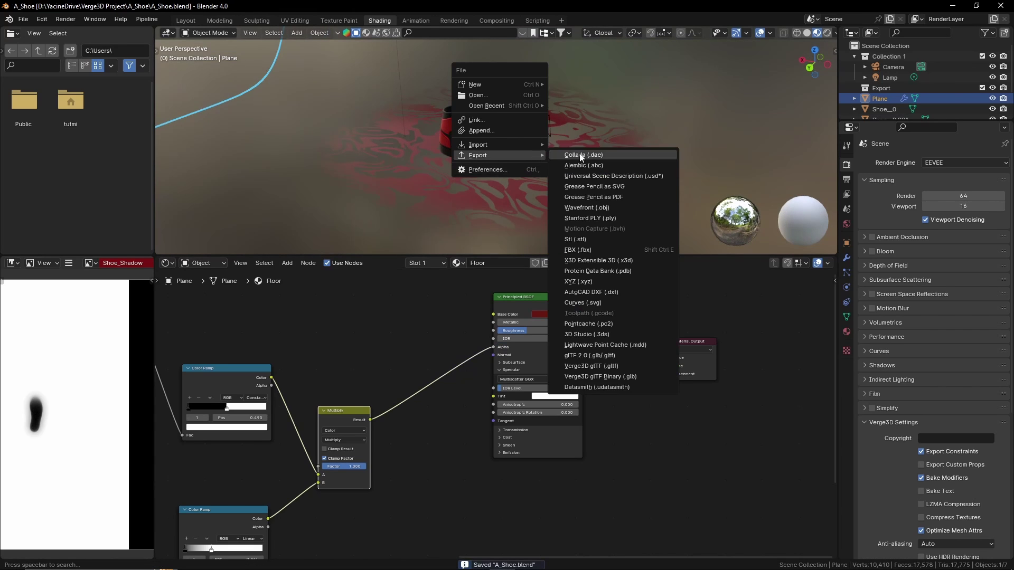
pyautogui.click(607, 366)
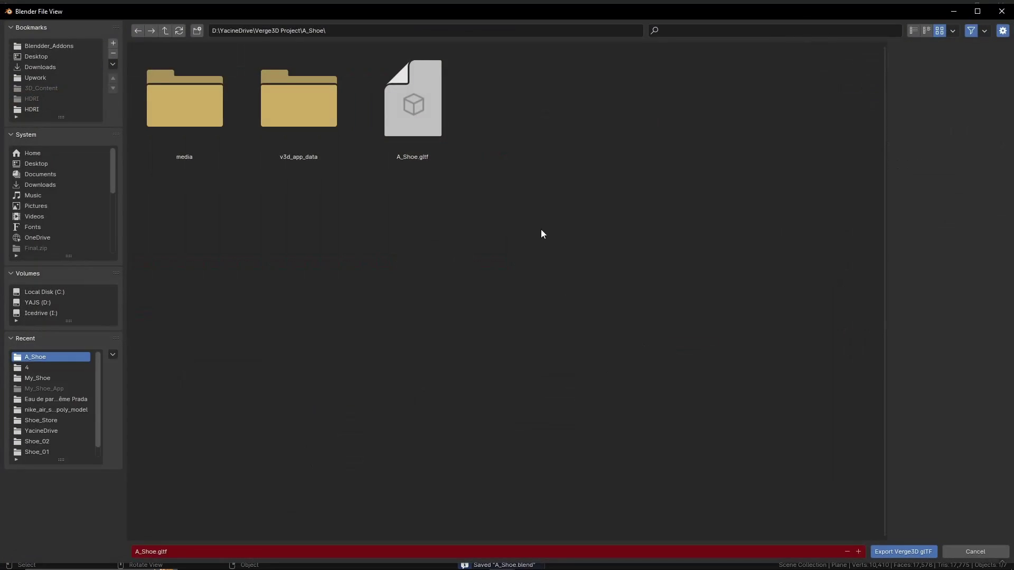
pyautogui.press('Return')
# Step: Switch to the browser, reload the A_Shoe Verge3D web app and orbit around the shoe to check the floor
pyautogui.hotkey('alt', 'Tab')
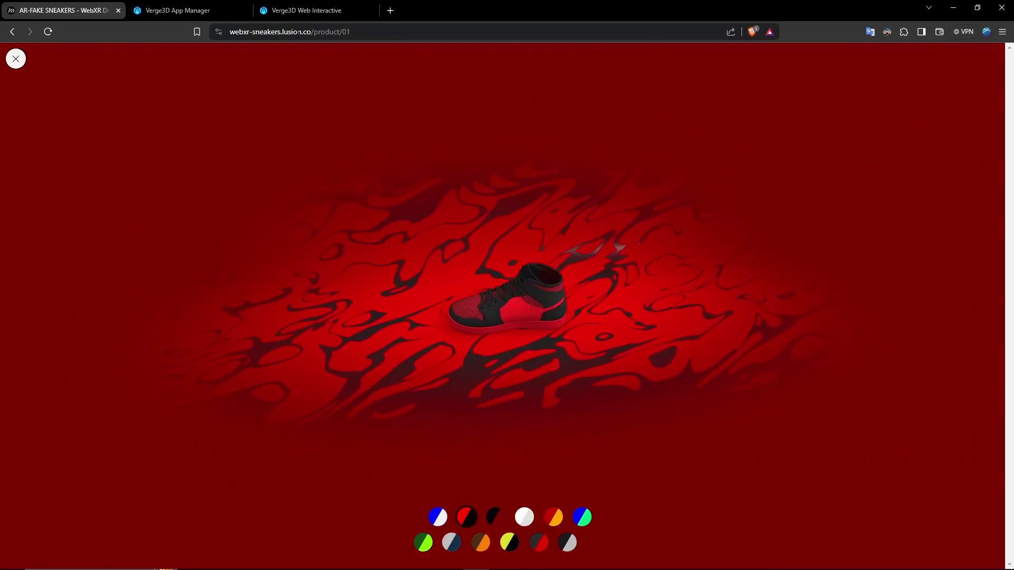
pyautogui.click(295, 10)
pyautogui.press('F5')
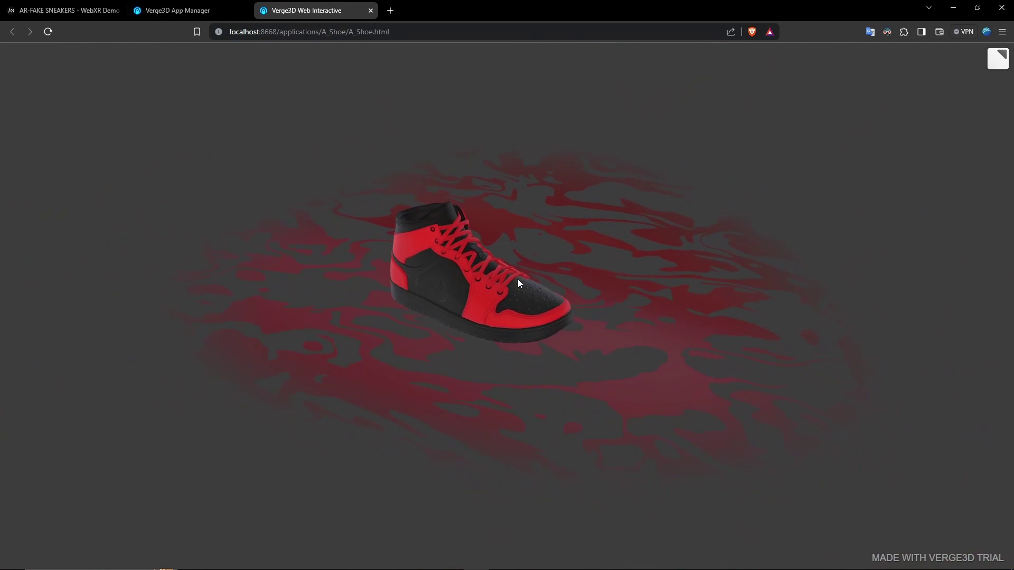
pyautogui.moveTo(519, 283); pyautogui.dragTo(440, 232)
# Step: Return to Blender and set the second color of the World shader's Mix node to saturated red with value 0.737
pyautogui.hotkey('alt', 'Tab')
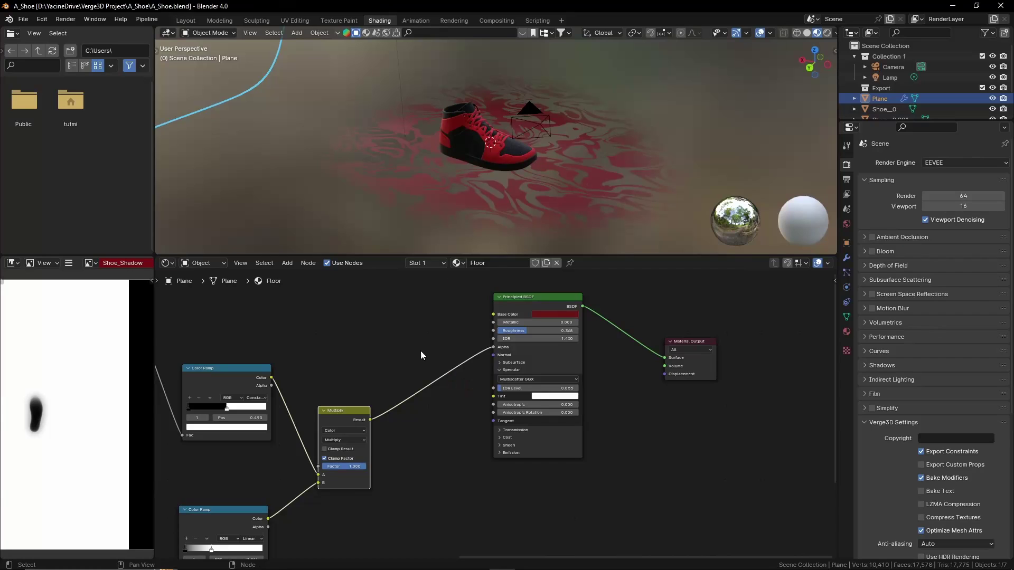
pyautogui.click(209, 268)
pyautogui.click(212, 300)
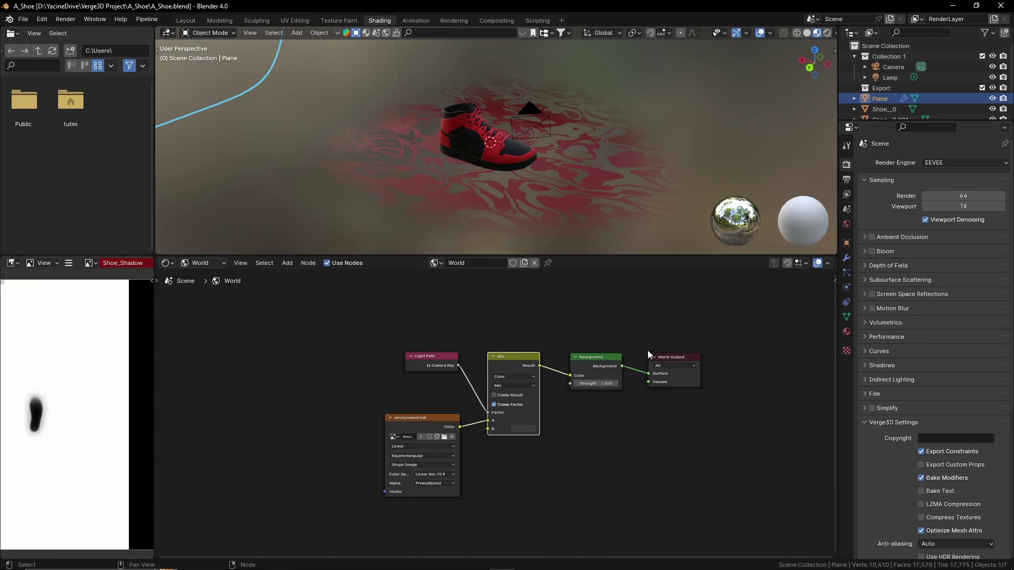
pyautogui.click(522, 429)
pyautogui.moveTo(584, 373); pyautogui.dragTo(585, 320)
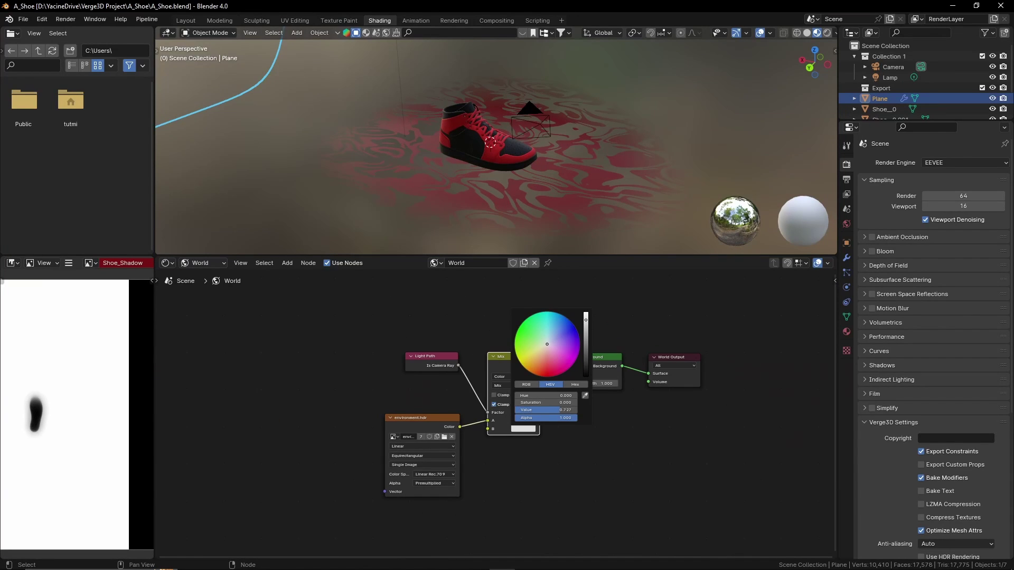
pyautogui.click(545, 375)
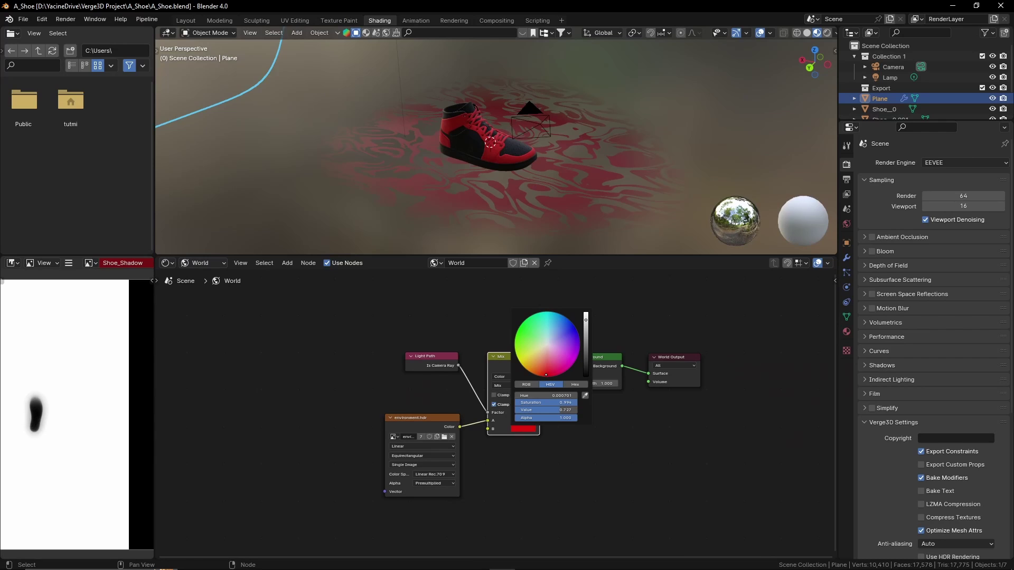
# Step: Save the file and export the scene again in Verge3D glTF format with the new background color
pyautogui.hotkey('ctrl', 's')
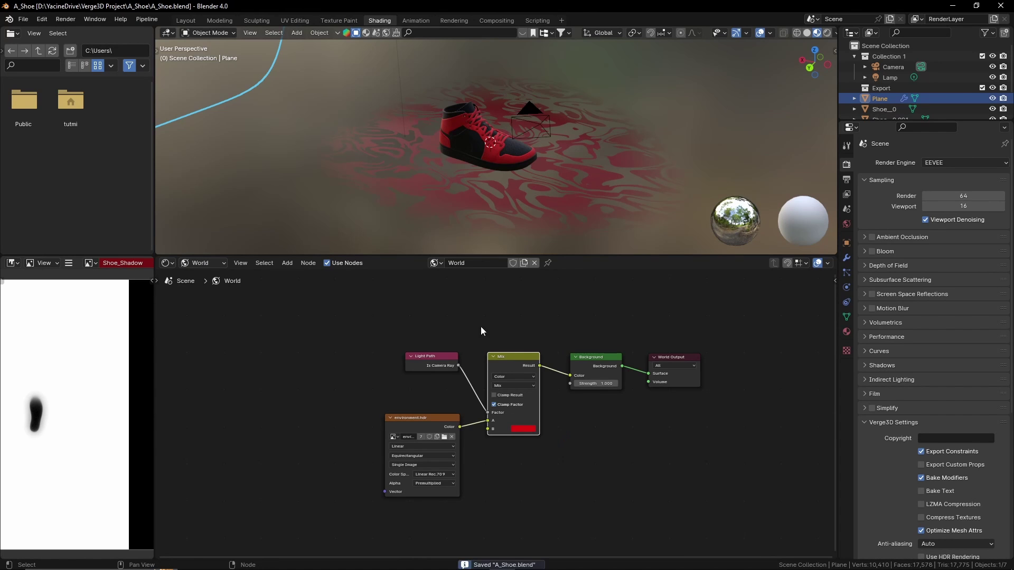
pyautogui.press('F4')
pyautogui.moveTo(441, 179)
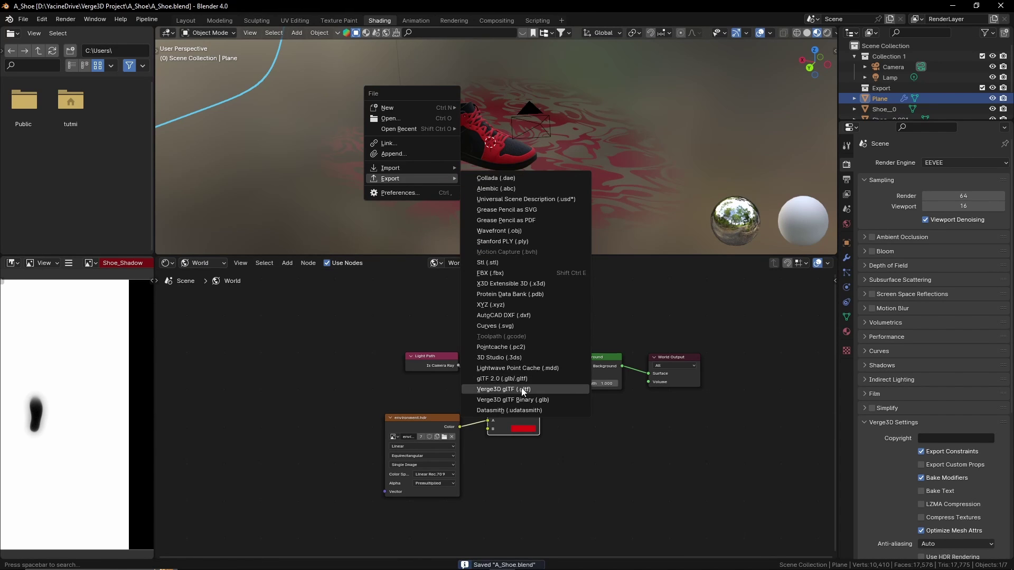
pyautogui.click(504, 390)
# Step: Switch to the browser, reload the shoe app and inspect the floor pattern against the red background
pyautogui.hotkey('alt', 'Tab')
pyautogui.press('F5')
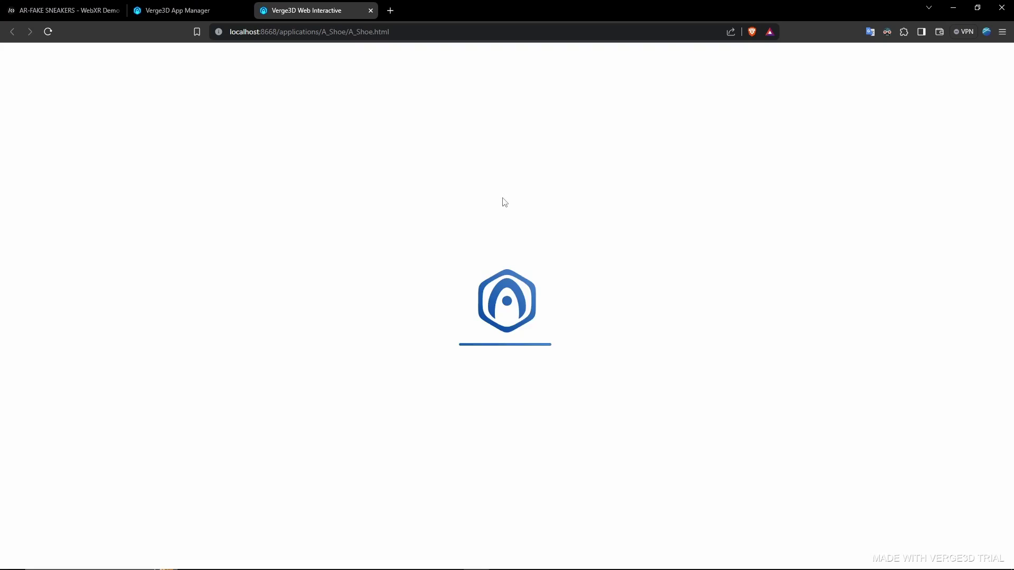
pyautogui.scroll(-5, 543, 307)
pyautogui.moveTo(544, 308); pyautogui.dragTo(520, 328)
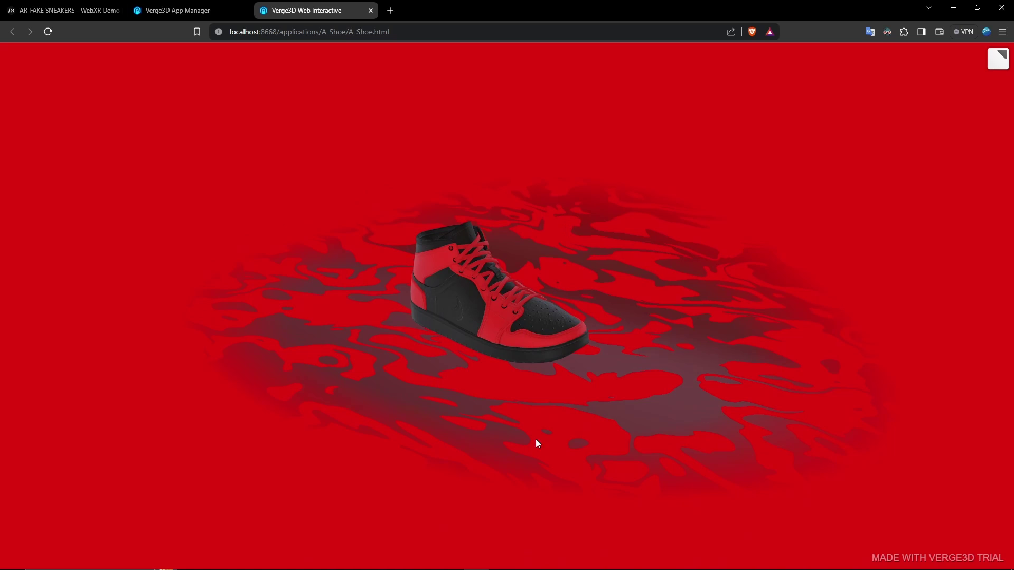
pyautogui.scroll(5, 611, 408)
pyautogui.moveTo(741, 347); pyautogui.dragTo(749, 376)
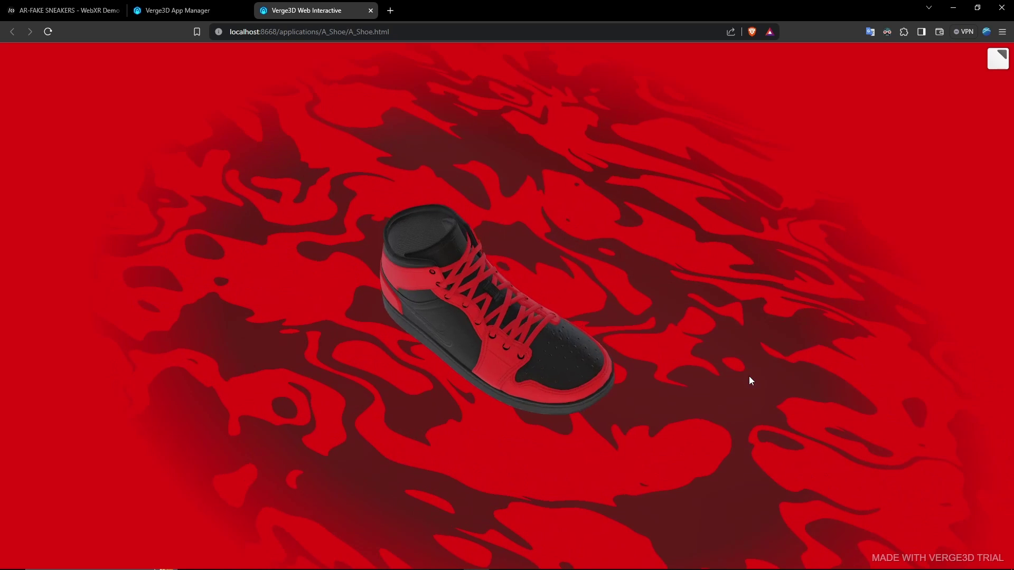
# Step: Return to the Floor material in Blender and set the Linear Light node's factor to about 0.318
pyautogui.hotkey('alt', 'Tab')
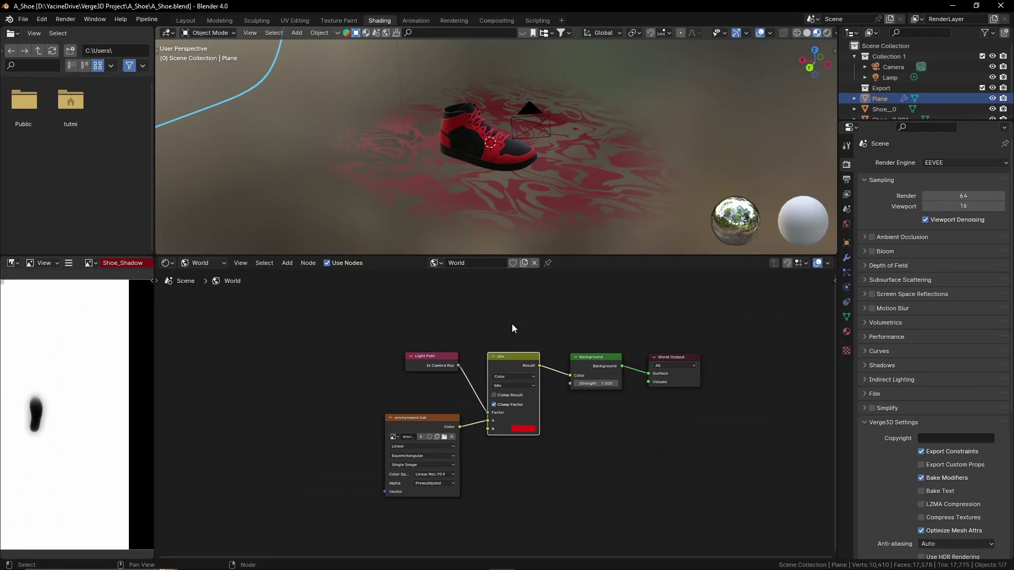
pyautogui.click(204, 289)
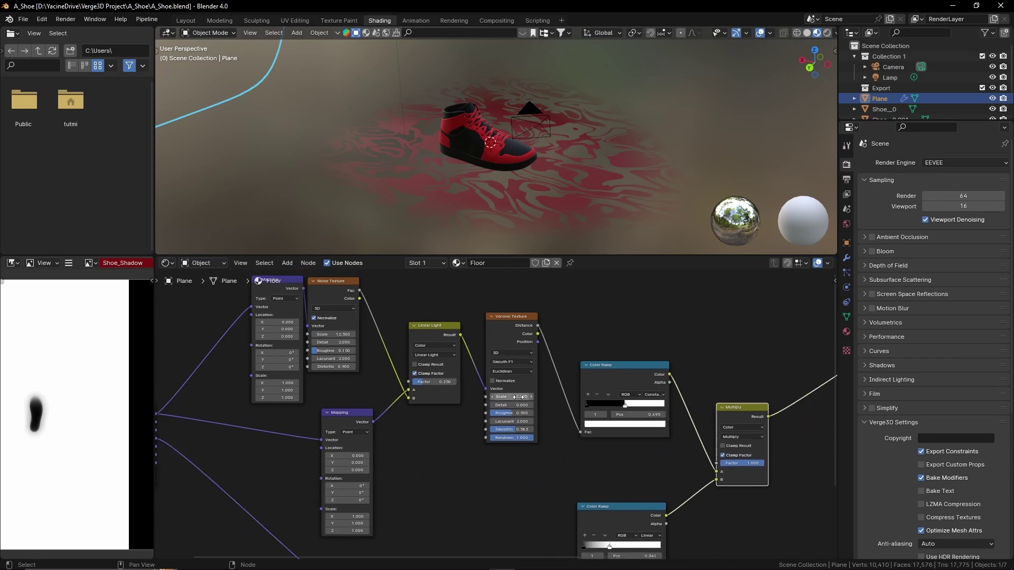
pyautogui.moveTo(465, 380); pyautogui.dragTo(403, 464, button='middle')
pyautogui.scroll(2, 408, 431)
pyautogui.moveTo(450, 395); pyautogui.dragTo(363, 417, button='middle')
pyautogui.scroll(3, 493, 452)
pyautogui.keyDown('shift'); pyautogui.moveTo(492, 430); pyautogui.dragTo(502, 430); pyautogui.keyUp('shift')
pyautogui.moveTo(502, 227); pyautogui.dragTo(549, 220, button='middle')
# Step: Try shifting the Y location in the noise texture's Mapping node to preview the pattern's movement
pyautogui.moveTo(341, 354); pyautogui.dragTo(532, 331, button='middle')
pyautogui.scroll(-7, 448, 379)
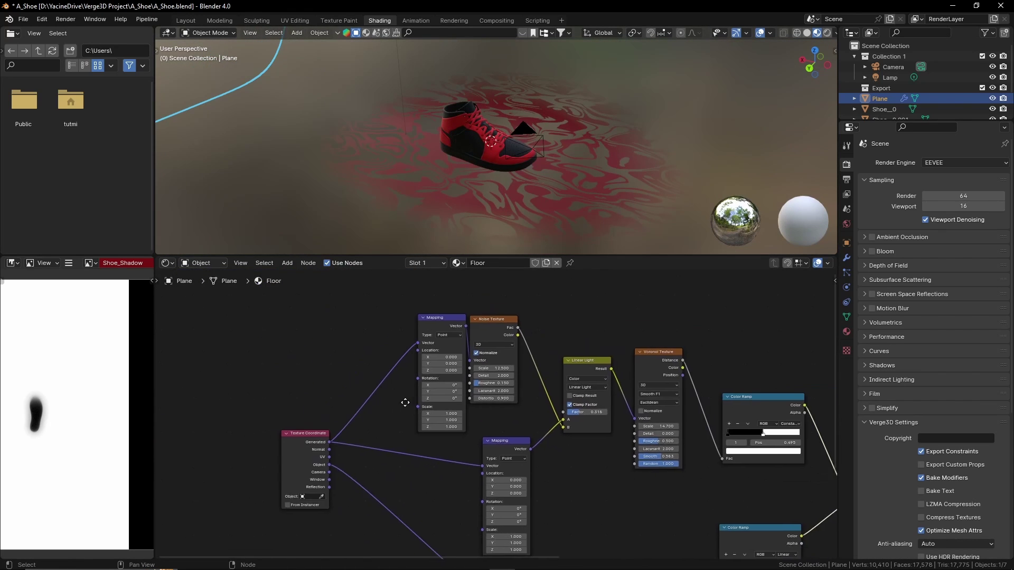
pyautogui.scroll(4, 389, 422)
pyautogui.moveTo(405, 400); pyautogui.dragTo(426, 397, button='middle')
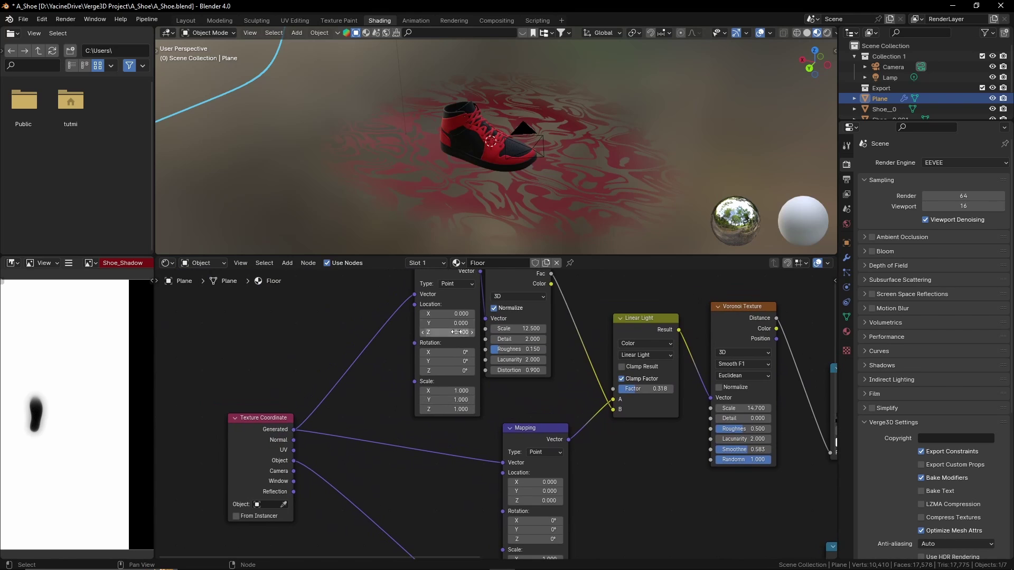
pyautogui.moveTo(446, 324)
pyautogui.mouseDown()
pyautogui.moveTo(460, 332)
pyautogui.moveTo(447, 323)
pyautogui.mouseUp()
pyautogui.scroll(-3, 350, 385)
# Step: Move the Texture Coordinate node down and away from the Mapping nodes to free space for more nodes
pyautogui.moveTo(347, 382); pyautogui.dragTo(323, 444)
pyautogui.scroll(3, 317, 354)
pyautogui.moveTo(341, 331); pyautogui.dragTo(366, 438, button='middle')
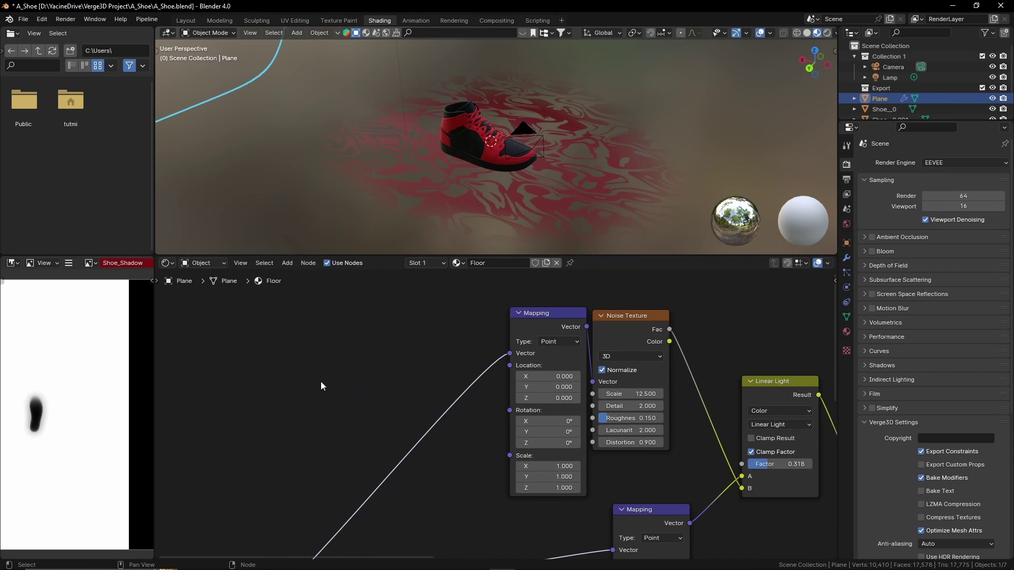
# Step: Add a Value node in the free space before the noise texture's Mapping node
pyautogui.hotkey('shift', 'a')
pyautogui.write('value')
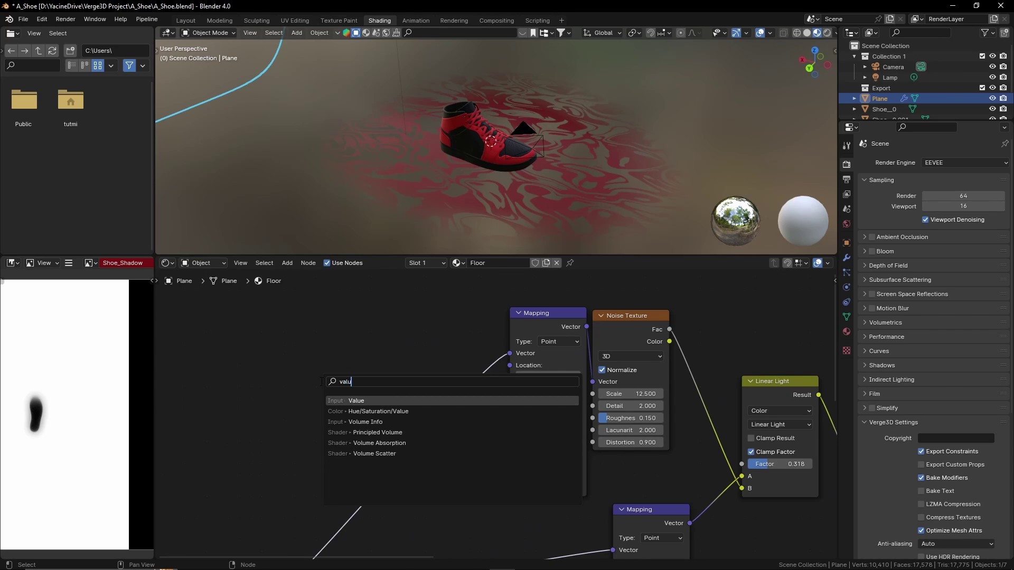
pyautogui.press('Return')
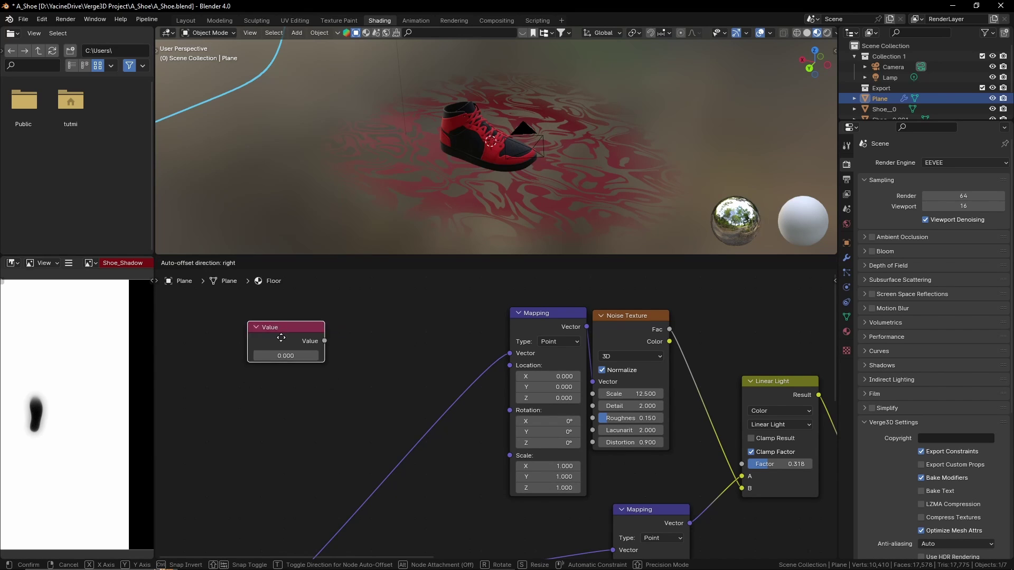
pyautogui.click(279, 357)
pyautogui.moveTo(291, 343); pyautogui.dragTo(301, 354)
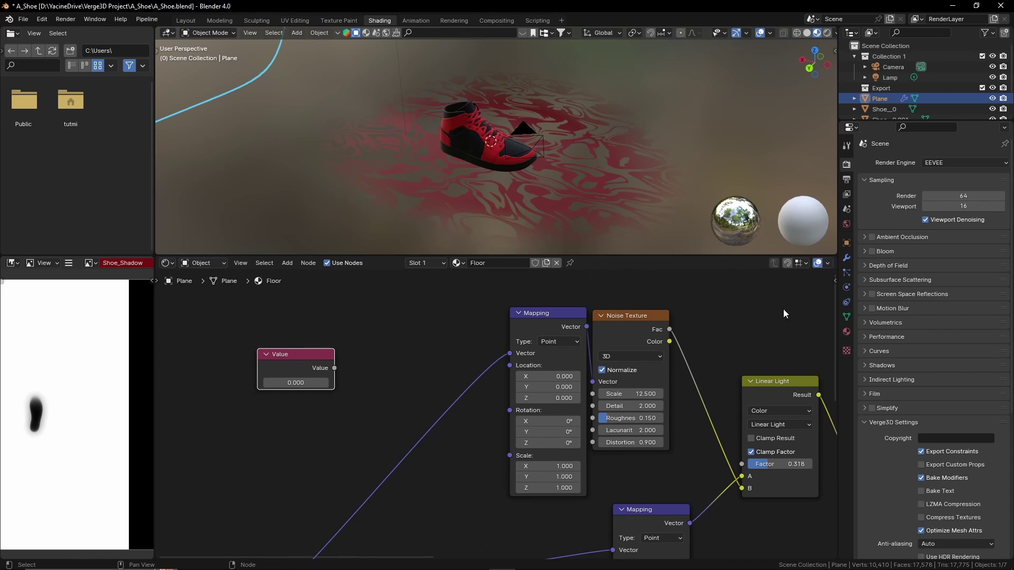
# Step: Rename the new Value node in the Floor material to The_Value
pyautogui.press('n')
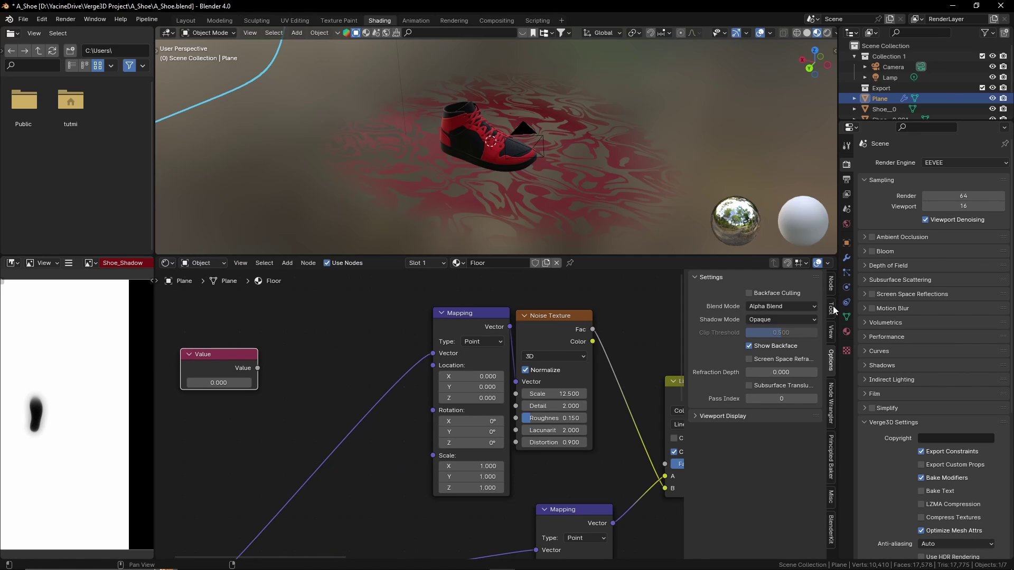
pyautogui.click(830, 287)
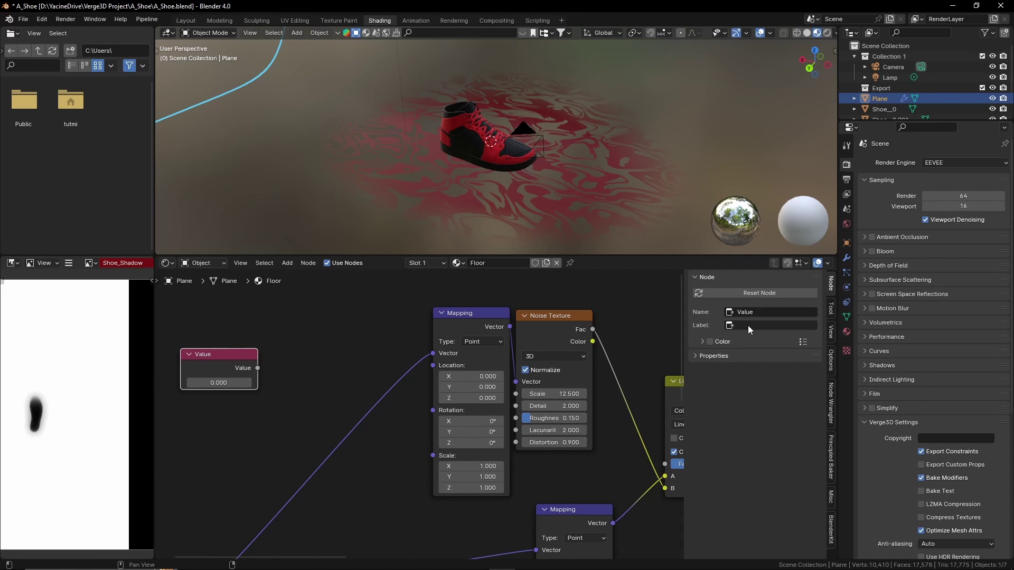
pyautogui.click(749, 312)
pyautogui.press('Return')
# Step: Add a Combine XYZ node feeding the Location input of the noise texture's Mapping node
pyautogui.moveTo(436, 369); pyautogui.dragTo(346, 357)
pyautogui.write('com')
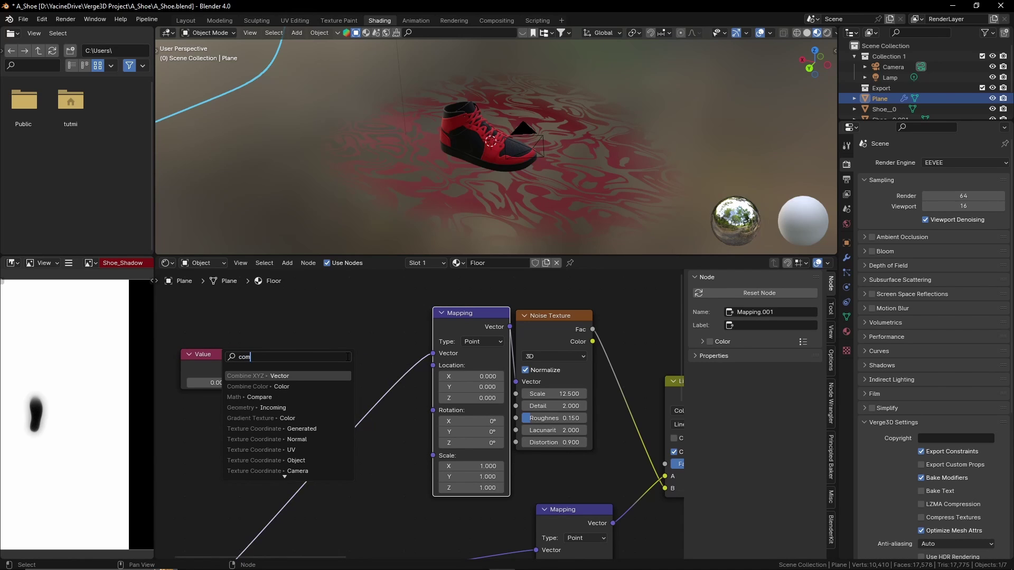
pyautogui.press('Return')
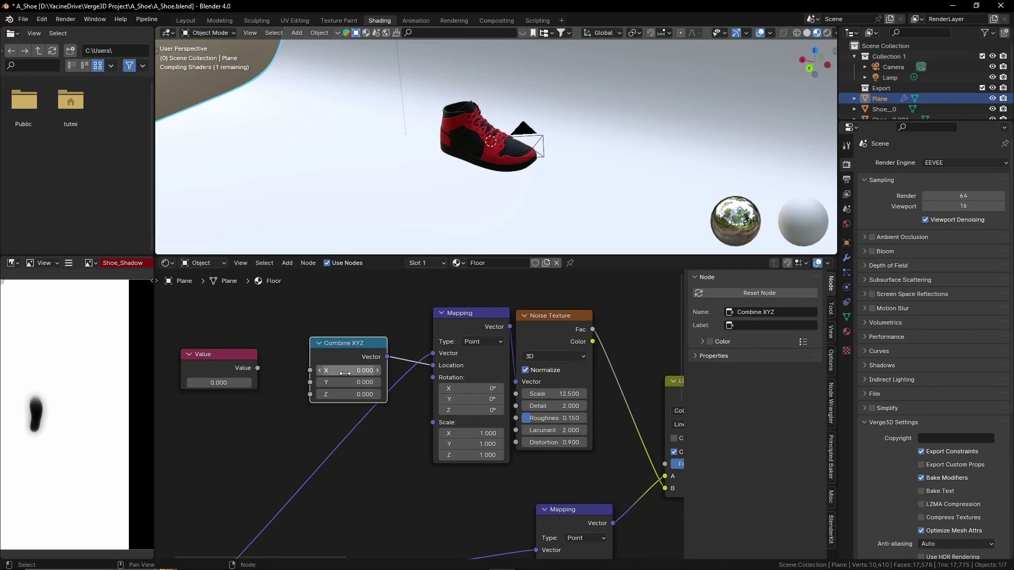
# Step: Connect the Value node's output to both the Y and Z inputs of the Combine XYZ node
pyautogui.click(232, 378)
pyautogui.moveTo(268, 378); pyautogui.dragTo(339, 383)
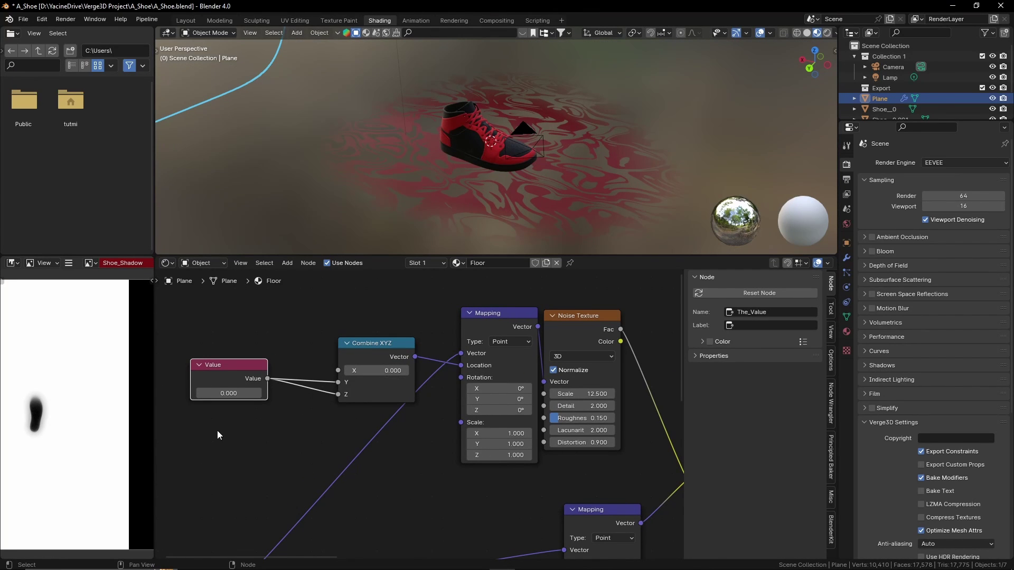
pyautogui.moveTo(217, 430); pyautogui.dragTo(233, 425, button='middle')
pyautogui.moveTo(243, 388); pyautogui.dragTo(357, 388)
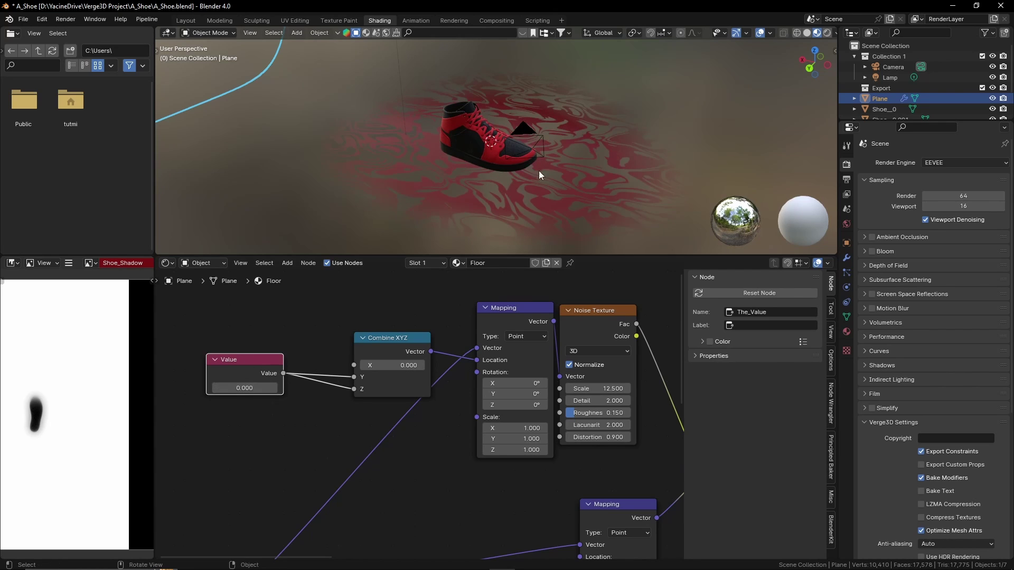
# Step: Save the Blender file and export the scene as Verge3D glTF
pyautogui.scroll(-5, 582, 386)
pyautogui.moveTo(645, 423); pyautogui.dragTo(456, 389, button='middle')
pyautogui.scroll(-2, 426, 378)
pyautogui.hotkey('ctrl', 's')
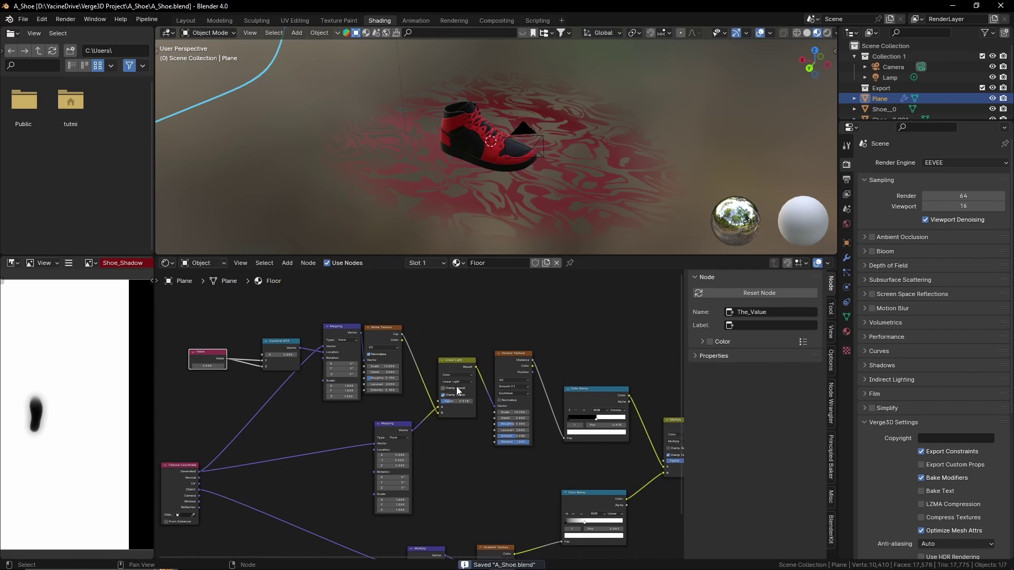
pyautogui.press('F4')
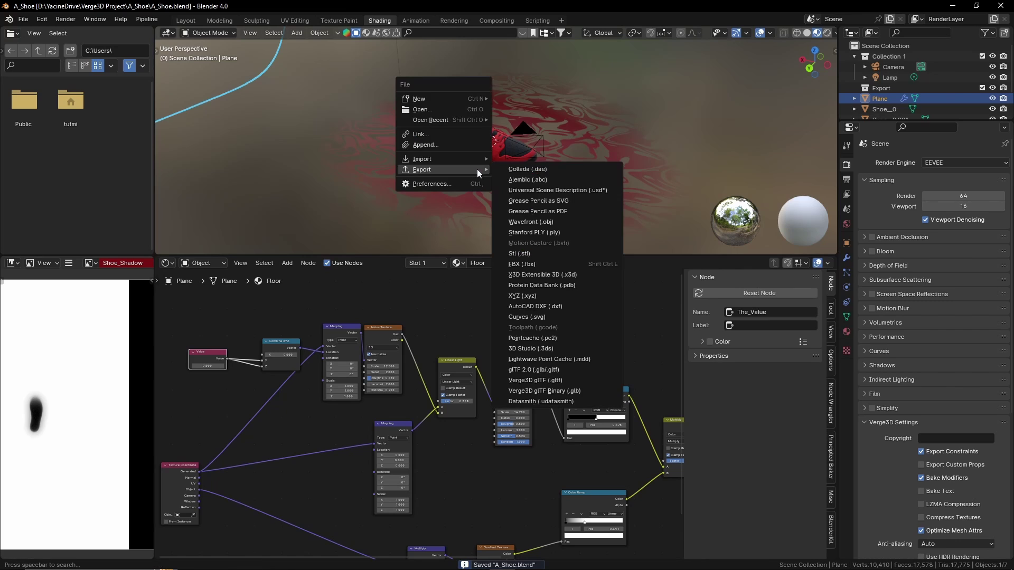
pyautogui.click(534, 381)
pyautogui.press('Return')
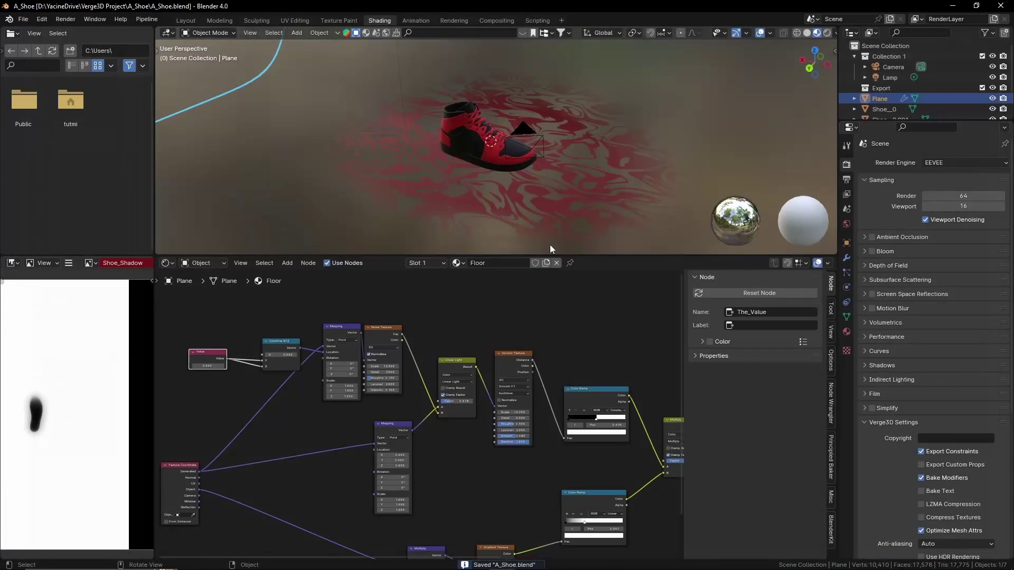
# Step: Switch to the Verge3D App Manager in the browser and open the A Shoe app in the Puzzles editor
pyautogui.hotkey('alt', 'Tab')
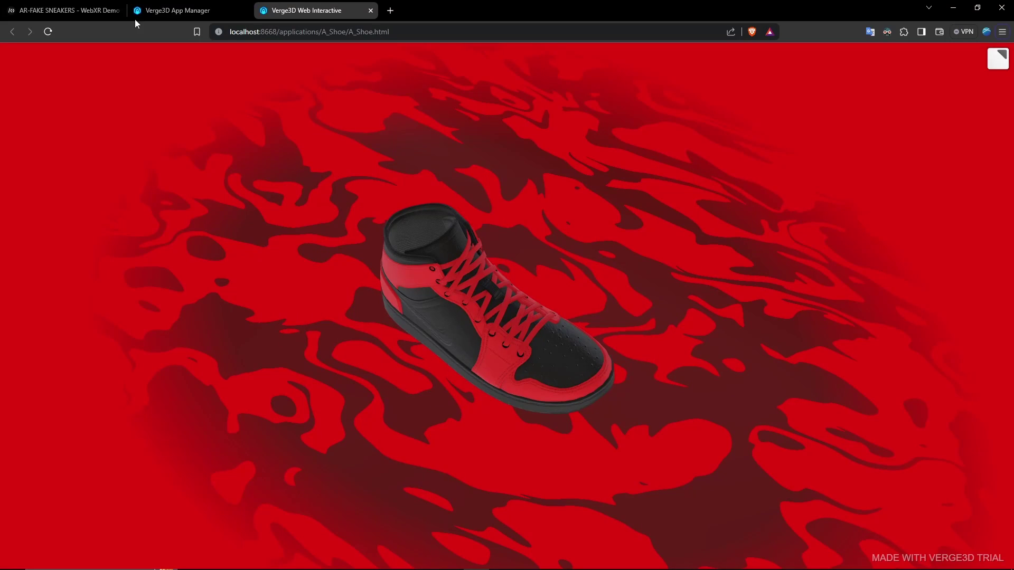
pyautogui.click(158, 11)
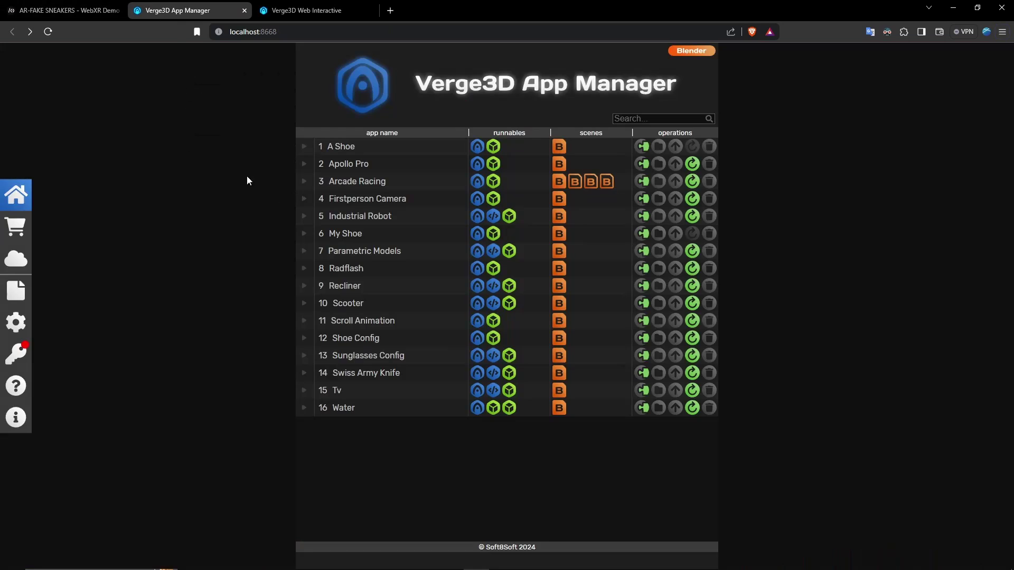
pyautogui.click(643, 147)
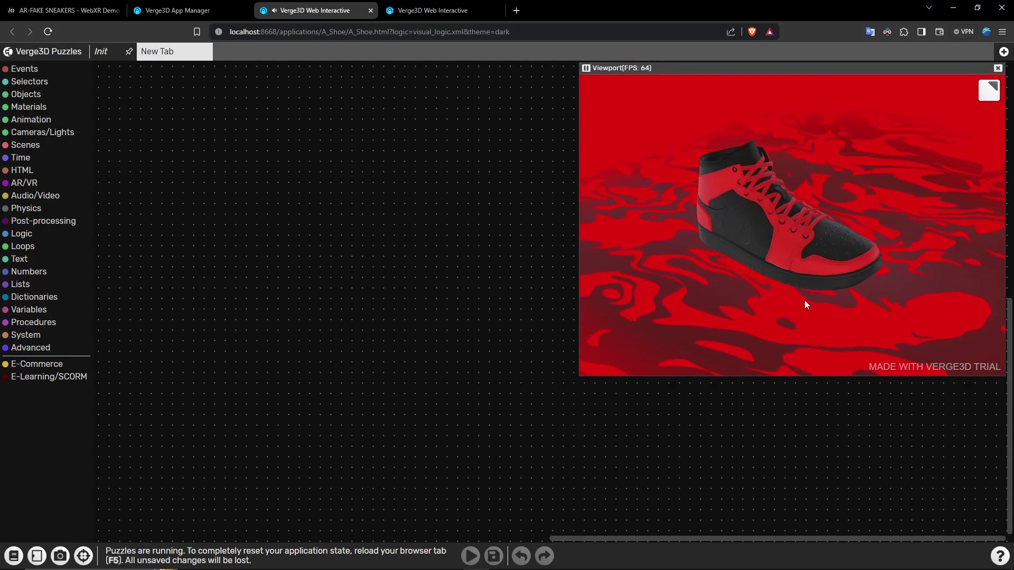
# Step: Add an animate param puzzle to the workspace and nest a material set value puzzle in its on update do slot
pyautogui.click(37, 120)
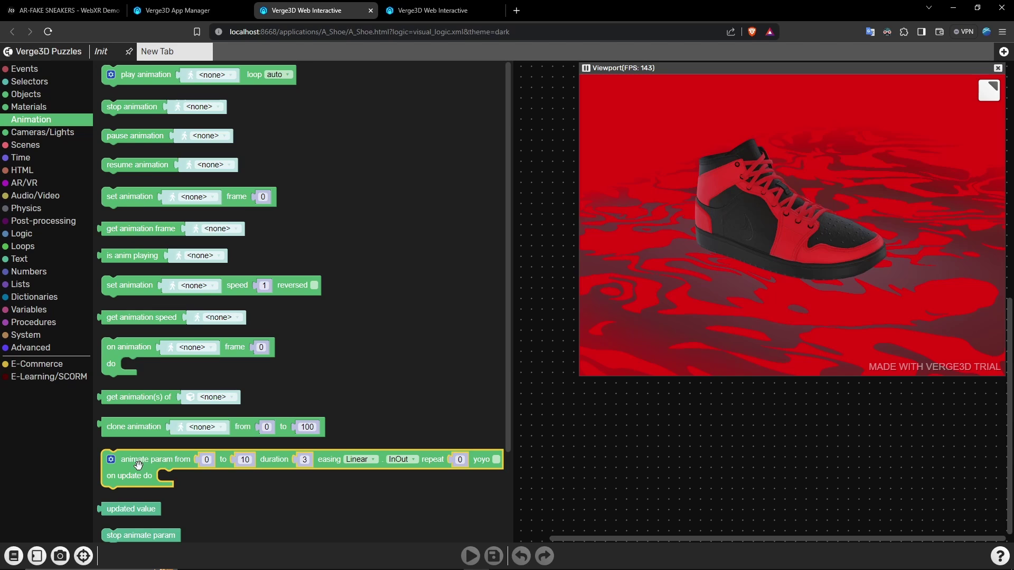
pyautogui.moveTo(142, 465); pyautogui.dragTo(212, 192)
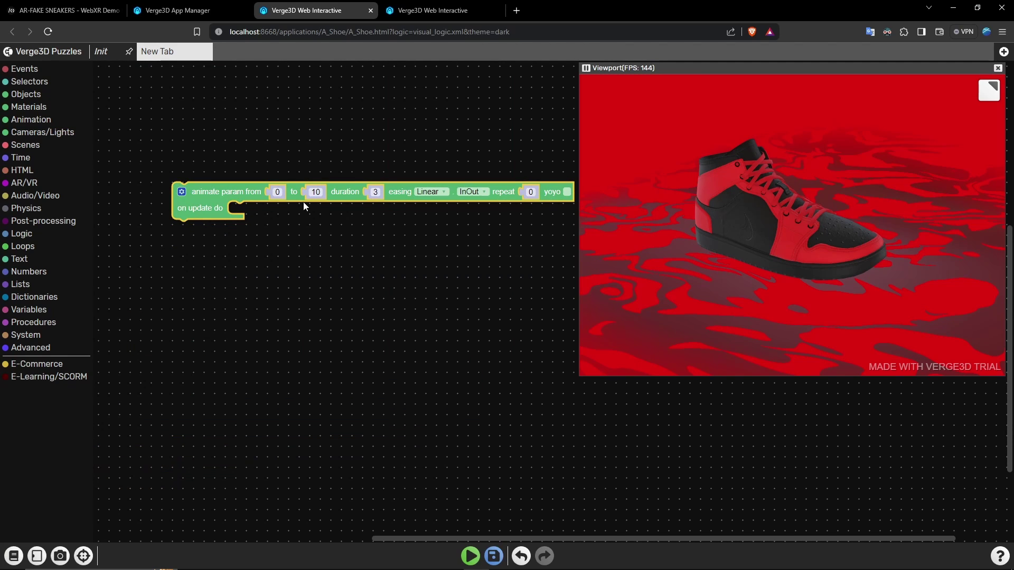
pyautogui.click(30, 107)
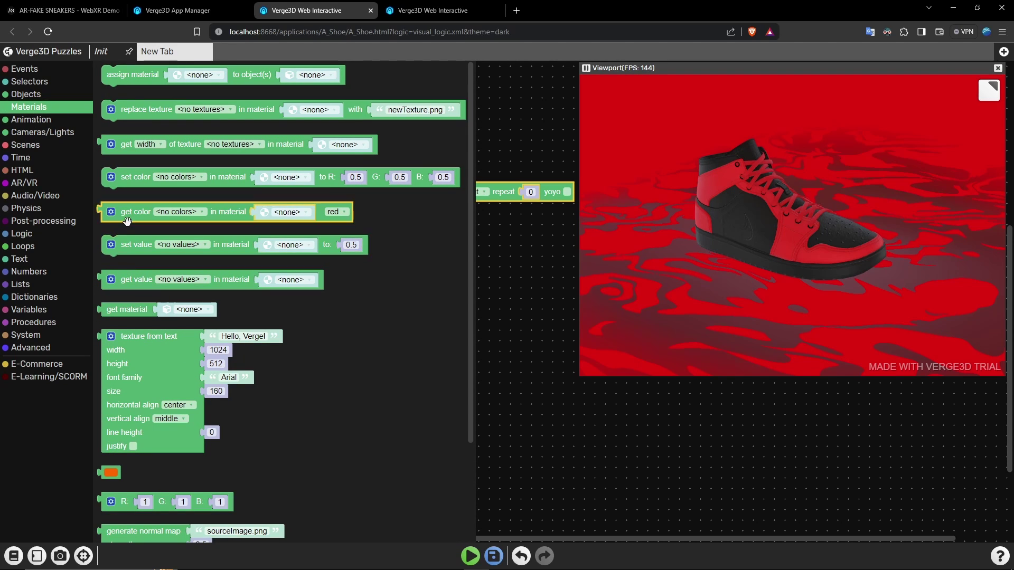
pyautogui.moveTo(121, 246); pyautogui.dragTo(241, 212)
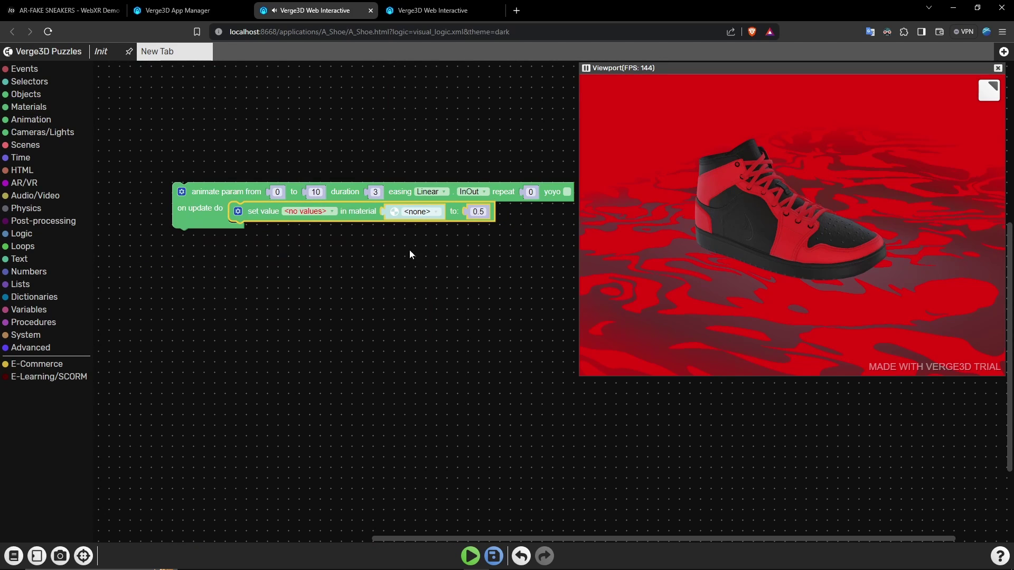
# Step: Configure the set value puzzle to target The_Value in the Floor material
pyautogui.click(414, 215)
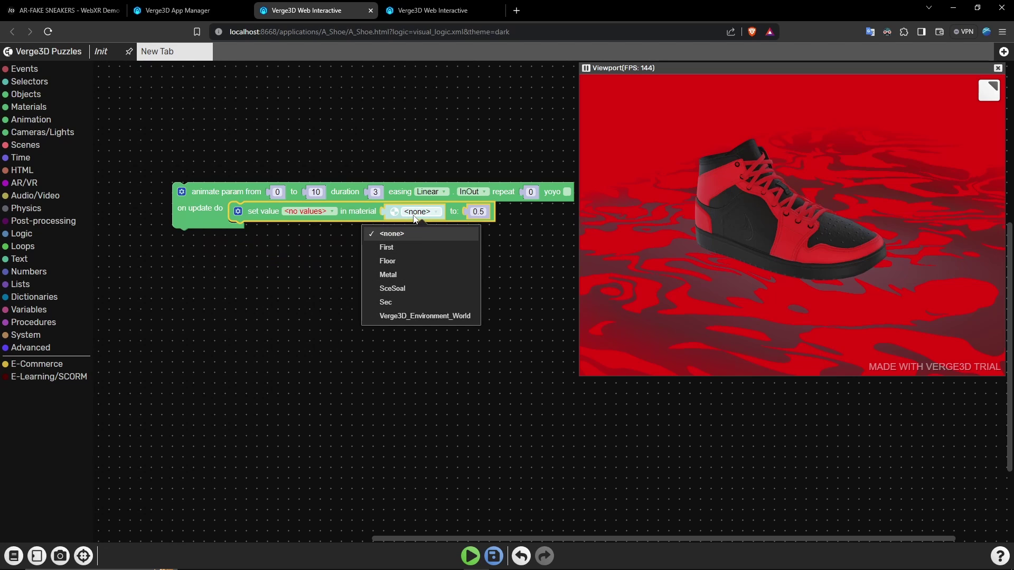
pyautogui.click(388, 260)
pyautogui.hotkey('alt', 'Tab')
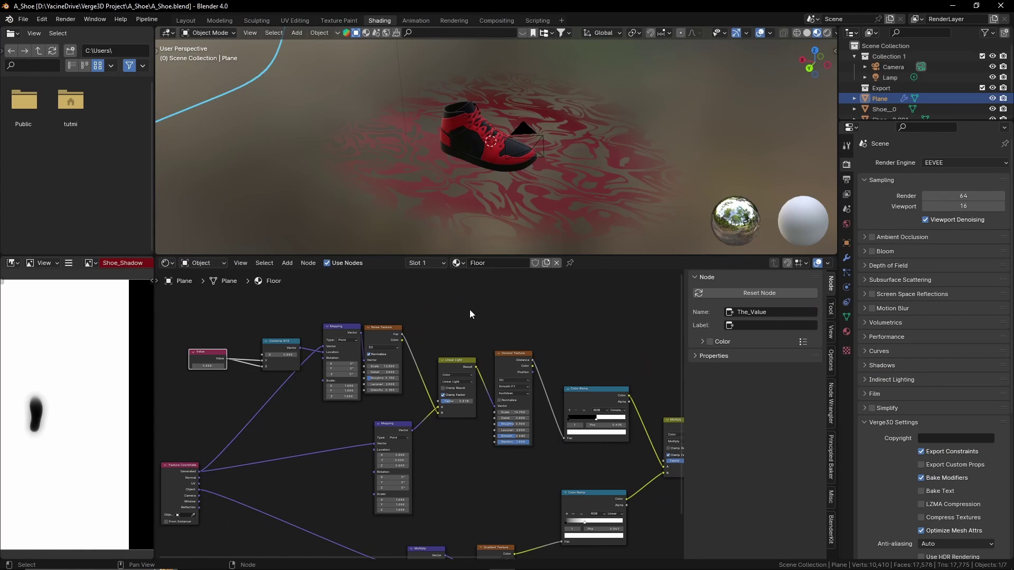
pyautogui.hotkey('alt', 'Tab')
pyautogui.click(315, 212)
pyautogui.click(308, 233)
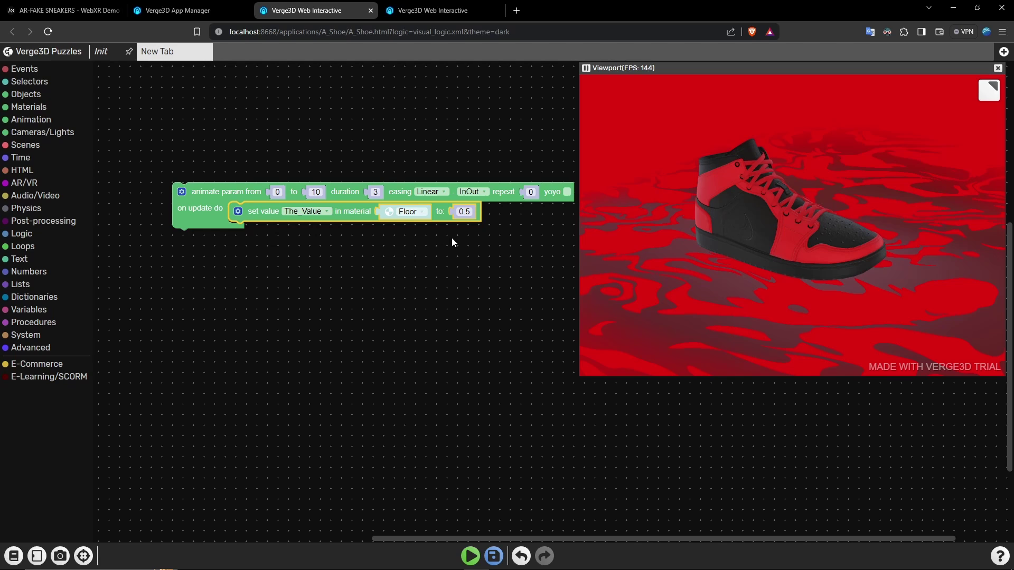
pyautogui.moveTo(452, 239); pyautogui.dragTo(385, 260)
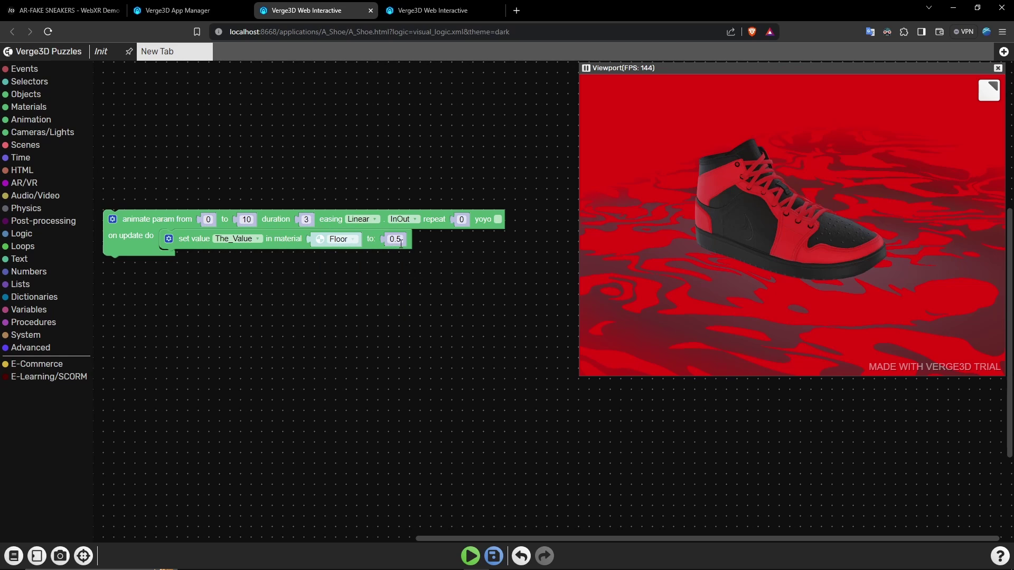
# Step: Plug an updated value puzzle into the set value puzzle's value input and run the puzzles
pyautogui.click(31, 120)
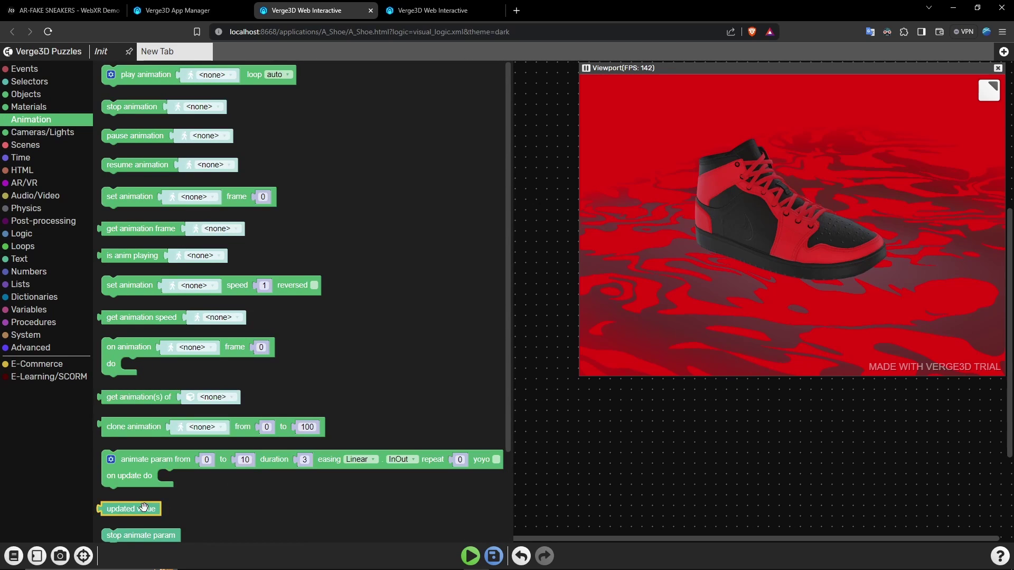
pyautogui.moveTo(123, 510); pyautogui.dragTo(408, 242)
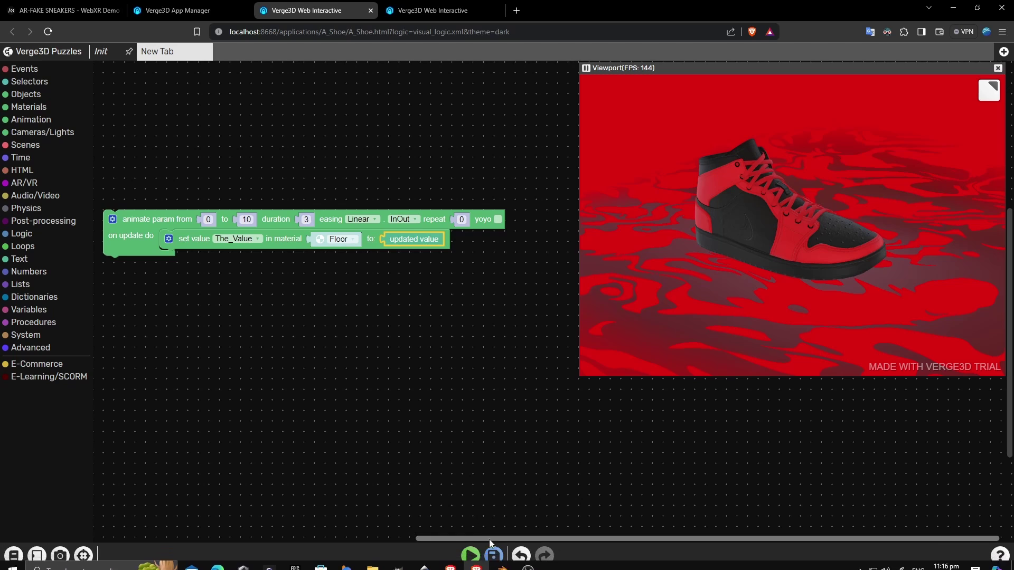
pyautogui.click(470, 556)
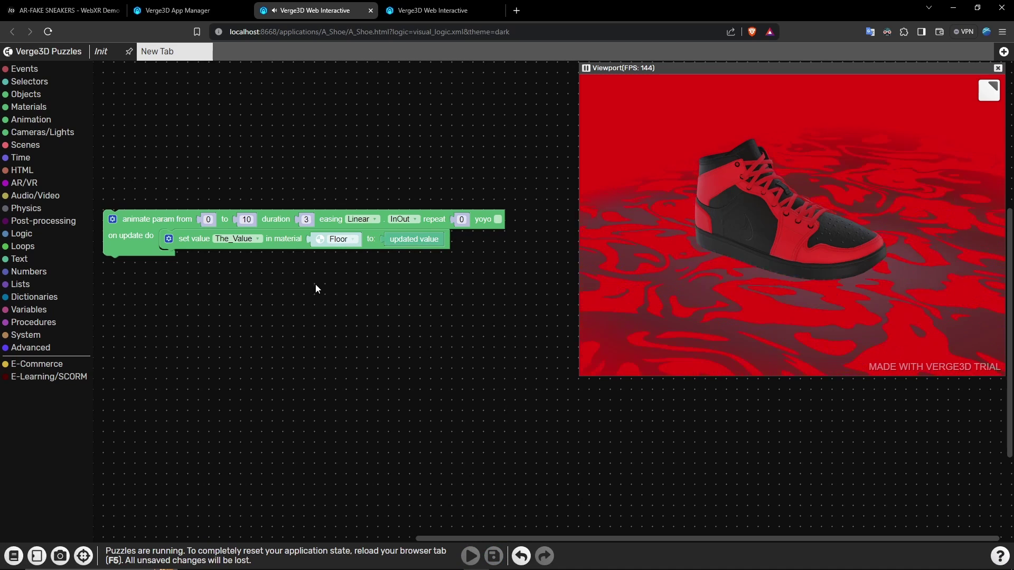
# Step: Set the animate param puzzle's end value to 1 and duration to 30, save, and run the puzzles to preview the speed
pyautogui.click(246, 219)
pyautogui.write('1')
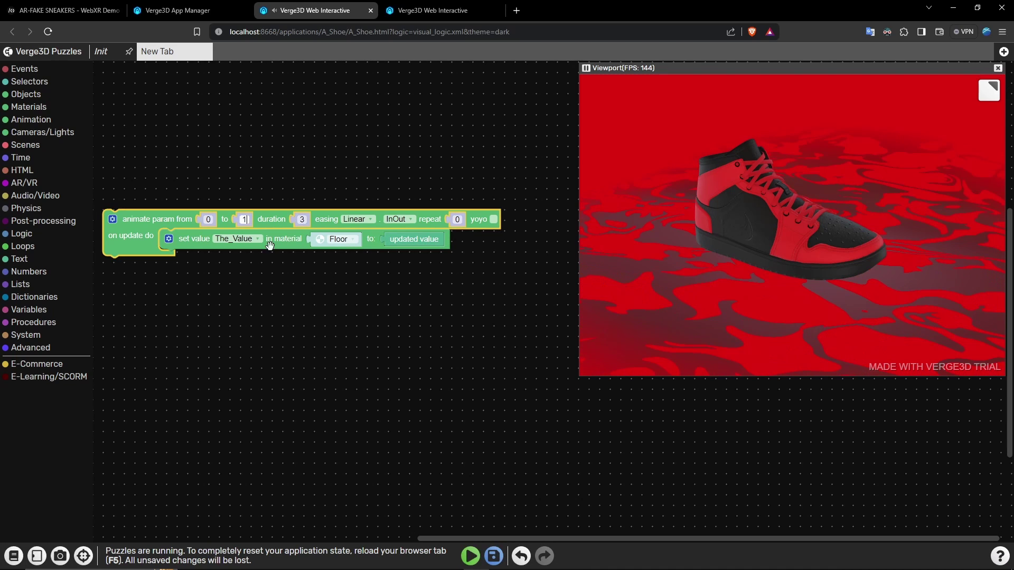
pyautogui.press('Return')
pyautogui.click(302, 220)
pyautogui.write('10')
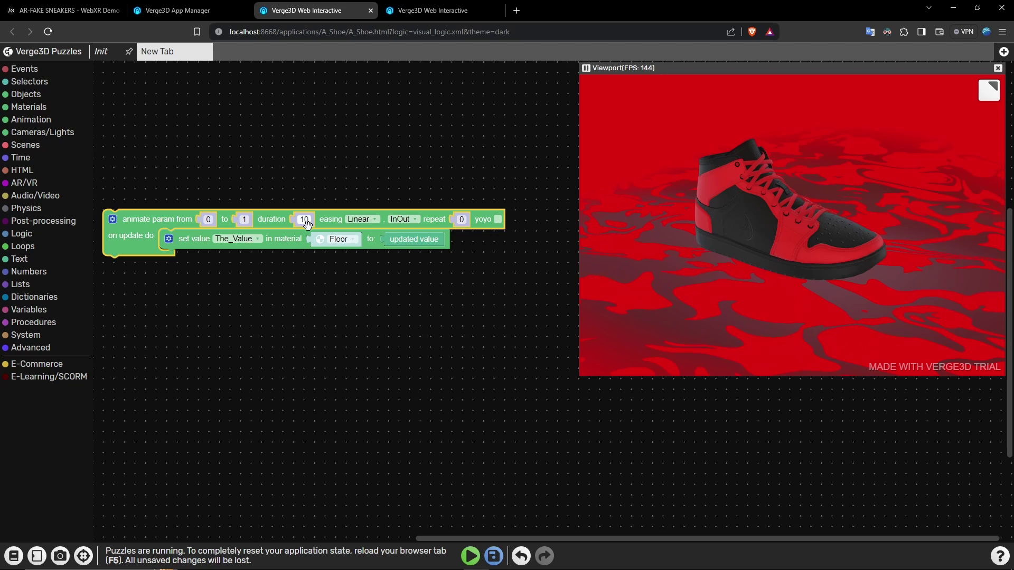
pyautogui.press('BackSpace')
pyautogui.press('BackSpace')
pyautogui.write('30')
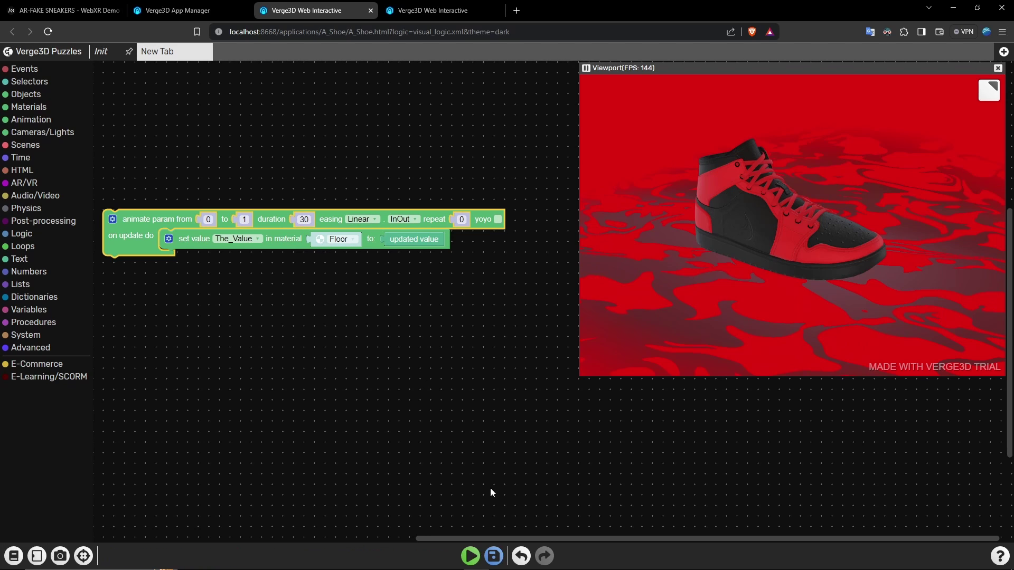
pyautogui.click(493, 555)
pyautogui.click(470, 556)
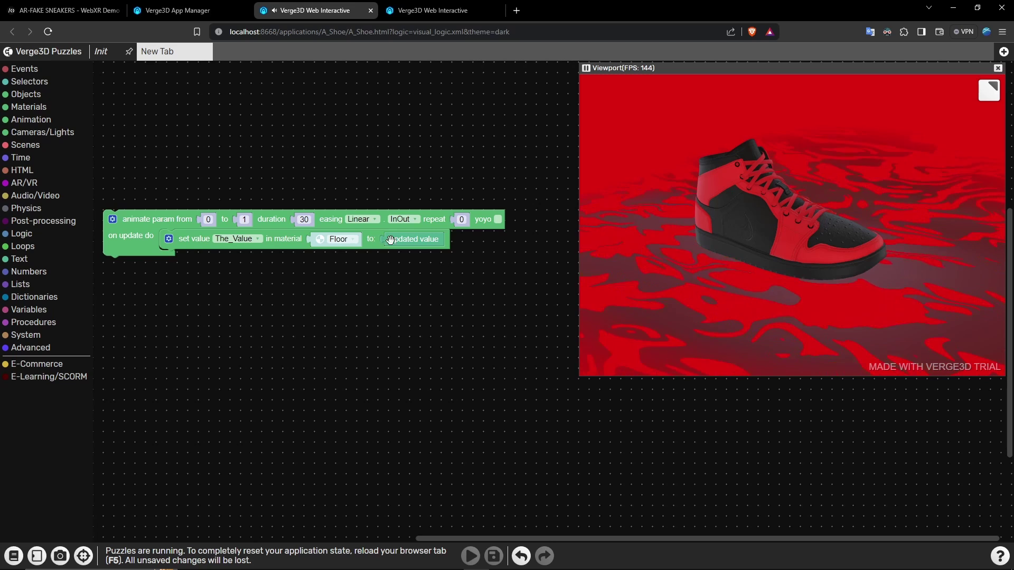
# Step: Set the animation duration to 40, save and run the puzzles, and orbit the preview to check the floor's motion
pyautogui.click(308, 219)
pyautogui.write('40')
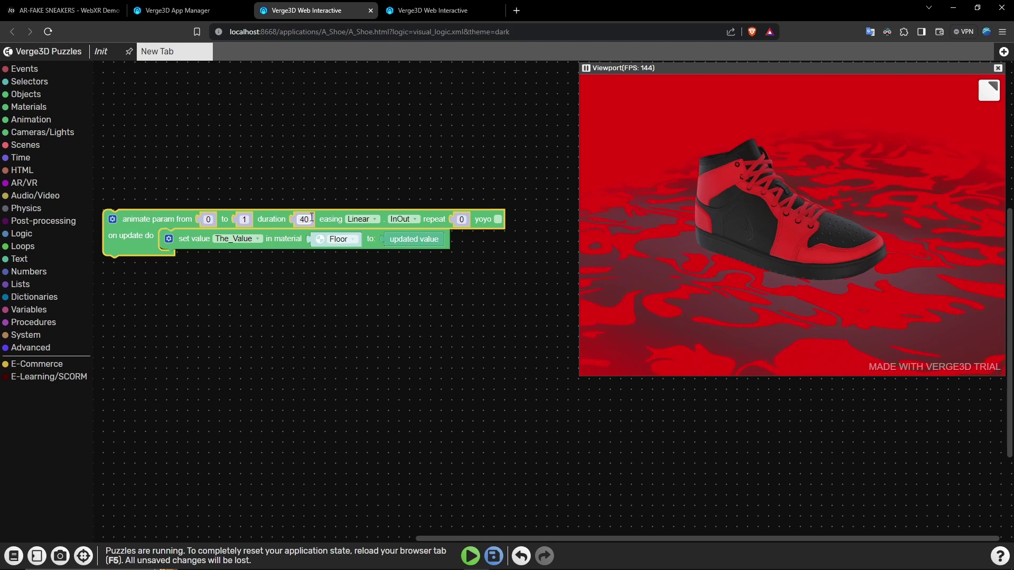
pyautogui.click(493, 556)
pyautogui.click(470, 556)
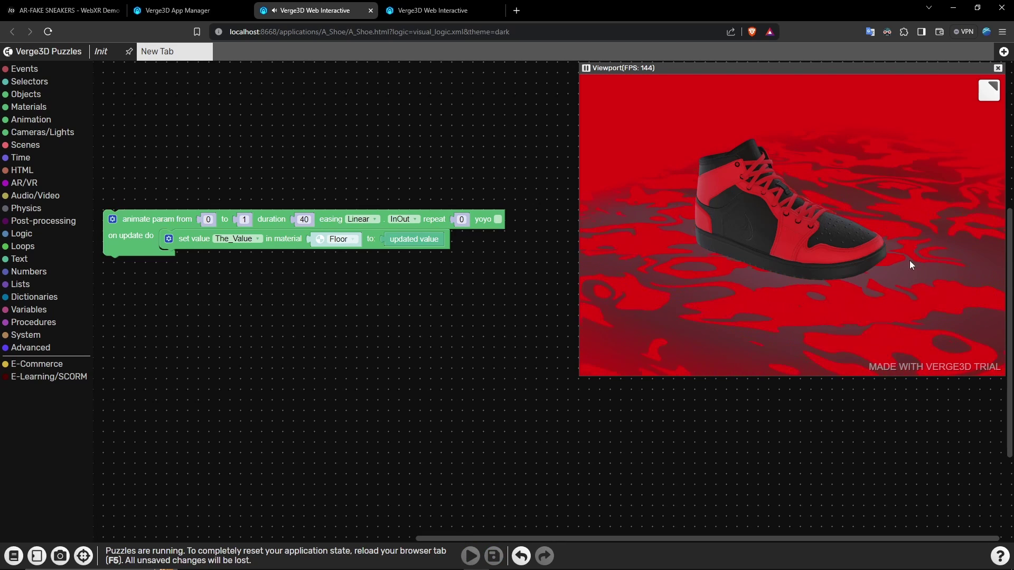
pyautogui.moveTo(894, 274); pyautogui.dragTo(869, 322)
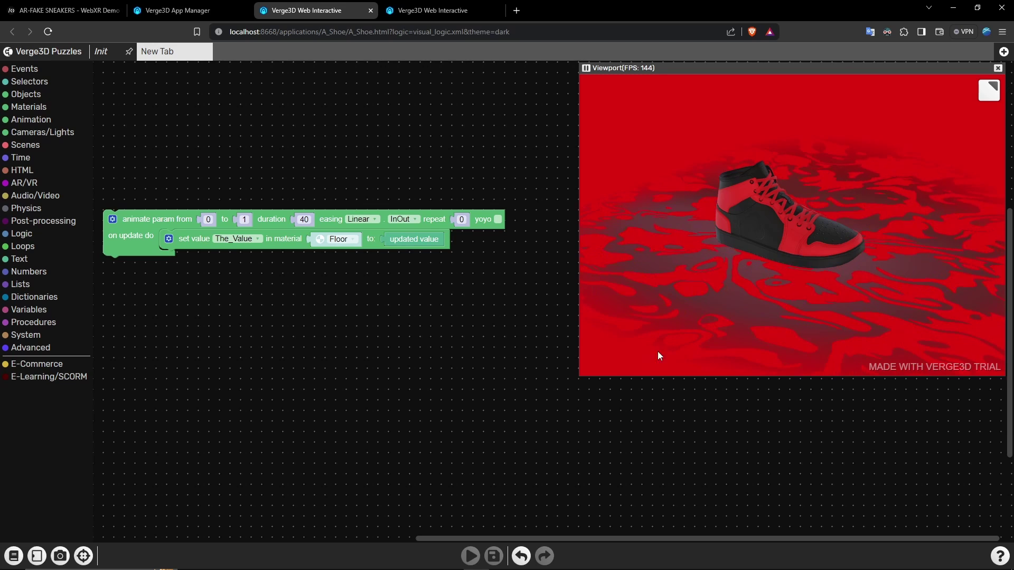
# Step: Set the animate param puzzle's end value to 10000000 and its duration to 400000000
pyautogui.click(247, 220)
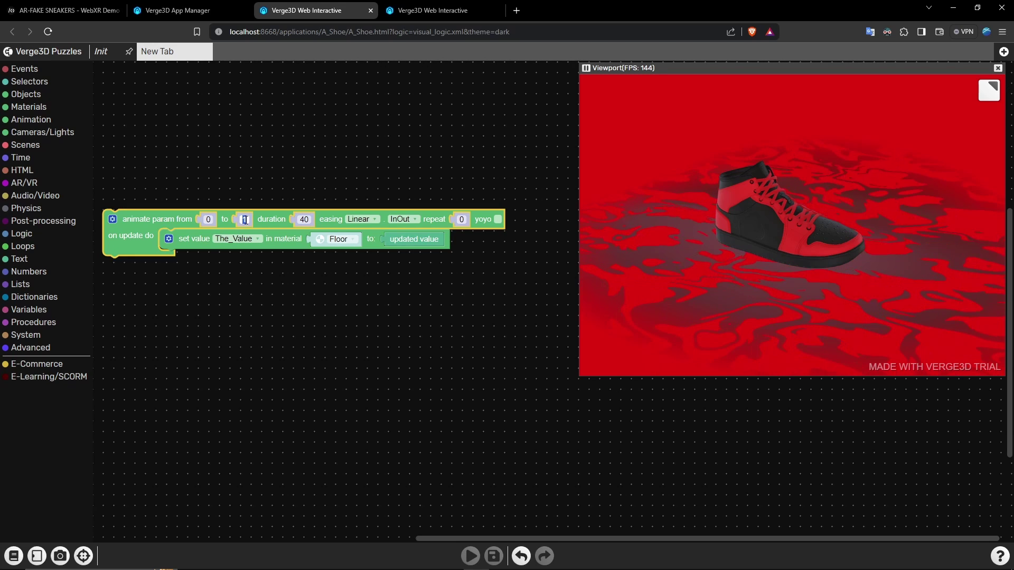
pyautogui.write('0')
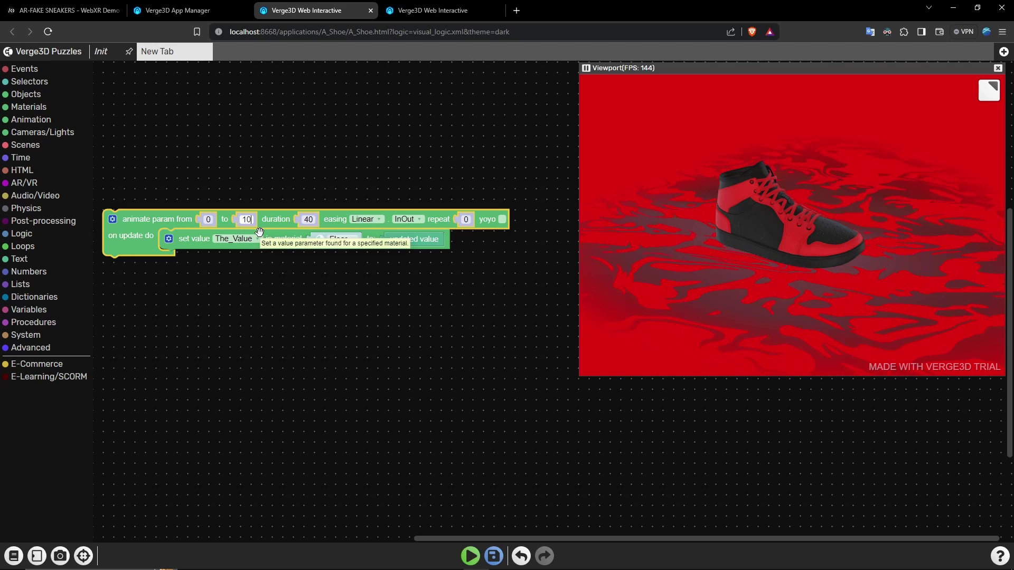
pyautogui.write('000000')
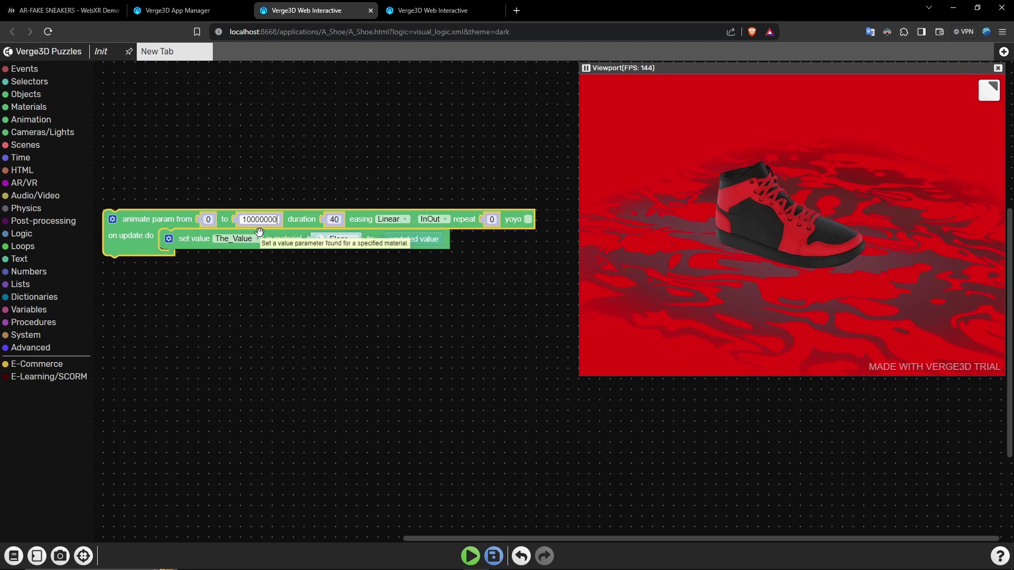
pyautogui.click(334, 220)
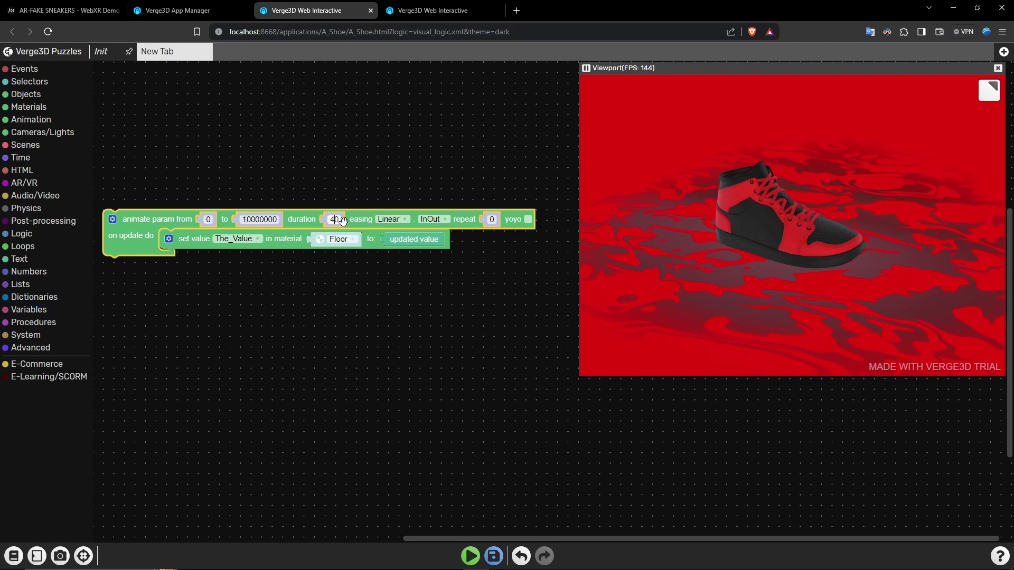
pyautogui.write('400000000')
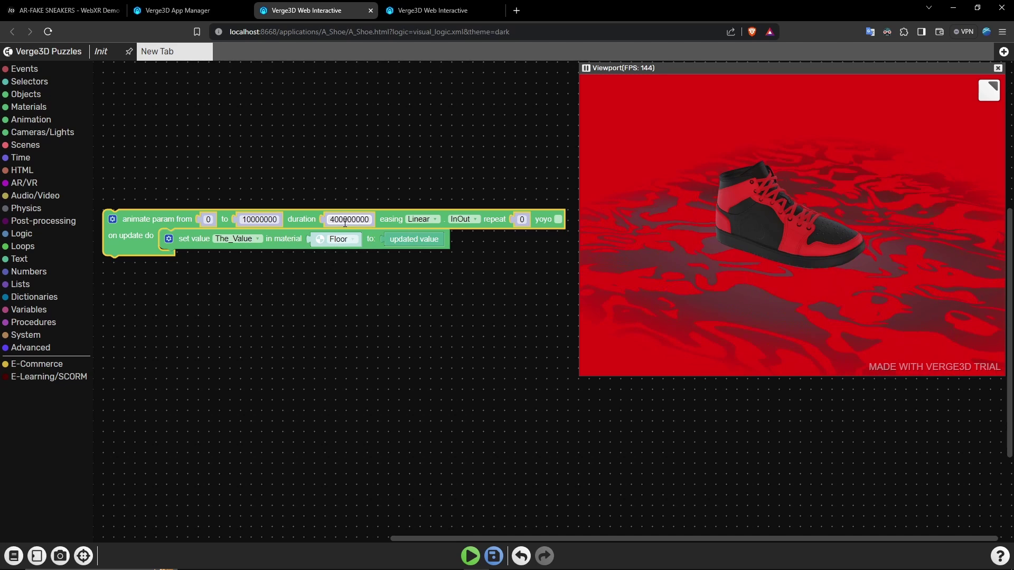
# Step: Save the puzzles and switch to the Floor material's nodes in Blender
pyautogui.click(494, 558)
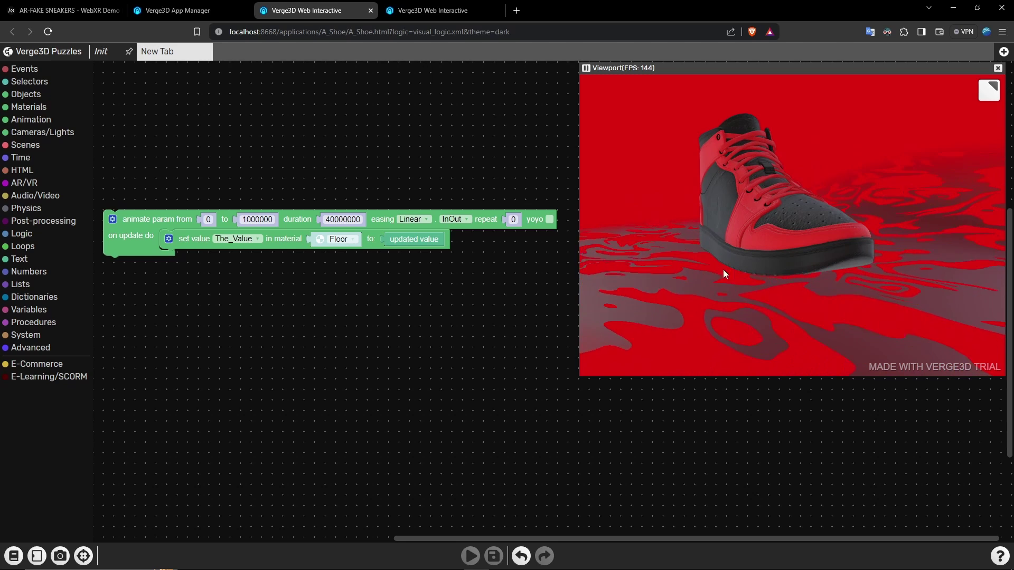
pyautogui.hotkey('alt', 'Tab')
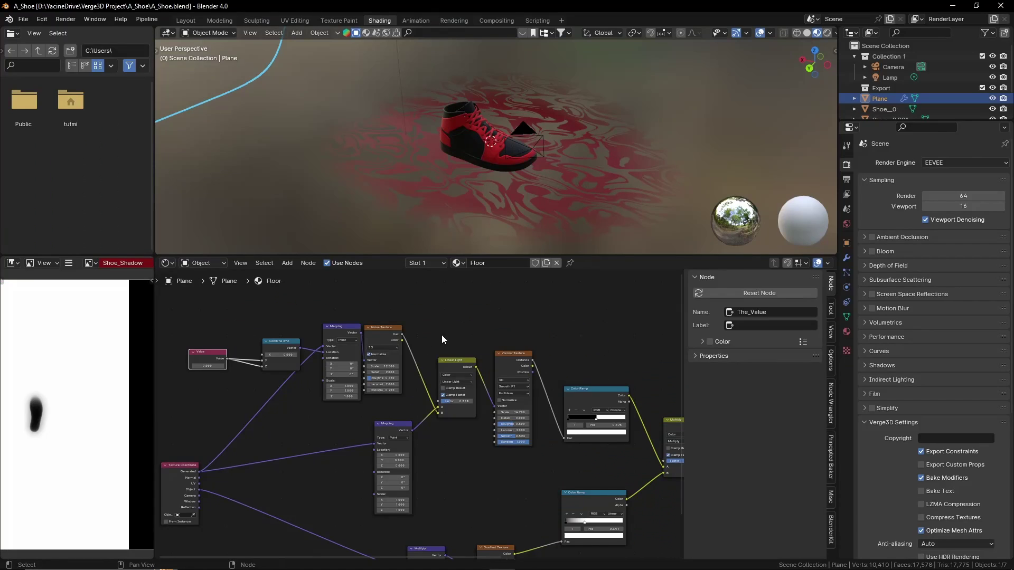
# Step: Add an Ambient Occlusion node above the Principled BSDF and preview its Color through the Material Output
pyautogui.scroll(-4, 439, 369)
pyautogui.moveTo(569, 380); pyautogui.dragTo(382, 397, button='middle')
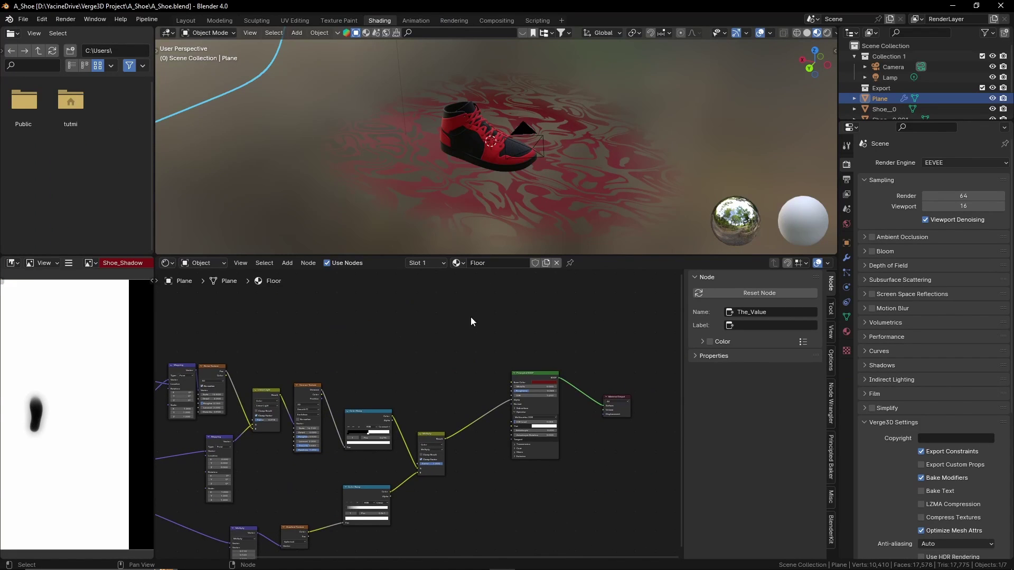
pyautogui.scroll(5, 401, 338)
pyautogui.hotkey('shift', 'a')
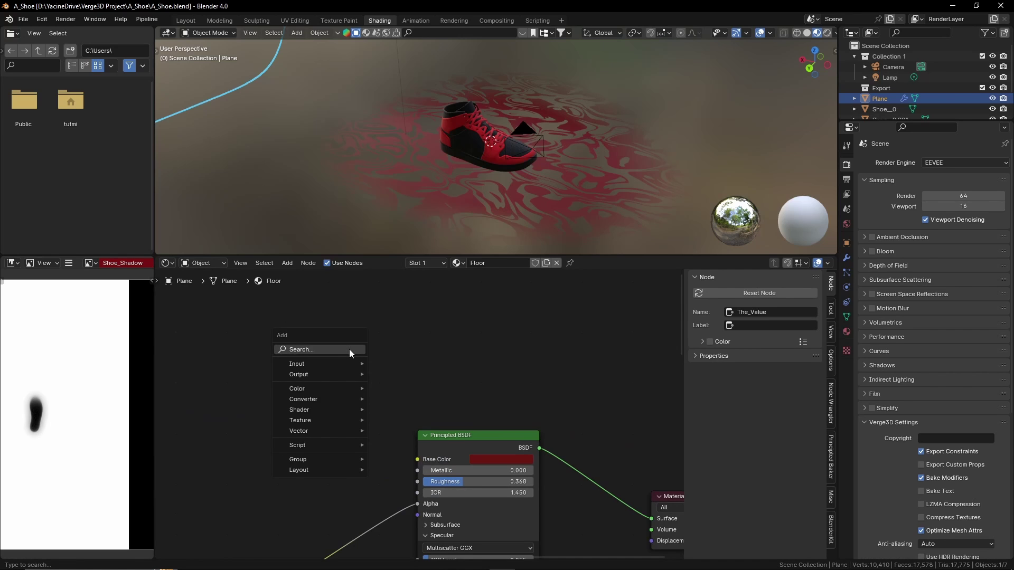
pyautogui.write('ao')
pyautogui.click(399, 380)
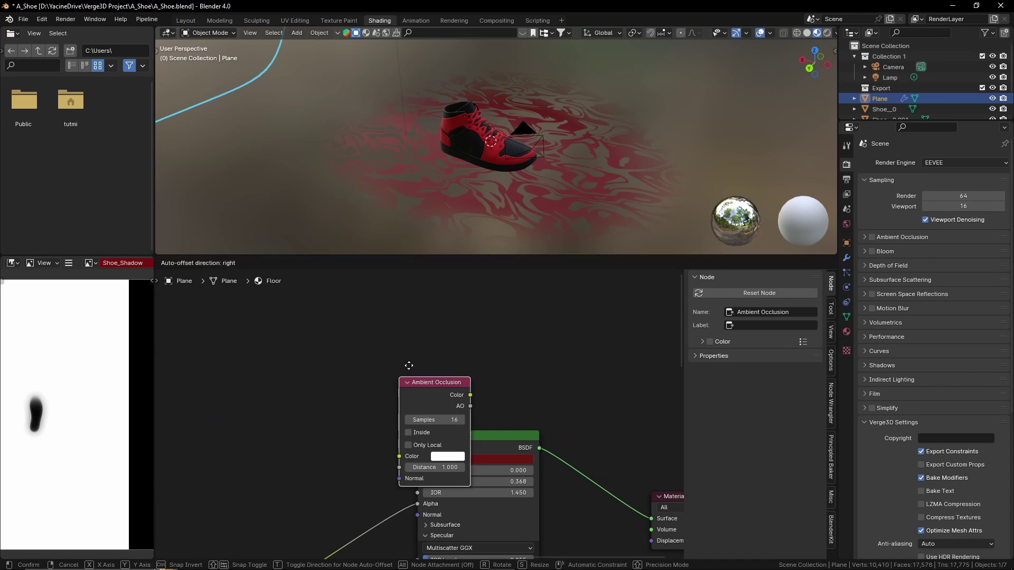
pyautogui.click(403, 297)
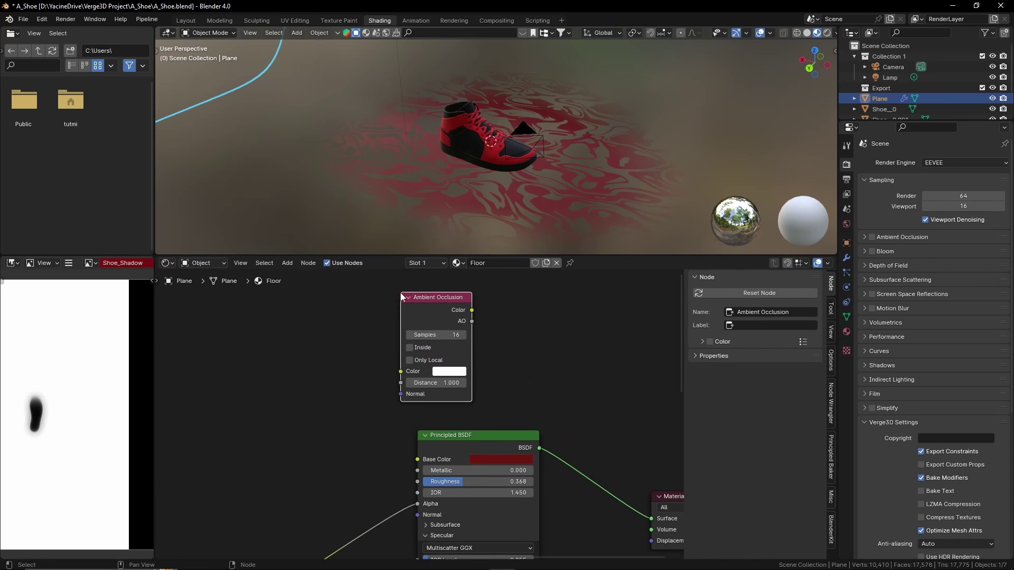
pyautogui.keyDown('ctrl'); pyautogui.keyDown('shift'); pyautogui.click(435, 303); pyautogui.keyUp('shift'); pyautogui.keyUp('ctrl')
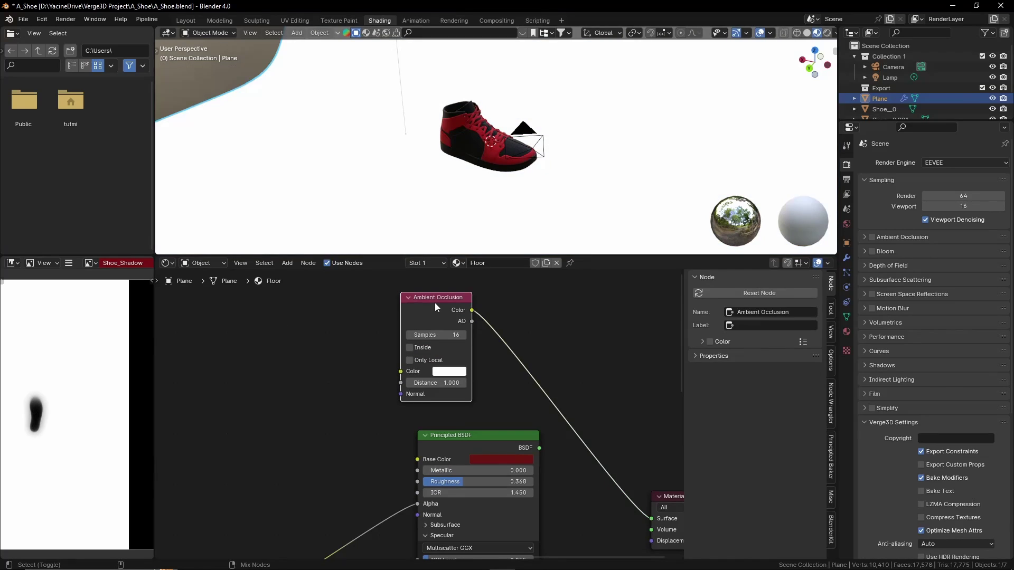
# Step: Set the render engine to Cycles, inspect the shoe's contact shadow in rendered shading, and return to material preview
pyautogui.click(938, 165)
pyautogui.click(939, 196)
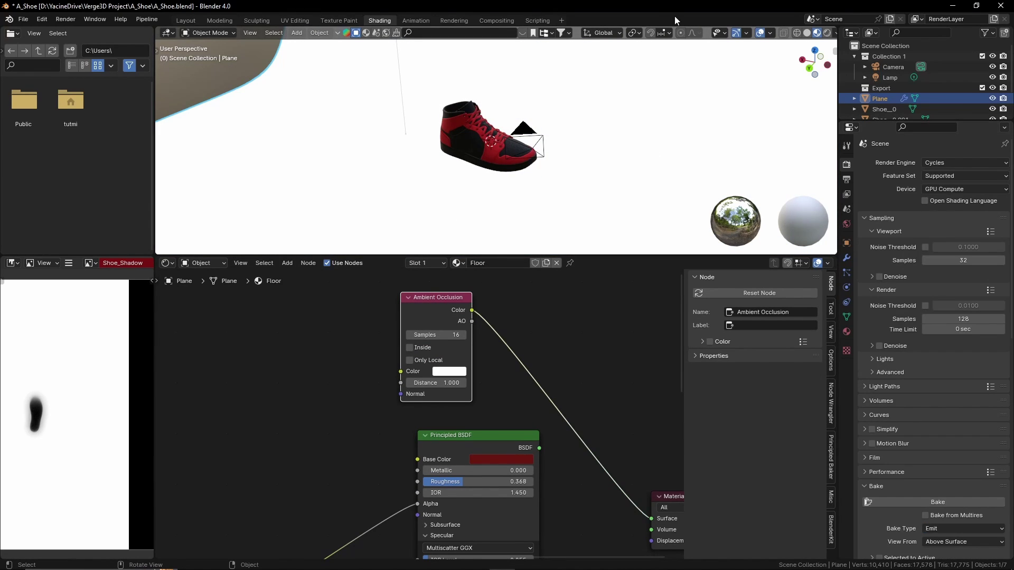
pyautogui.click(827, 33)
pyautogui.moveTo(571, 176); pyautogui.dragTo(499, 199, button='middle')
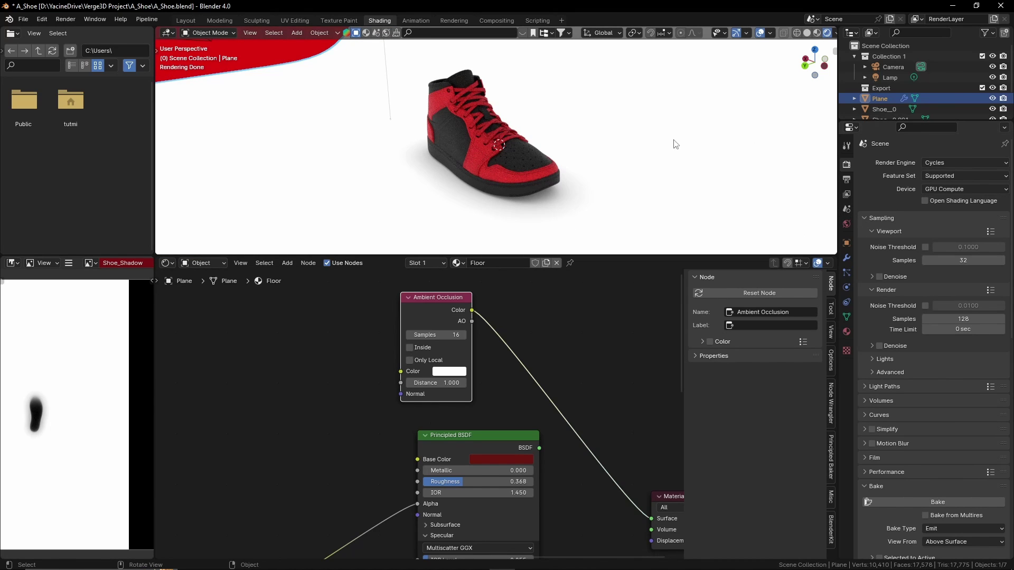
pyautogui.keyDown('ctrl'); pyautogui.moveTo(598, 396); pyautogui.dragTo(490, 421, button='middle'); pyautogui.keyUp('ctrl')
pyautogui.click(817, 33)
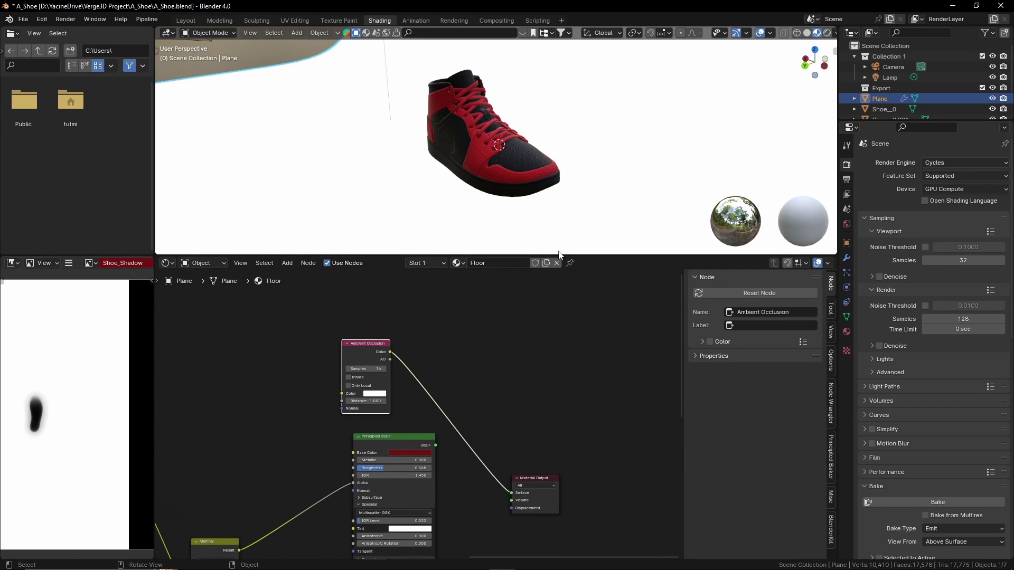
# Step: Add an Image Texture node with a new blank image named Shoe_Shadow_1 and place it beside the Ambient Occlusion node
pyautogui.moveTo(380, 376); pyautogui.dragTo(416, 426, button='middle')
pyautogui.scroll(1, 416, 426)
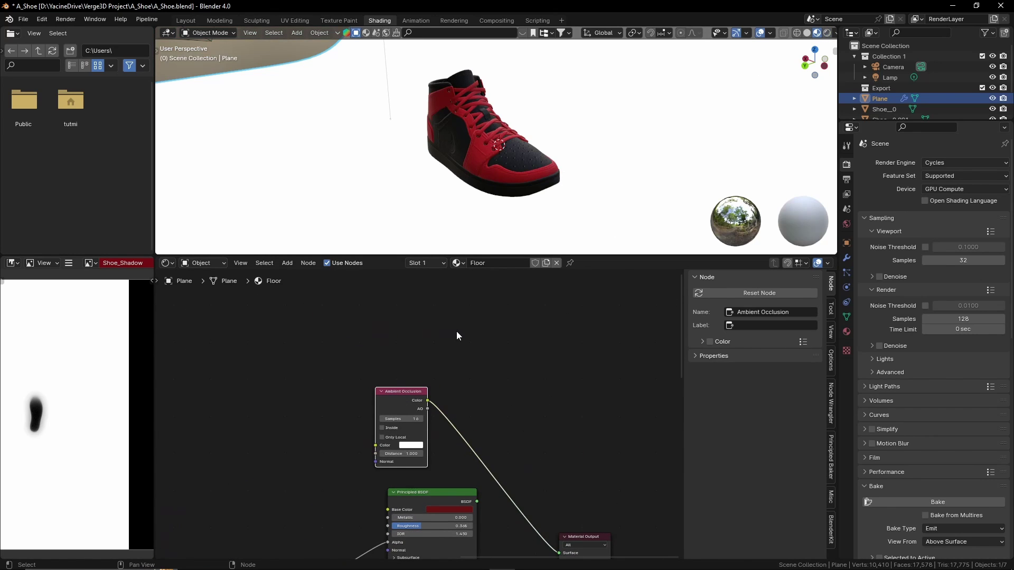
pyautogui.hotkey('shift', 'a')
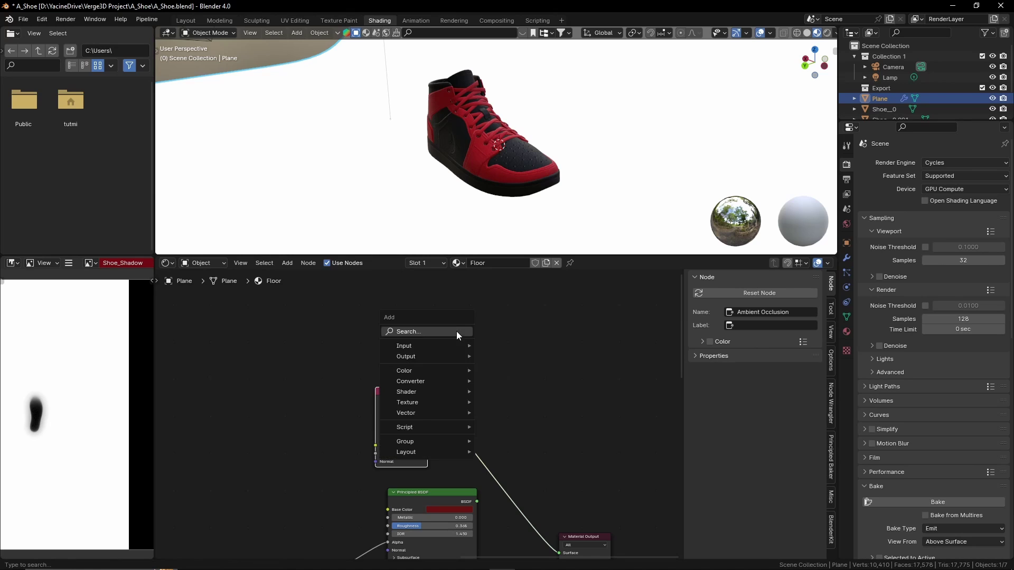
pyautogui.write('image')
pyautogui.press('Return')
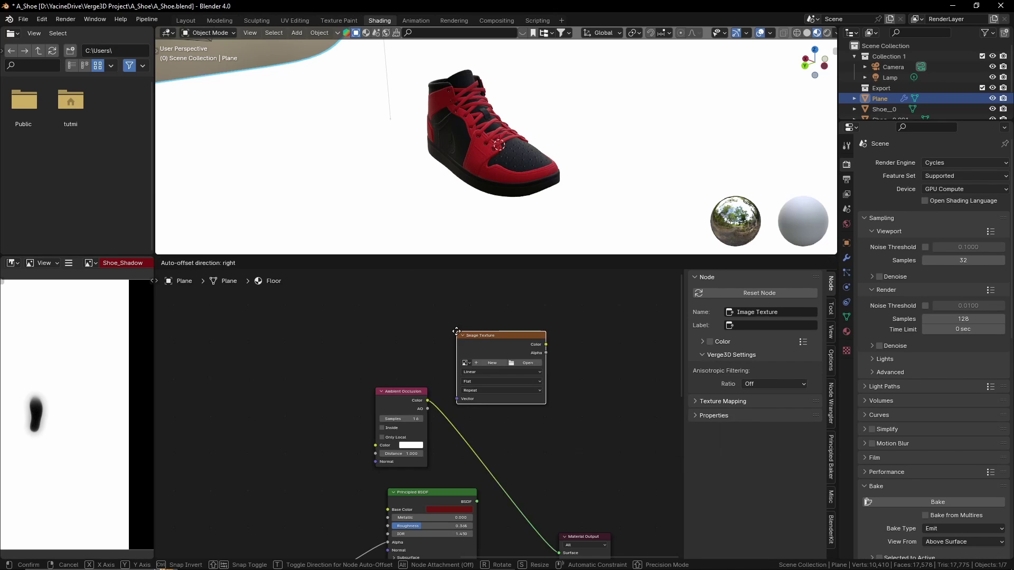
pyautogui.click(391, 301)
pyautogui.click(425, 327)
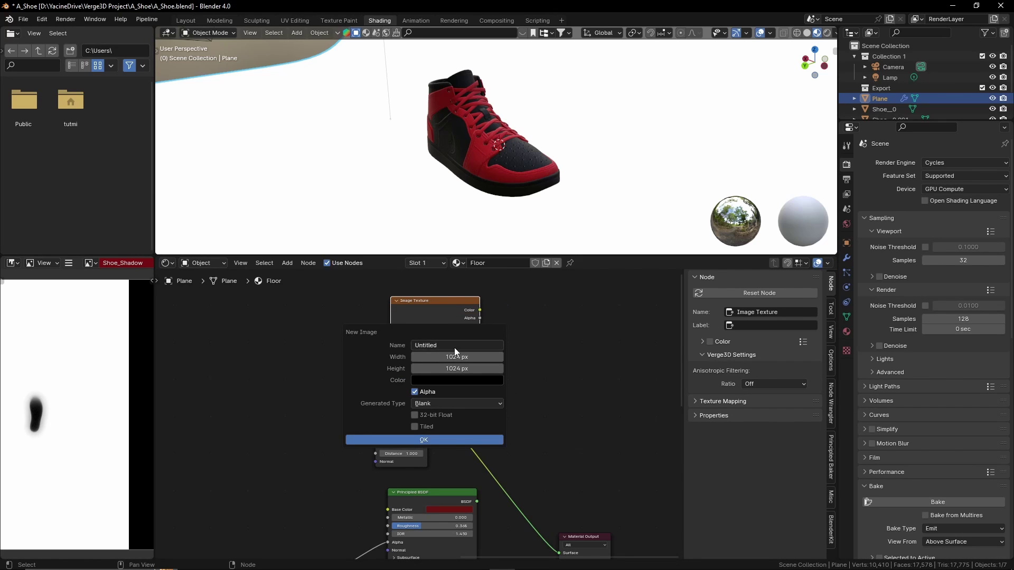
pyautogui.click(455, 346)
pyautogui.press('Return')
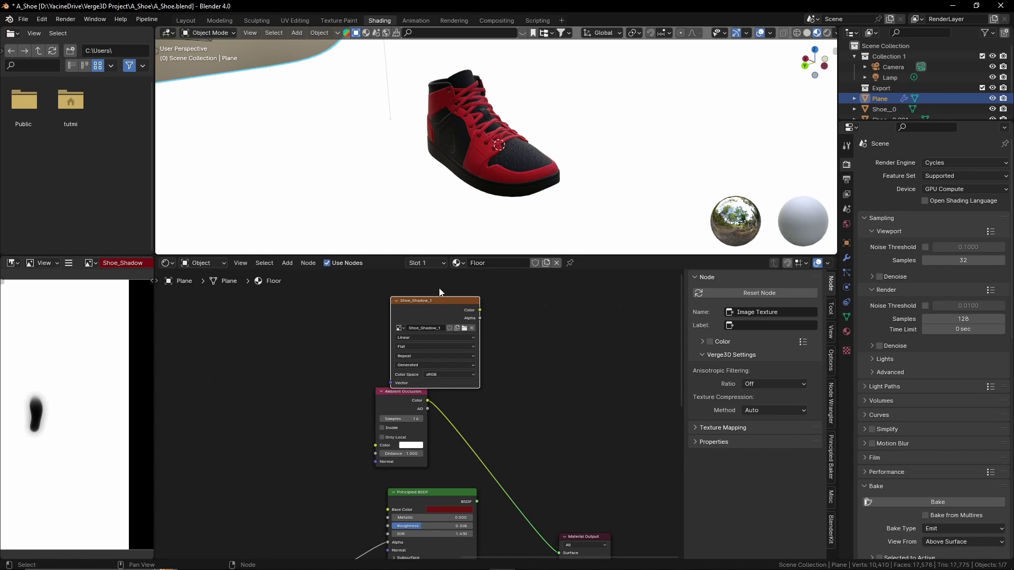
pyautogui.moveTo(441, 301); pyautogui.dragTo(507, 305)
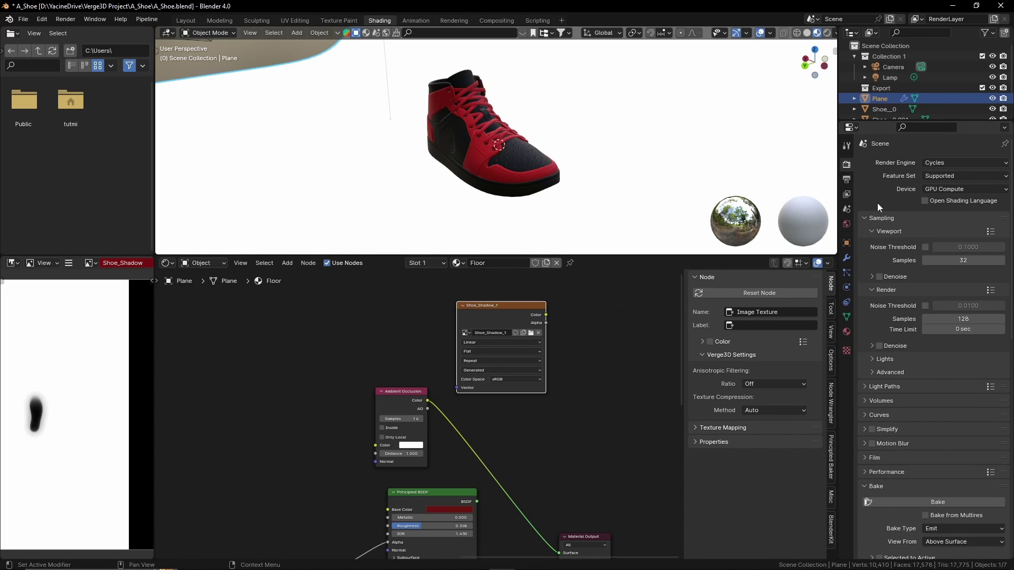
# Step: Bake the floor's ambient occlusion into the Shoe_Shadow_1 image with the Emit bake type
pyautogui.click(946, 531)
pyautogui.press('Escape')
pyautogui.click(920, 502)
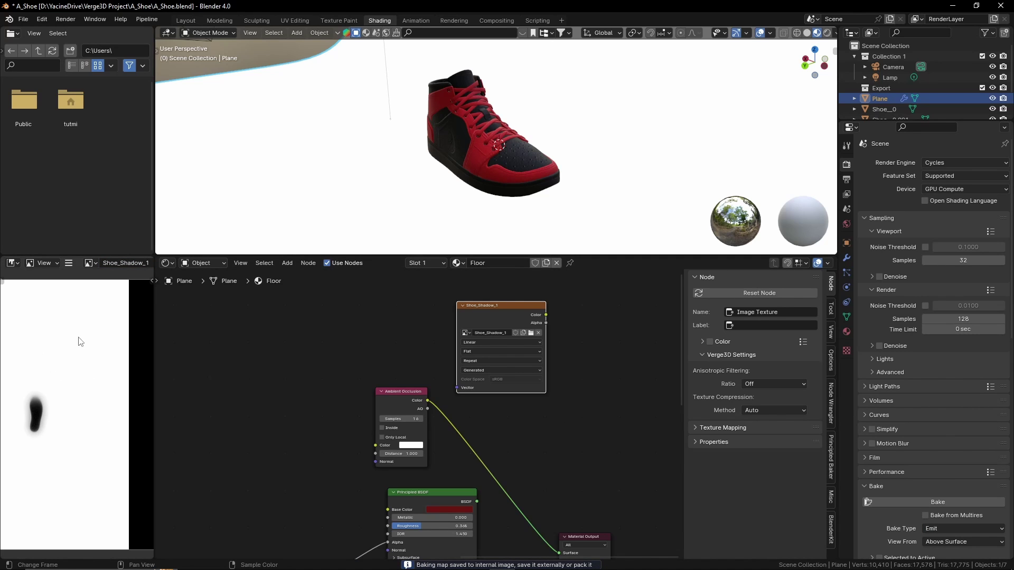
# Step: Move the Shoe_Shadow_1 node below the Principled BSDF and set the render engine to EEVEE
pyautogui.scroll(-3, 405, 340)
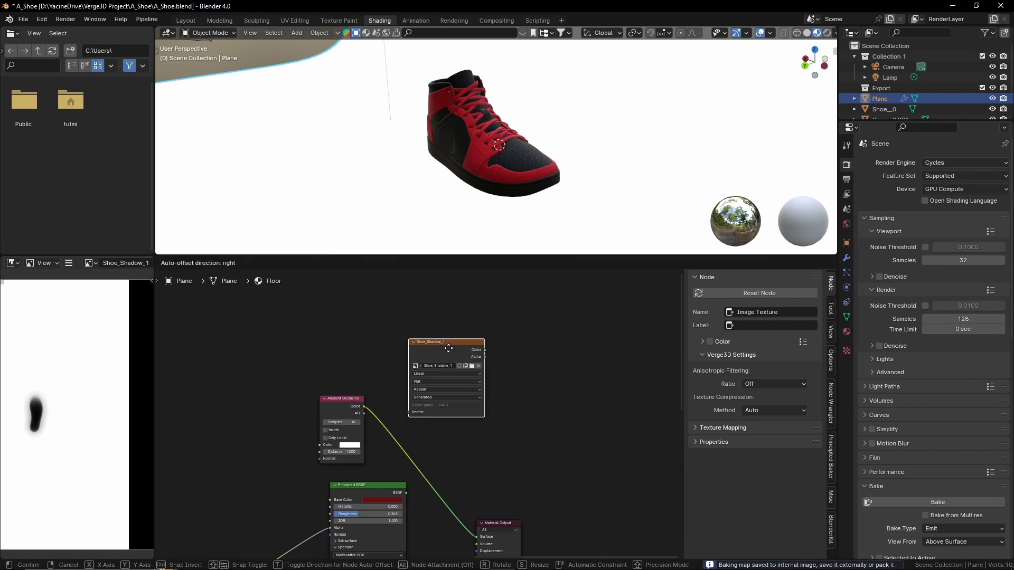
pyautogui.moveTo(488, 387); pyautogui.dragTo(535, 348)
pyautogui.click(950, 163)
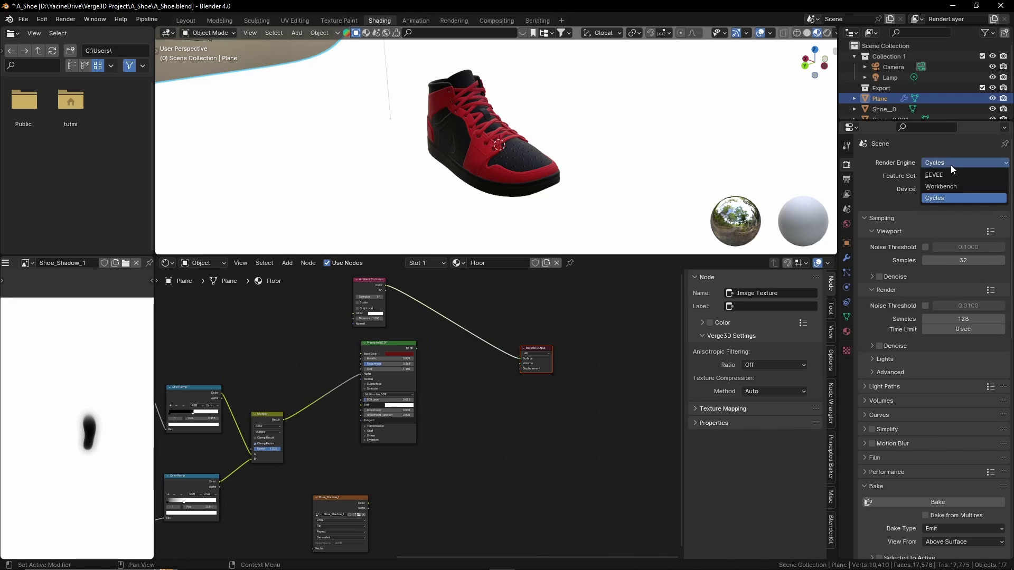
pyautogui.click(939, 175)
# Step: Add an Emission node below the Principled BSDF and set its color to black
pyautogui.scroll(4, 465, 375)
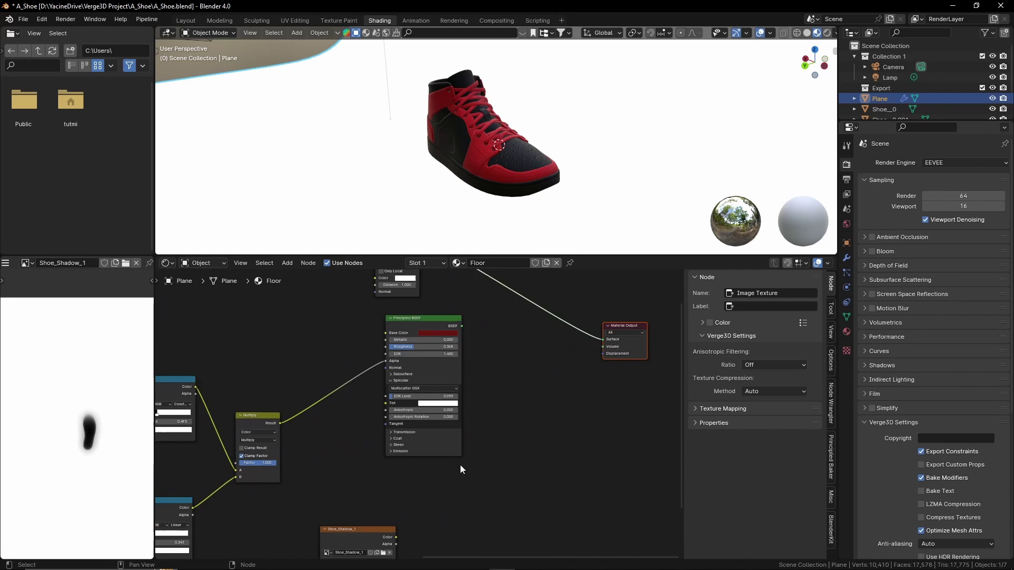
pyautogui.hotkey('shift', 'a')
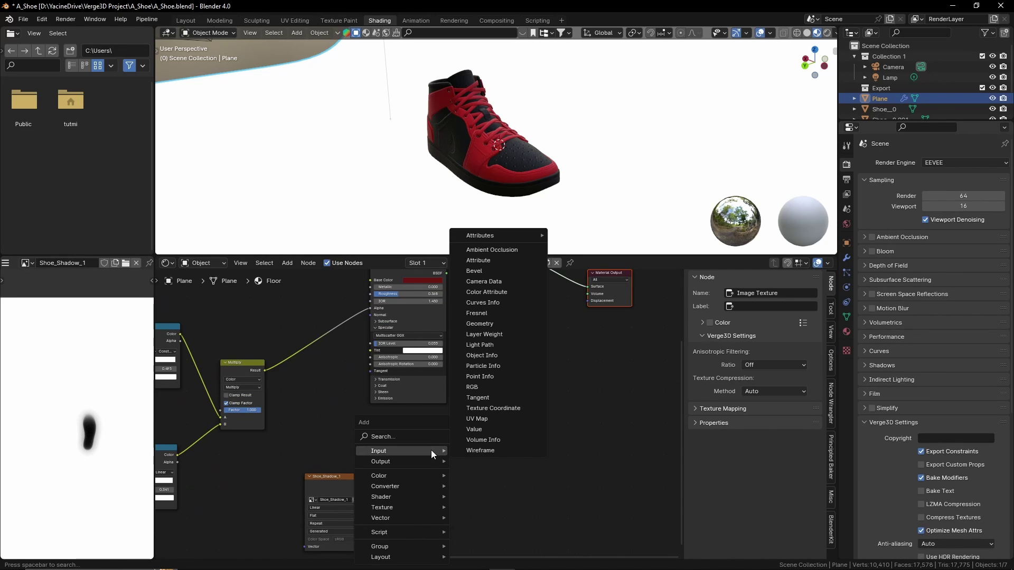
pyautogui.write('emi')
pyautogui.press('Return')
pyautogui.click(452, 439)
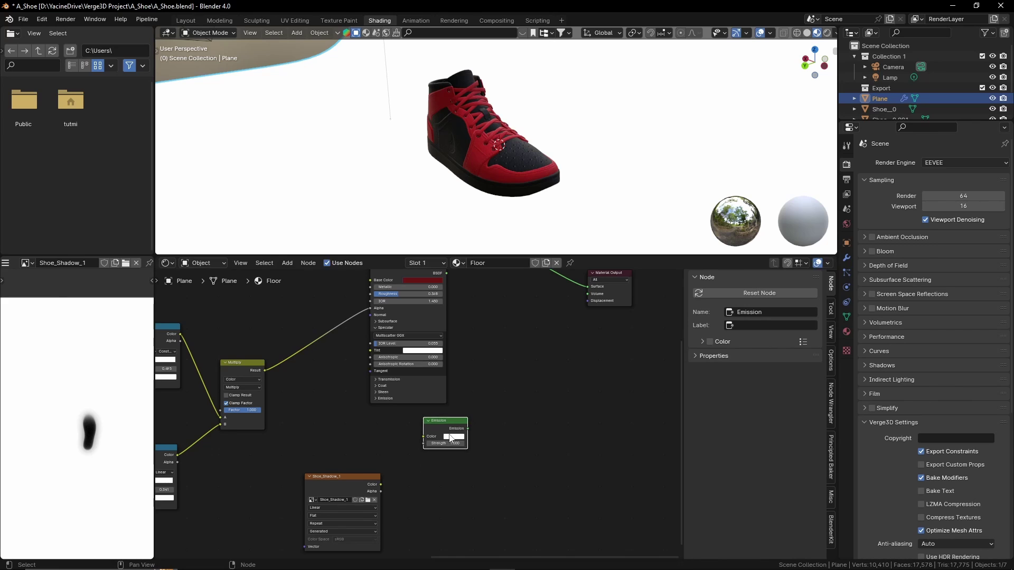
pyautogui.click(457, 436)
pyautogui.moveTo(509, 369); pyautogui.dragTo(510, 417)
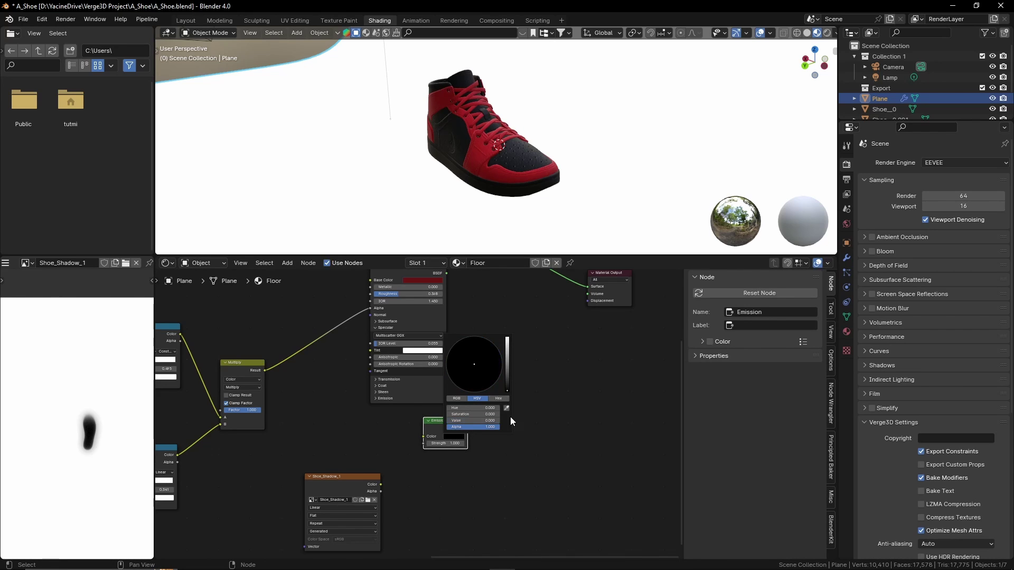
pyautogui.moveTo(431, 430); pyautogui.dragTo(423, 463)
# Step: Combine the Principled BSDF and Emission in a Mix Shader, connect it to the Material Output, and tidy both nodes' placement
pyautogui.scroll(-3, 433, 444)
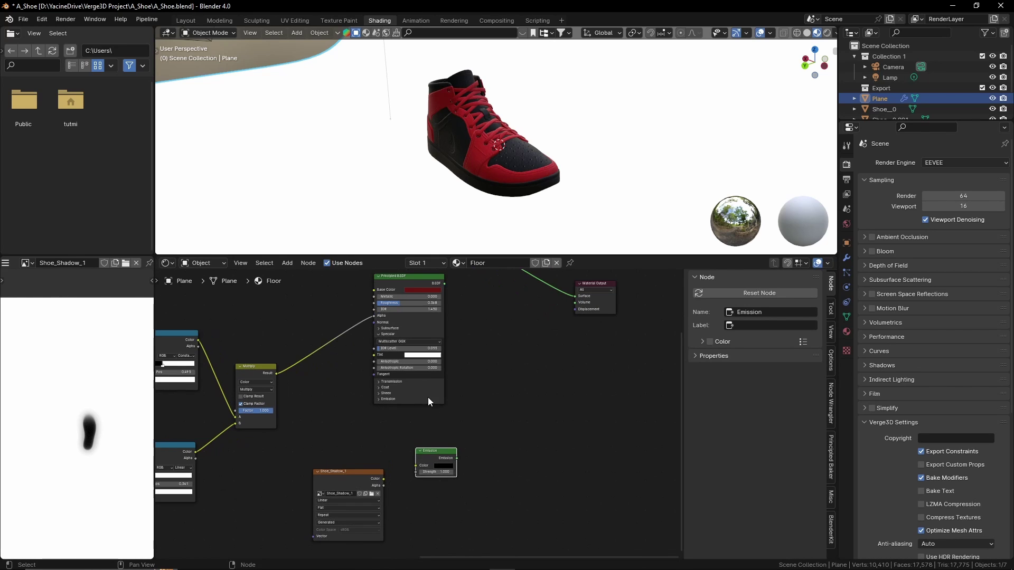
pyautogui.keyDown('ctrl'); pyautogui.keyDown('shift'); pyautogui.moveTo(428, 397); pyautogui.dragTo(452, 422, button='right'); pyautogui.keyUp('shift'); pyautogui.keyUp('ctrl')
pyautogui.scroll(2, 460, 414)
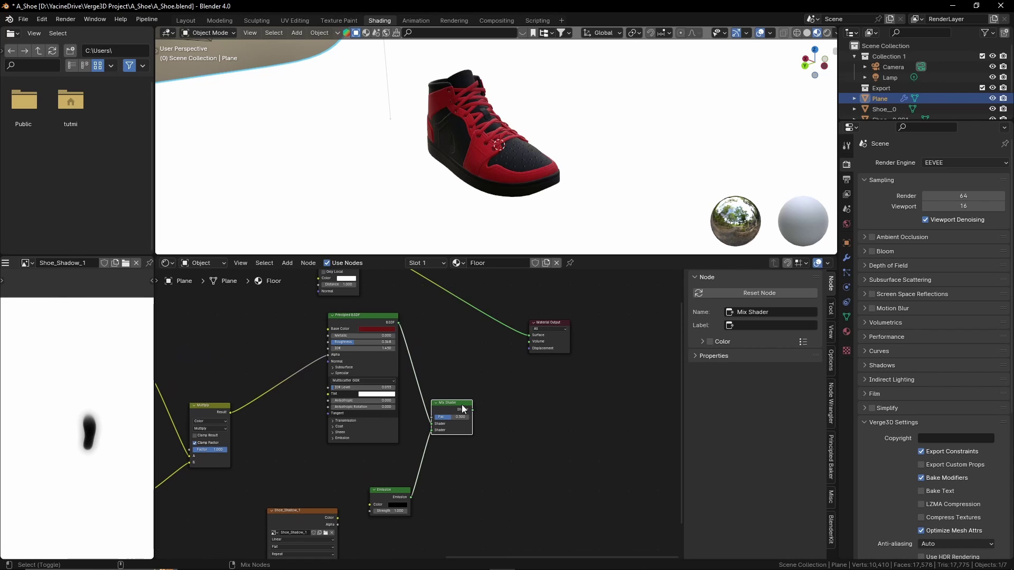
pyautogui.keyDown('ctrl'); pyautogui.keyDown('shift'); pyautogui.click(462, 406); pyautogui.keyUp('shift'); pyautogui.keyUp('ctrl')
pyautogui.moveTo(477, 408); pyautogui.dragTo(463, 453, button='middle')
pyautogui.moveTo(562, 477); pyautogui.dragTo(505, 370)
pyautogui.press('g')
pyautogui.click(544, 440)
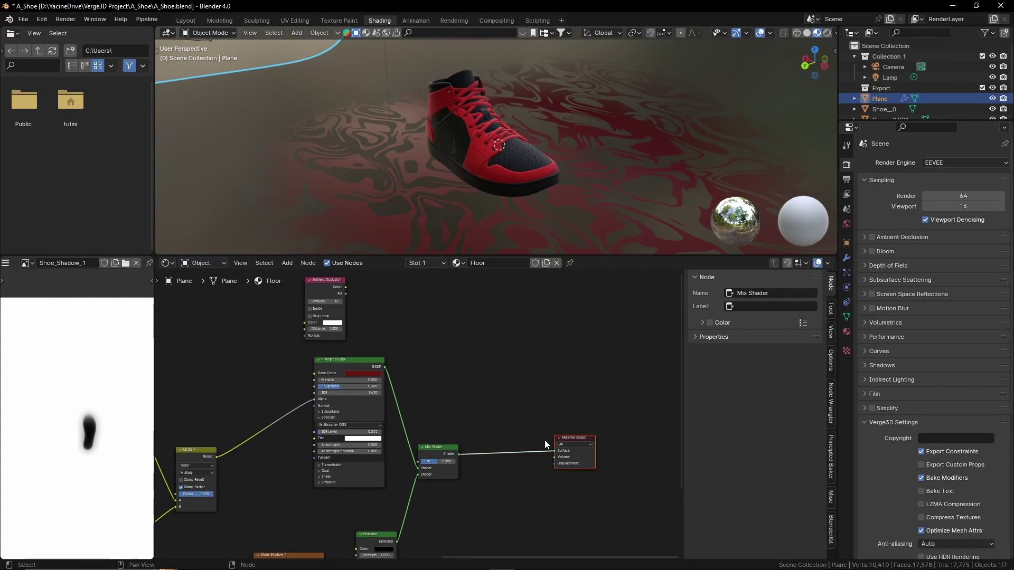
pyautogui.moveTo(482, 434); pyautogui.dragTo(427, 461)
pyautogui.press('g')
pyautogui.click(462, 449)
# Step: Delete the unused Ambient Occlusion node
pyautogui.scroll(-1, 415, 424)
pyautogui.moveTo(408, 410); pyautogui.dragTo(430, 411, button='middle')
pyautogui.moveTo(397, 318); pyautogui.dragTo(364, 335)
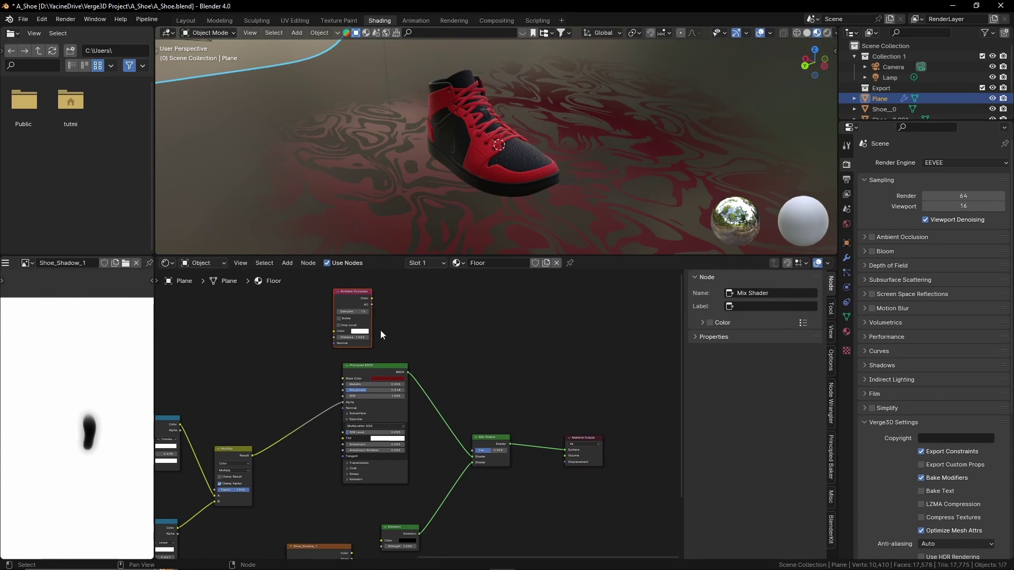
pyautogui.press('x')
pyautogui.moveTo(380, 331); pyautogui.dragTo(444, 396, button='middle')
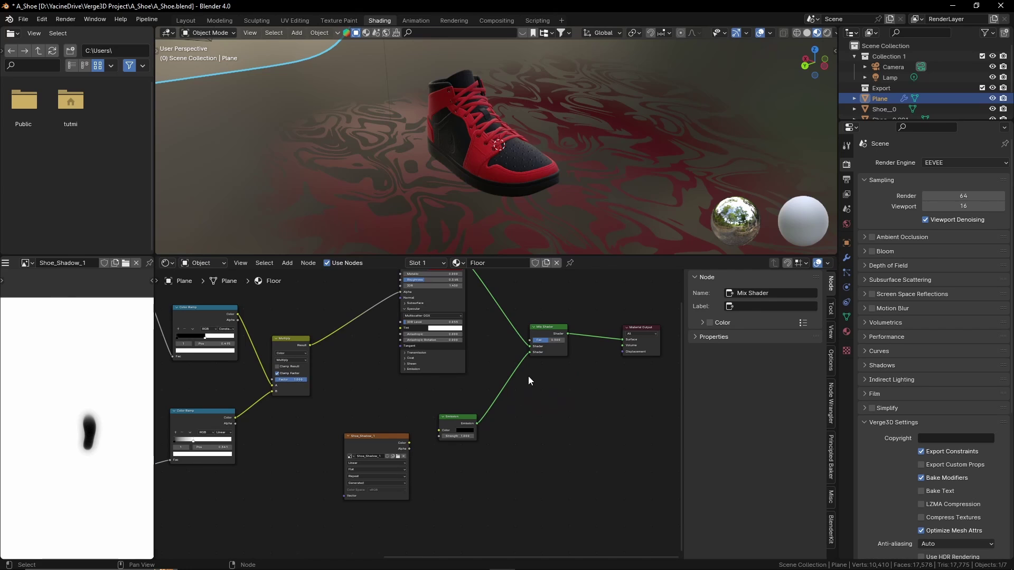
# Step: Swap the Mix Shader's two shader inputs and connect the Shoe_Shadow_1 Color output to its Fac
pyautogui.moveTo(530, 352); pyautogui.dragTo(530, 353)
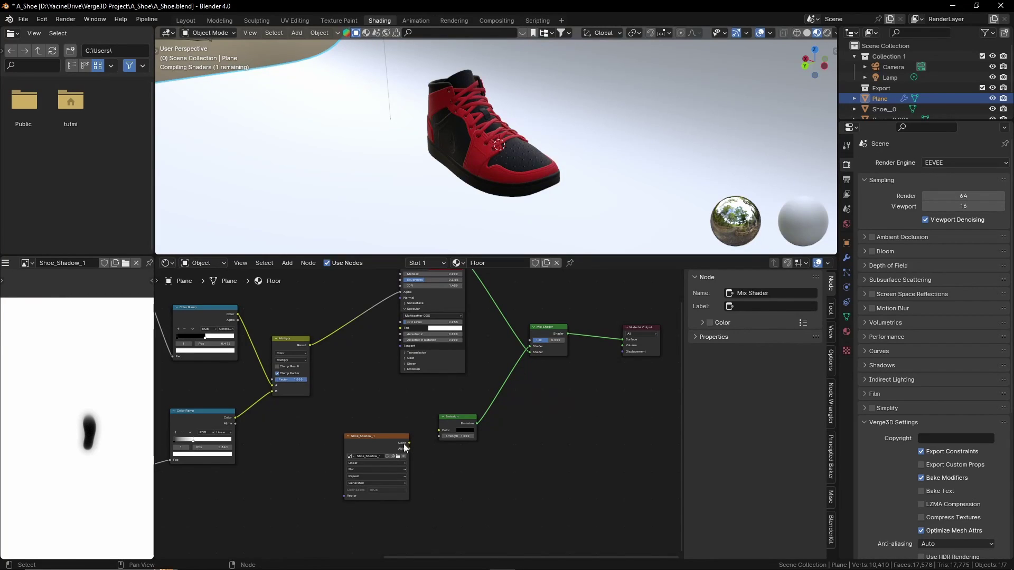
pyautogui.moveTo(410, 443); pyautogui.dragTo(532, 338)
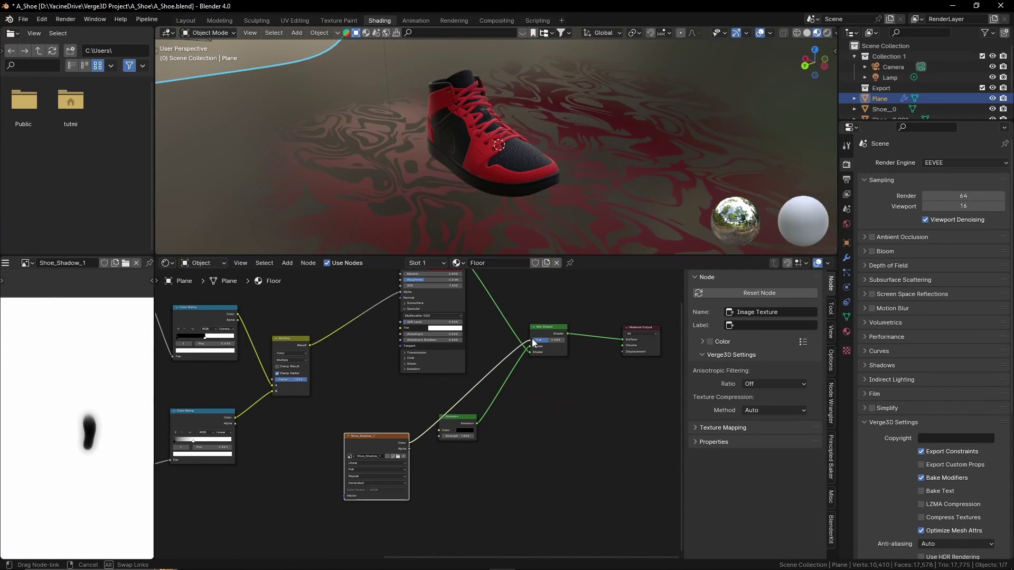
pyautogui.moveTo(386, 439); pyautogui.dragTo(400, 406)
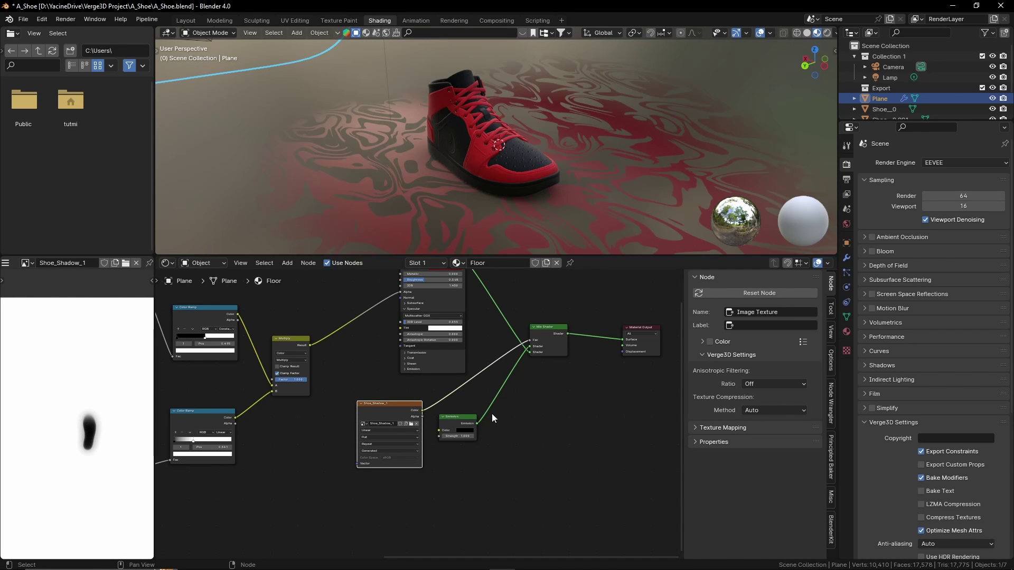
# Step: Check the shadow under the shoe, save the Blender file, and export the scene as Verge3D glTF (.gltf)
pyautogui.scroll(5, 541, 218)
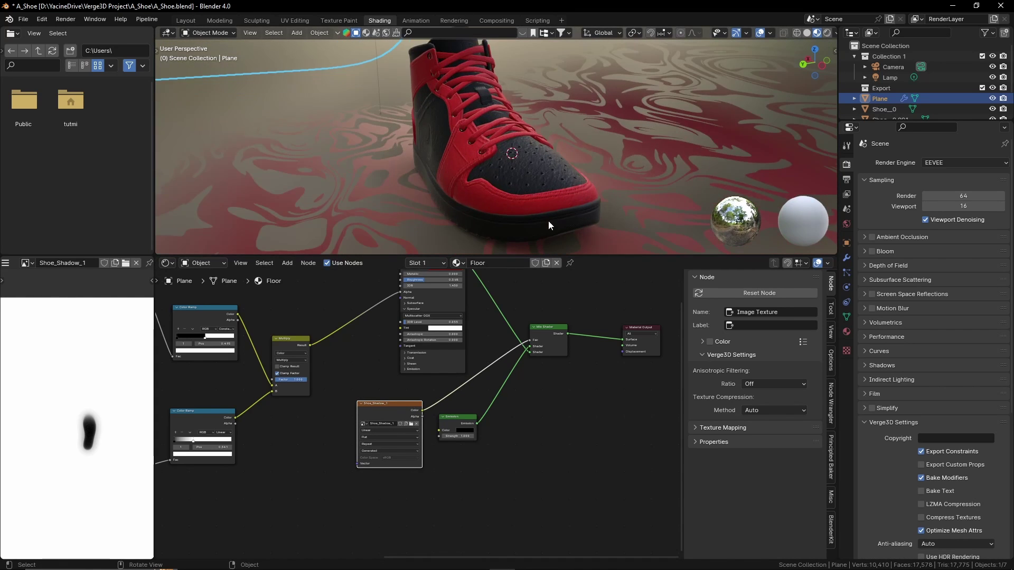
pyautogui.hotkey('ctrl', 's')
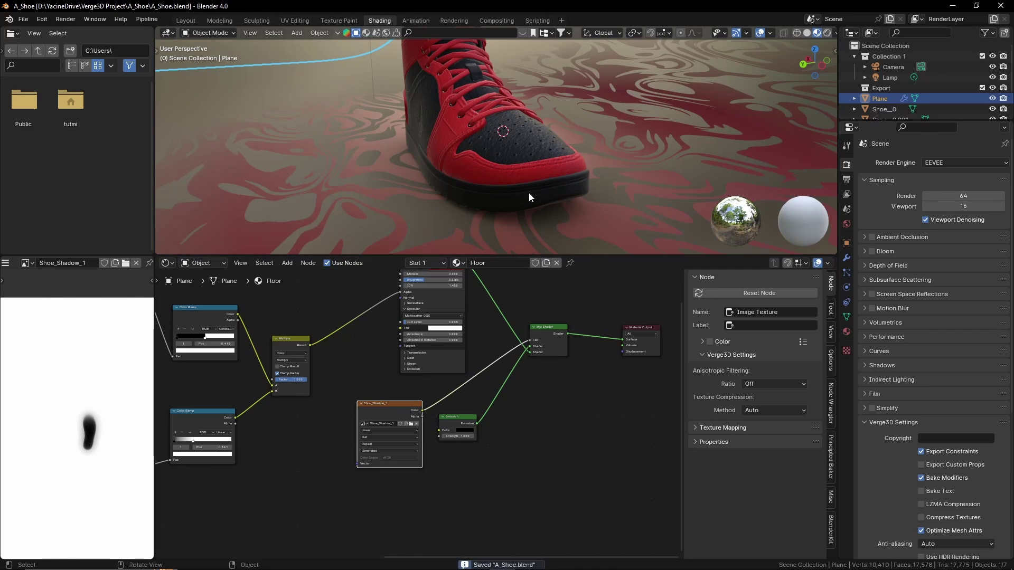
pyautogui.press('F4')
pyautogui.moveTo(531, 182)
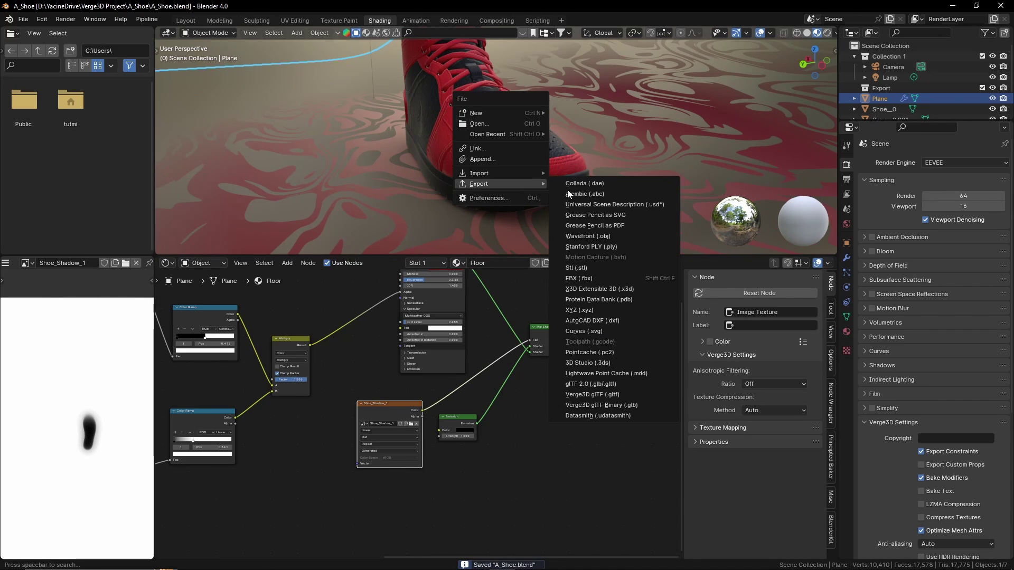
pyautogui.click(606, 394)
pyautogui.press('Return')
# Step: Switch to the browser, reload the Verge3D puzzles page, and enlarge the preview viewport to see the baked shadow
pyautogui.hotkey('alt', 'Tab')
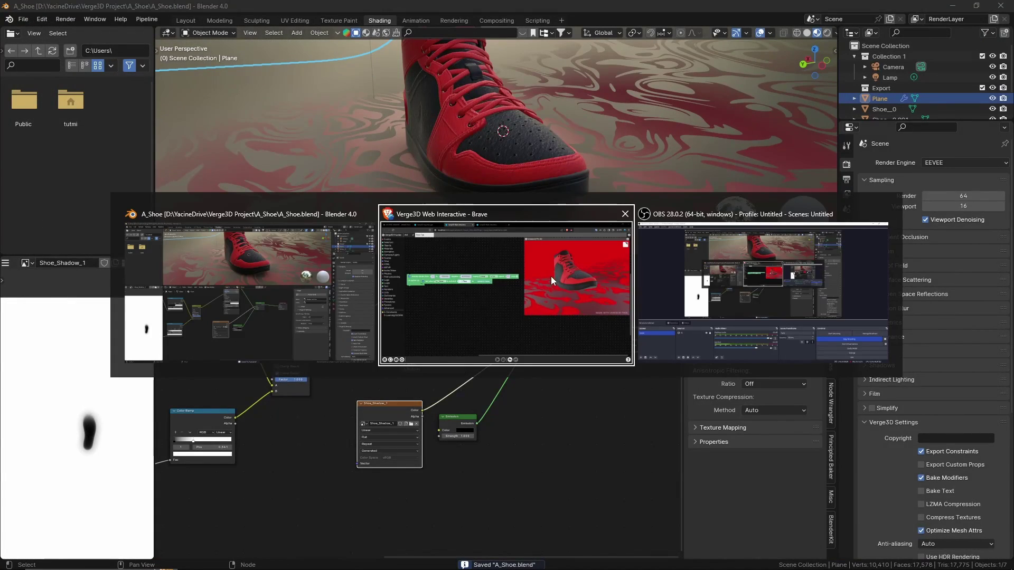
pyautogui.press('F5')
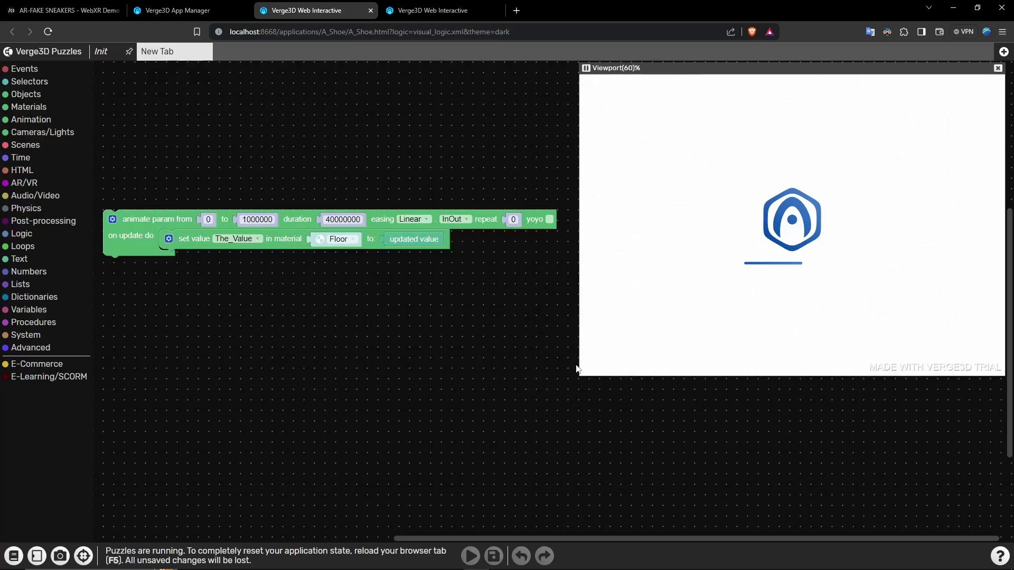
pyautogui.moveTo(581, 372); pyautogui.dragTo(493, 401)
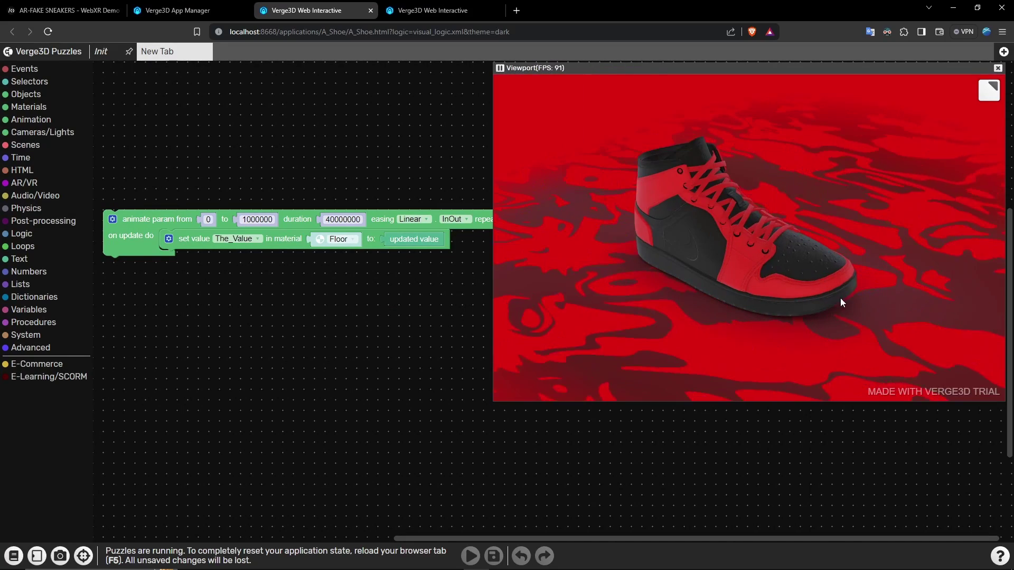